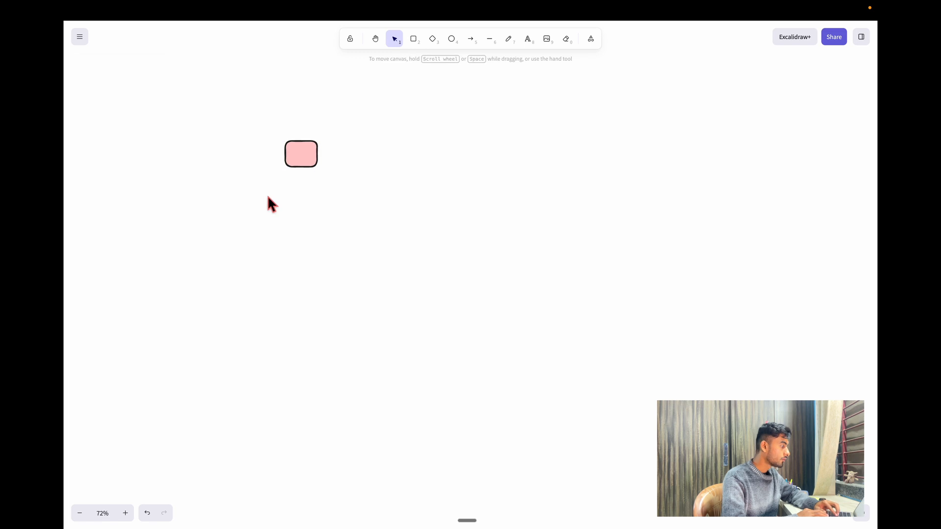
# Write a text note below the pink box with the lines 'name contact' and 'emailId'.
pyautogui.doubleClick(271, 194)
pyautogui.write('name ')
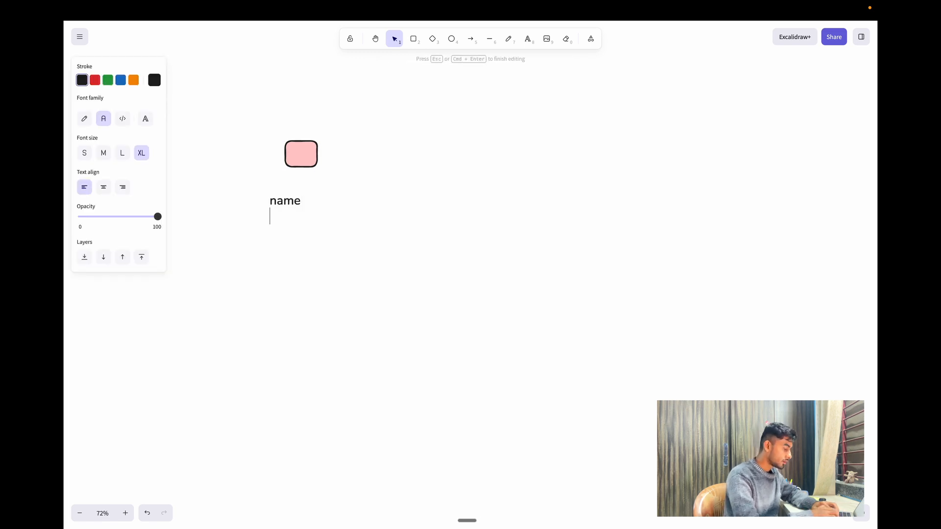
pyautogui.write('contact')
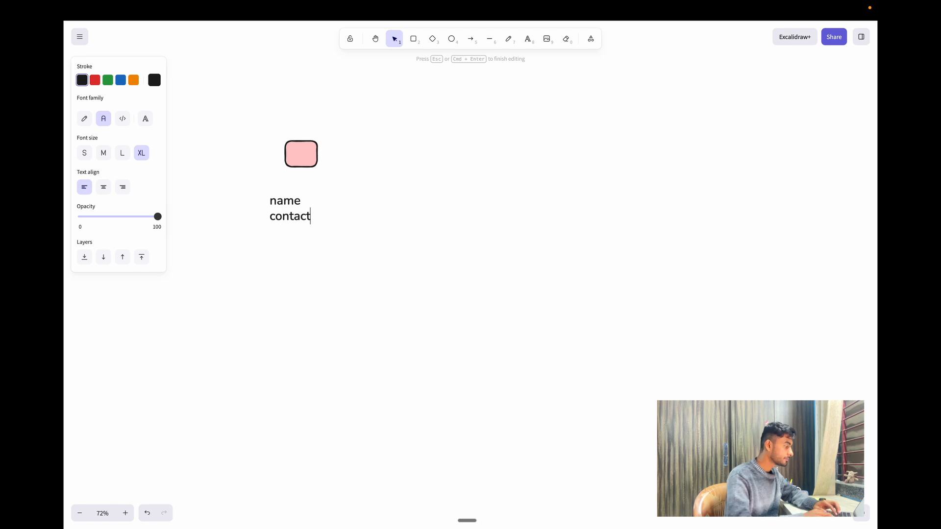
pyautogui.press('Return')
pyautogui.write('email')
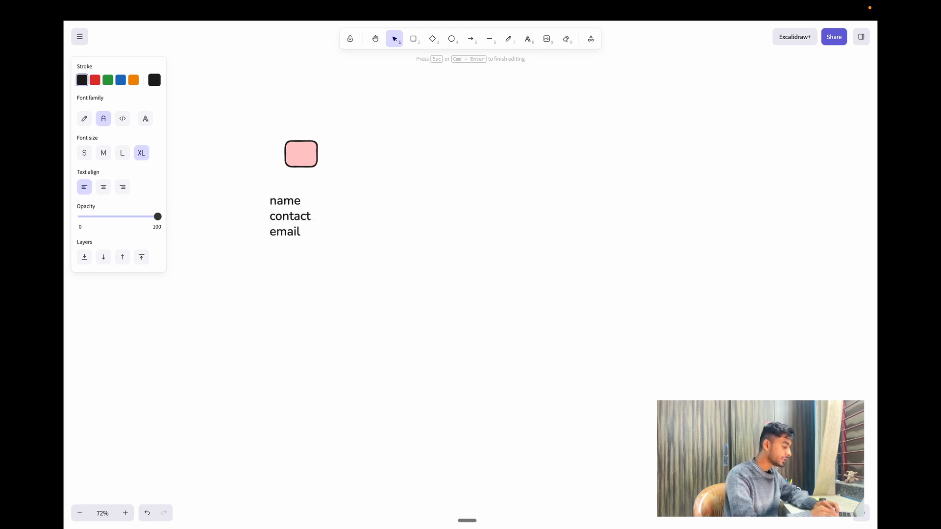
pyautogui.write('Id')
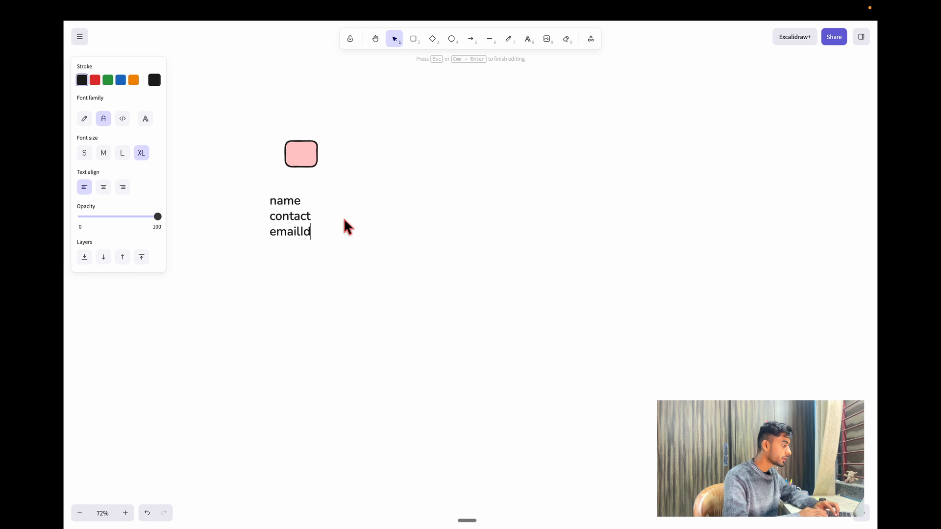
pyautogui.click(335, 215)
# Add 'No.' after contact and a fourth line 'Nickname', then select the pink box.
pyautogui.doubleClick(319, 215)
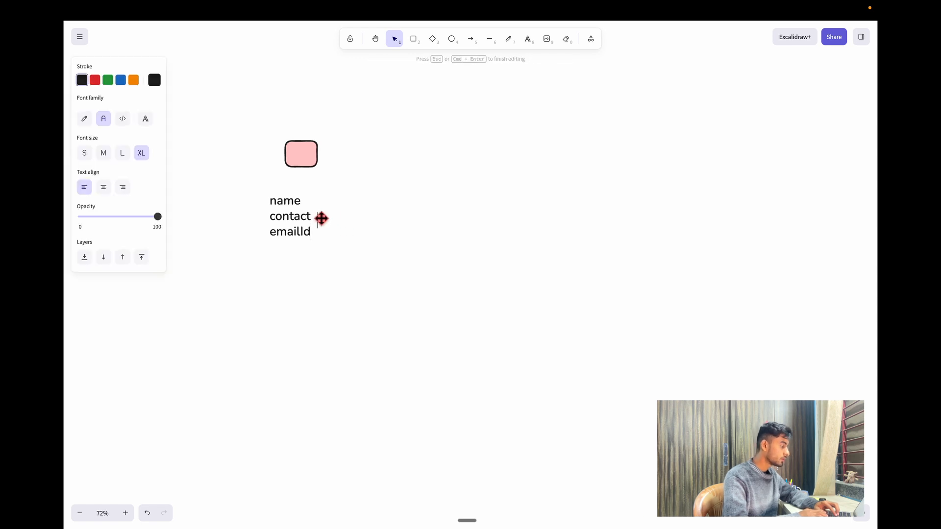
pyautogui.write('No.')
pyautogui.click(315, 242)
pyautogui.press('Return')
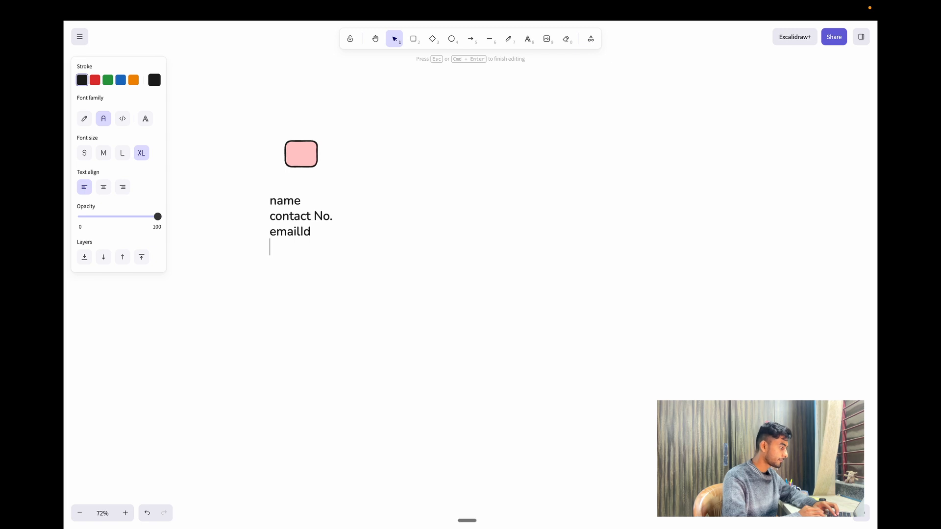
pyautogui.write('N')
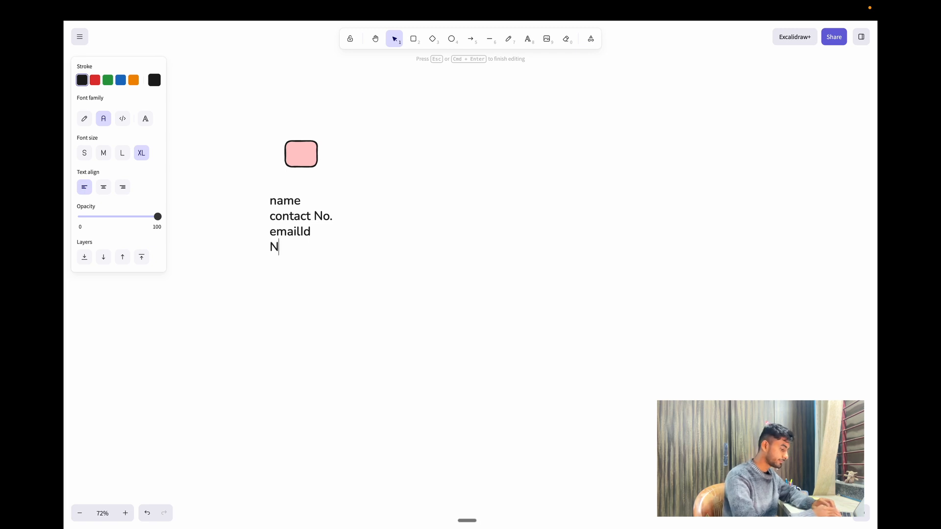
pyautogui.write('ickname')
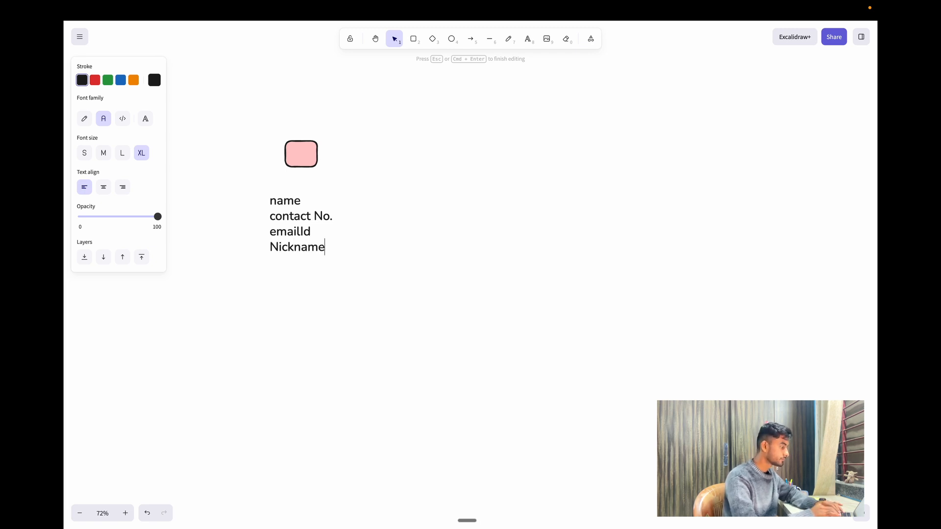
pyautogui.click(325, 157)
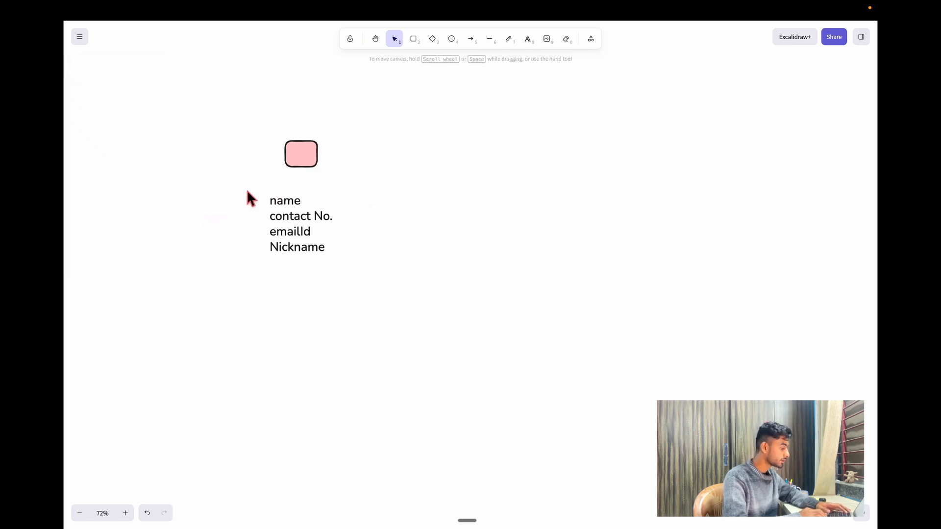
pyautogui.click(304, 156)
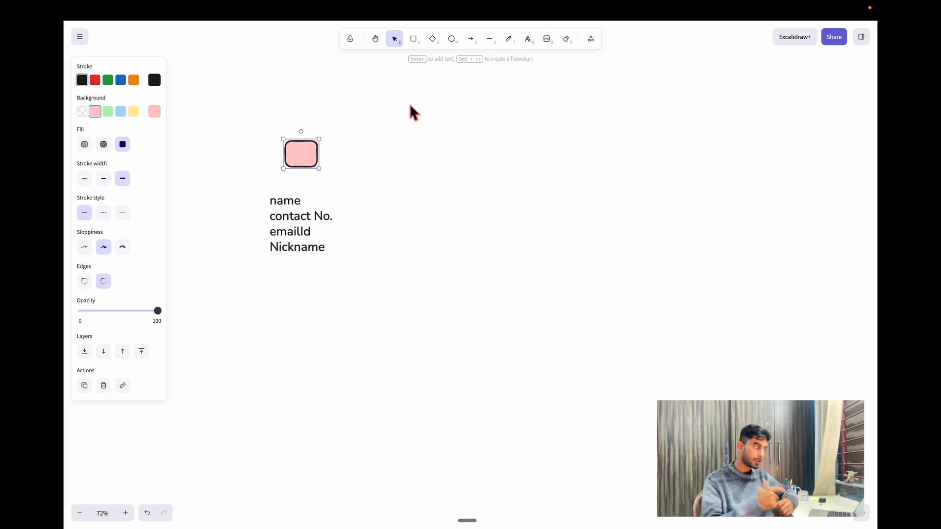
# Add an arrow-linked green box beside the pink box; label them 'form' and 'G.Sheet'.
pyautogui.press('super+Right')
pyautogui.doubleClick(300, 158)
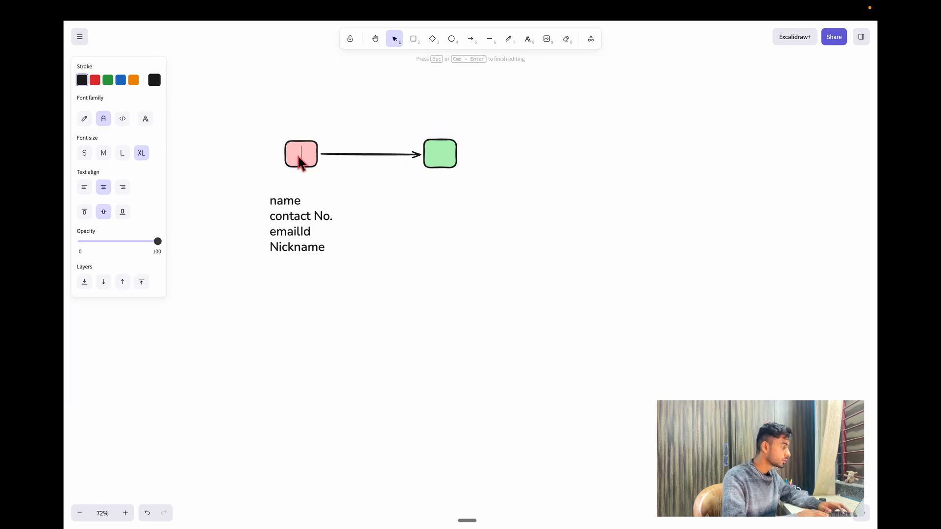
pyautogui.write('form')
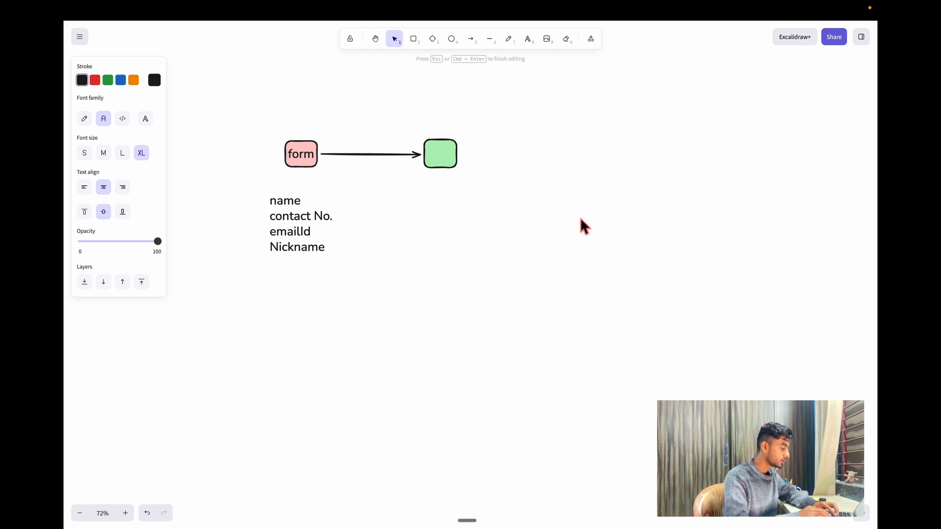
pyautogui.write('q')
pyautogui.press('BackSpace')
pyautogui.write('G.')
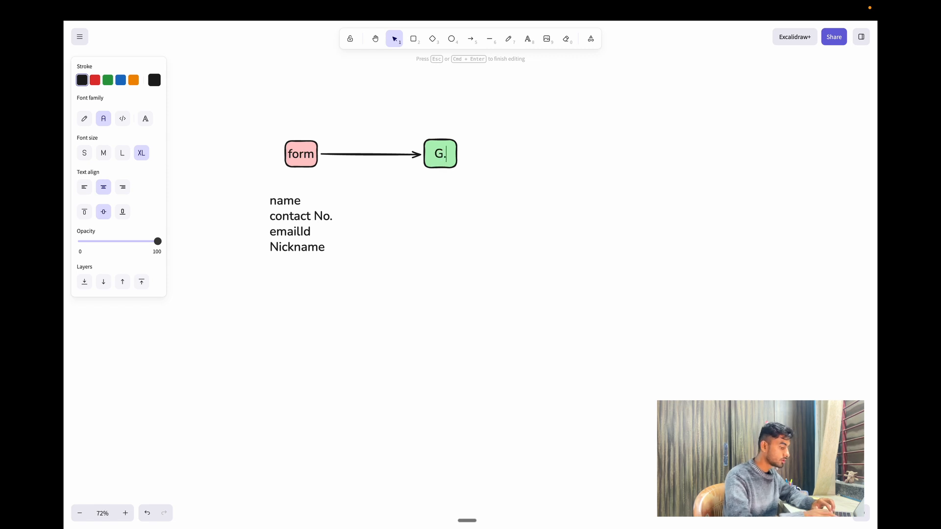
pyautogui.write('Sheet')
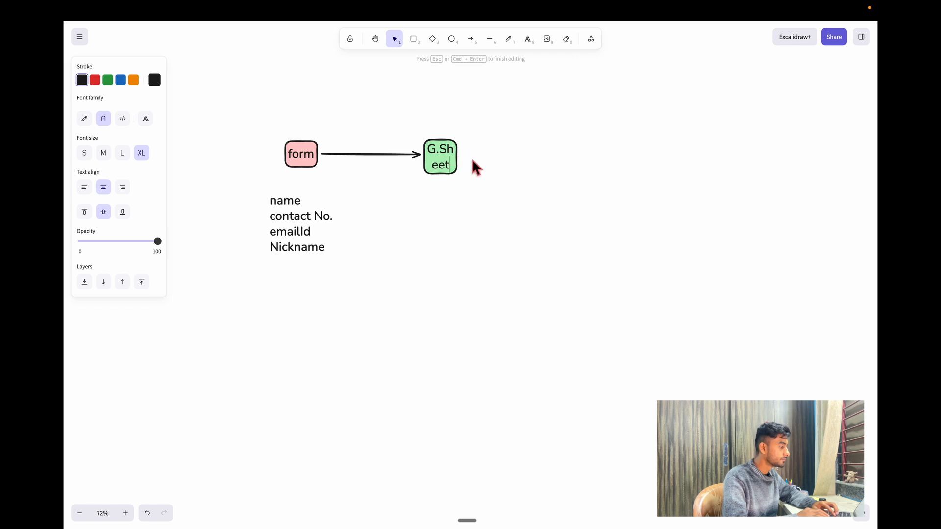
pyautogui.click(484, 169)
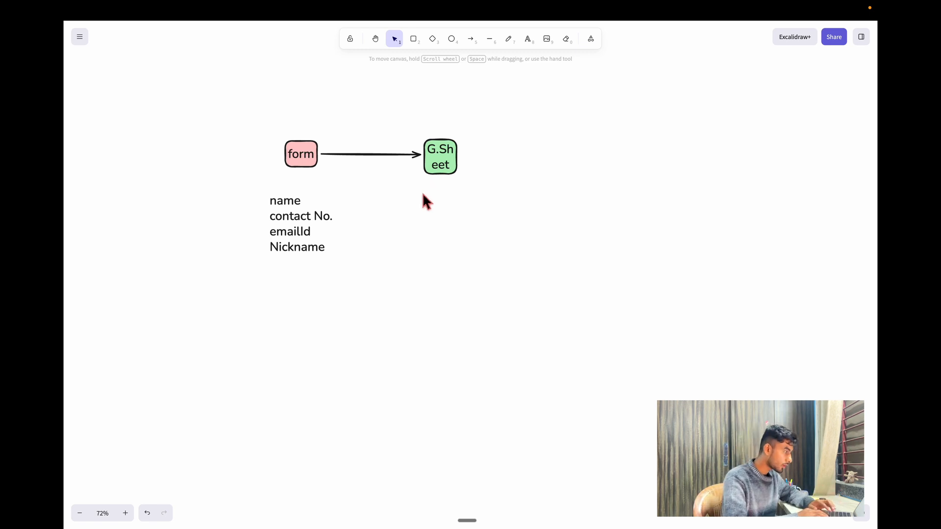
# Add the note 'name the googe sheet' beneath the G.Sheet box.
pyautogui.doubleClick(421, 198)
pyautogui.write('name ')
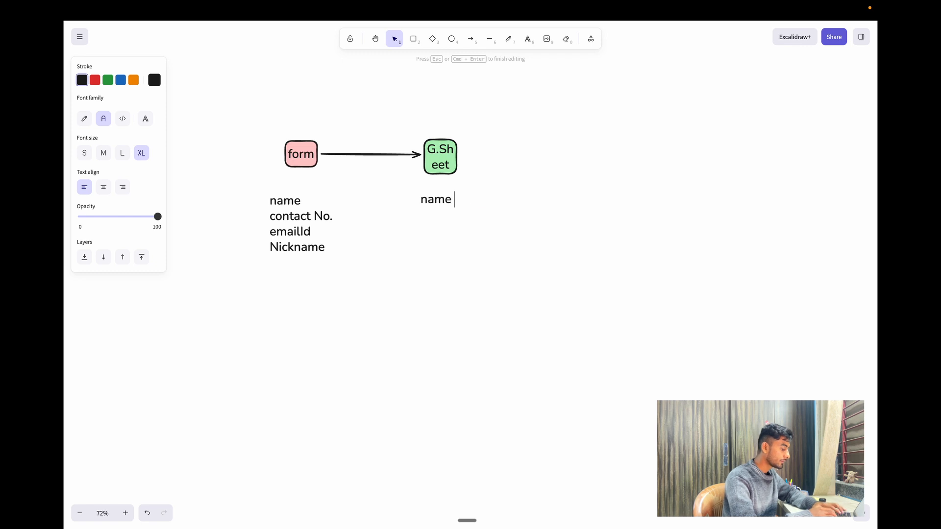
pyautogui.write('the googe sheet')
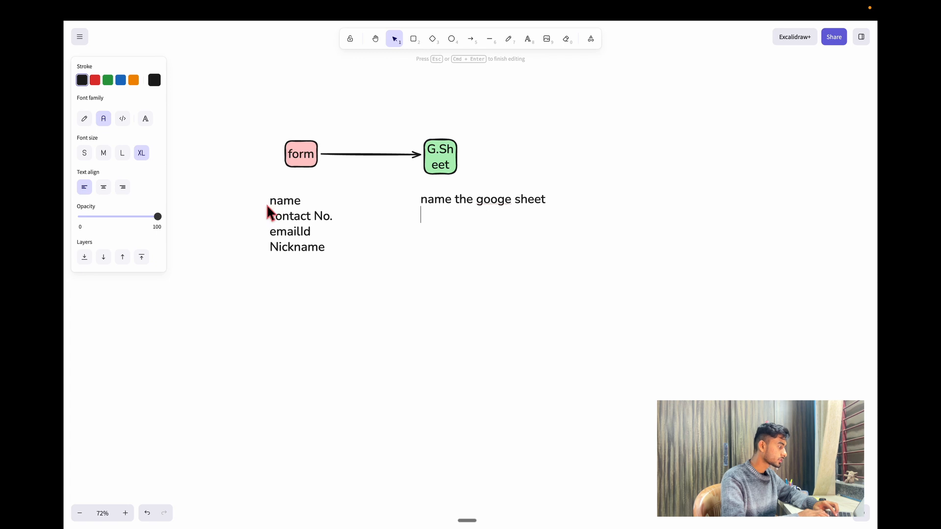
pyautogui.click(255, 195)
# Duplicate the four-line field list so a copy sits under the G.Sheet note.
pyautogui.moveTo(255, 195); pyautogui.dragTo(395, 328)
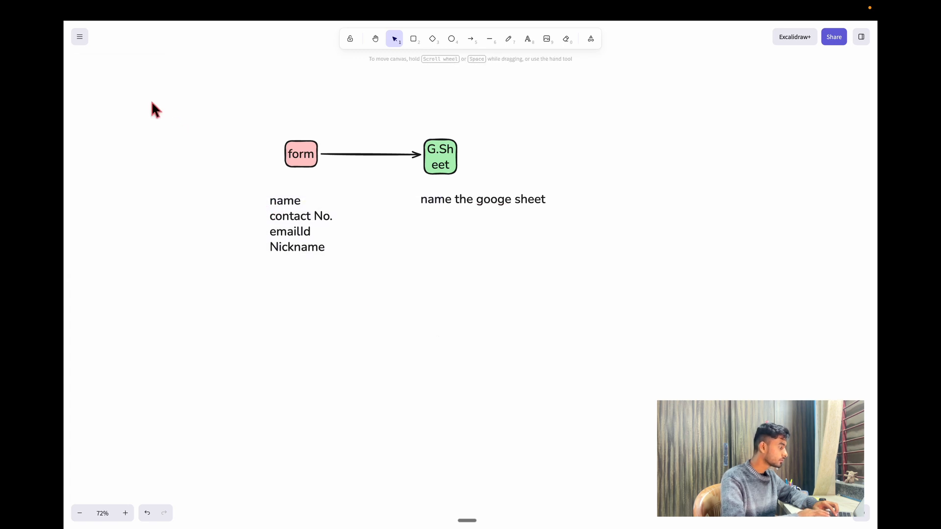
pyautogui.moveTo(164, 174); pyautogui.dragTo(373, 317)
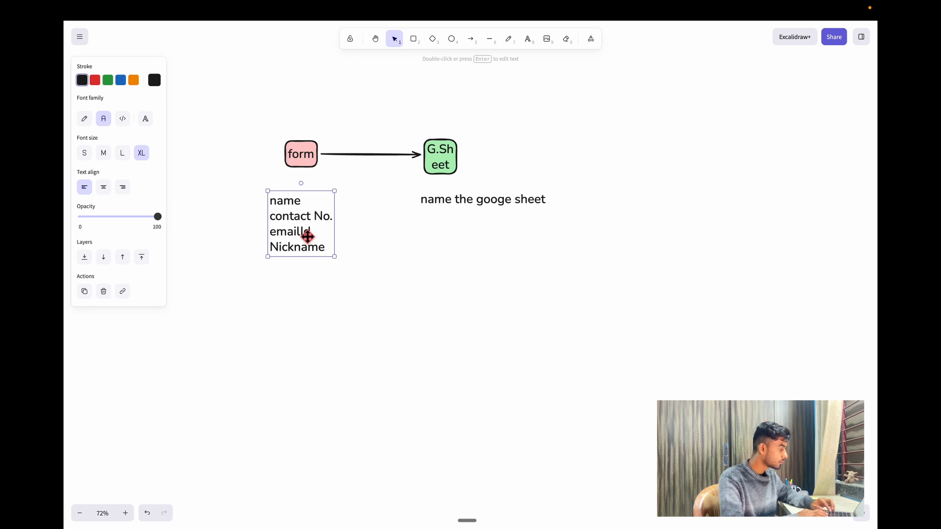
pyautogui.keyDown('alt'); pyautogui.moveTo(307, 235); pyautogui.dragTo(457, 267); pyautogui.keyUp('alt')
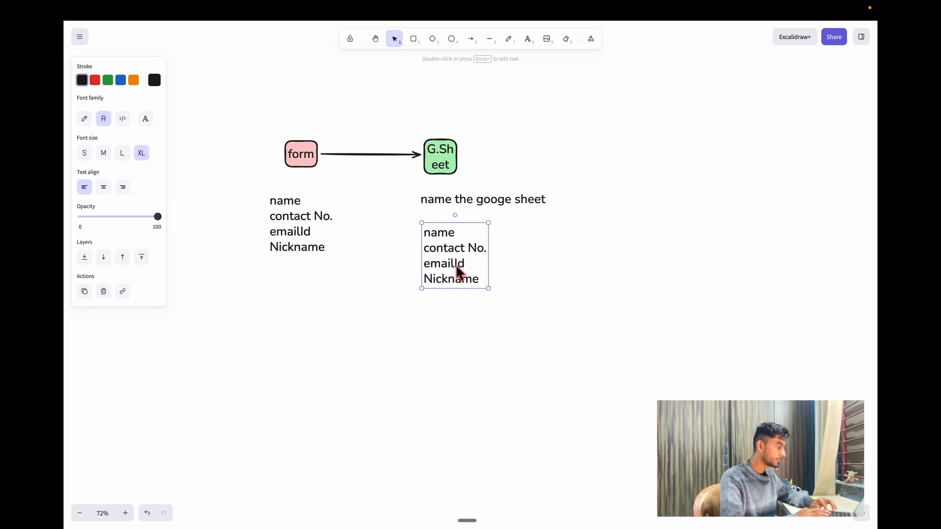
pyautogui.click(686, 249)
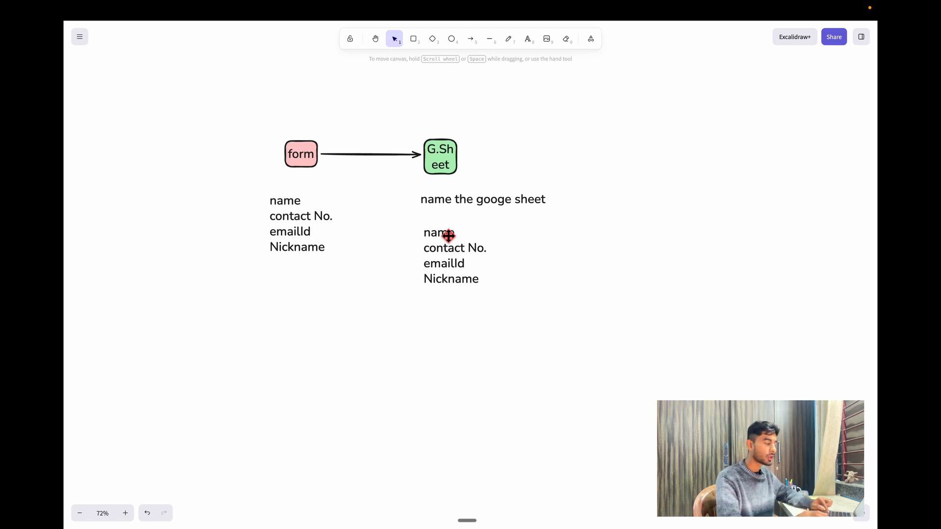
pyautogui.click(517, 305)
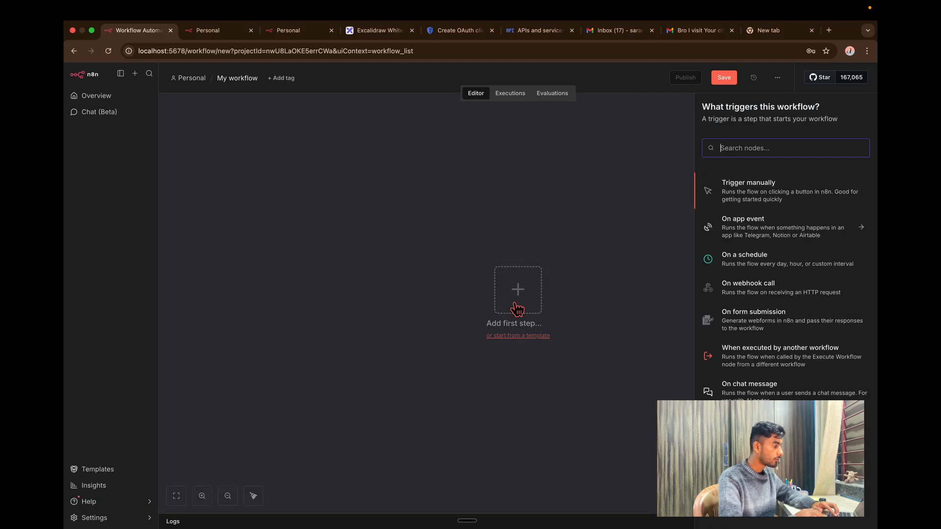
# Rename the n8n workflow to 'Second Agent'.
pyautogui.click(548, 243)
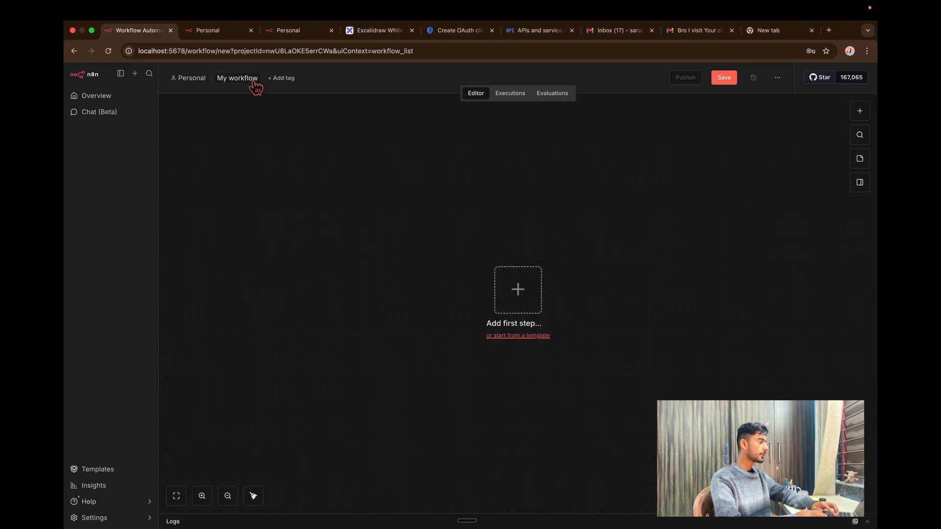
pyautogui.click(249, 78)
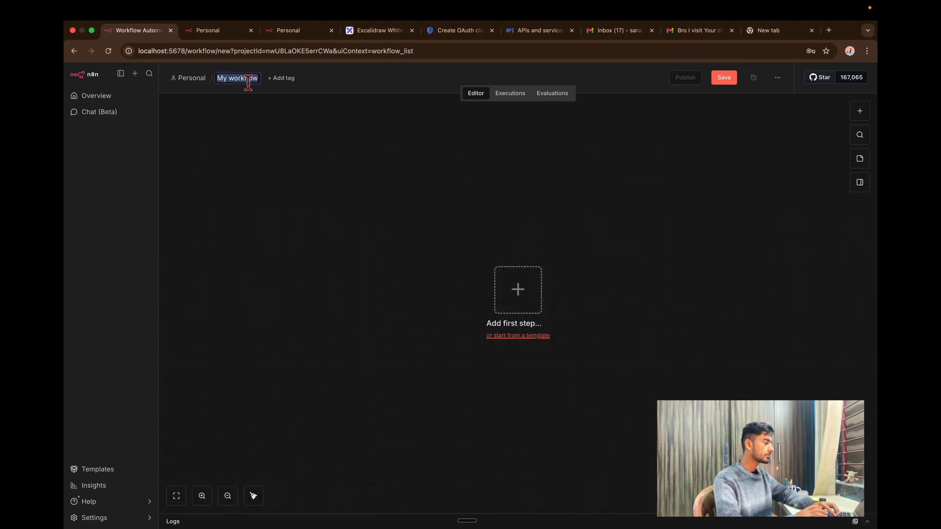
pyautogui.write('Seco')
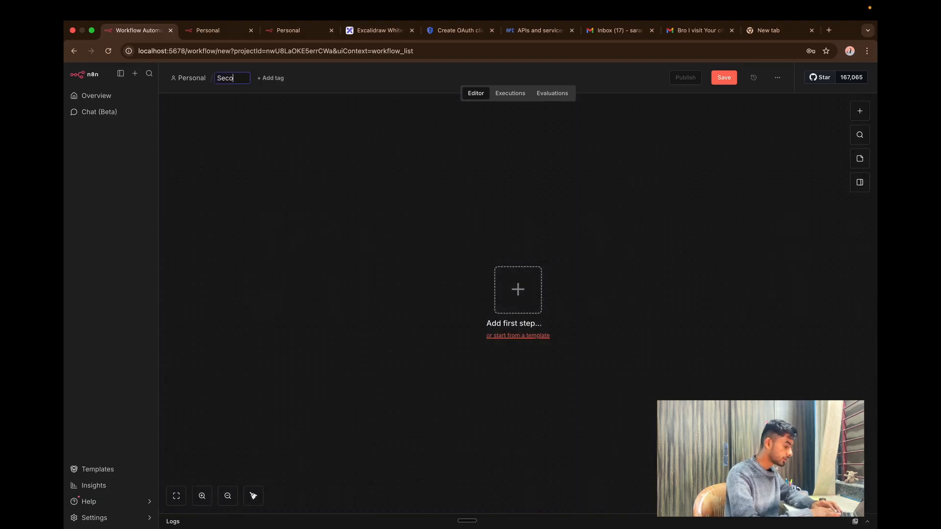
pyautogui.write('nd Agent')
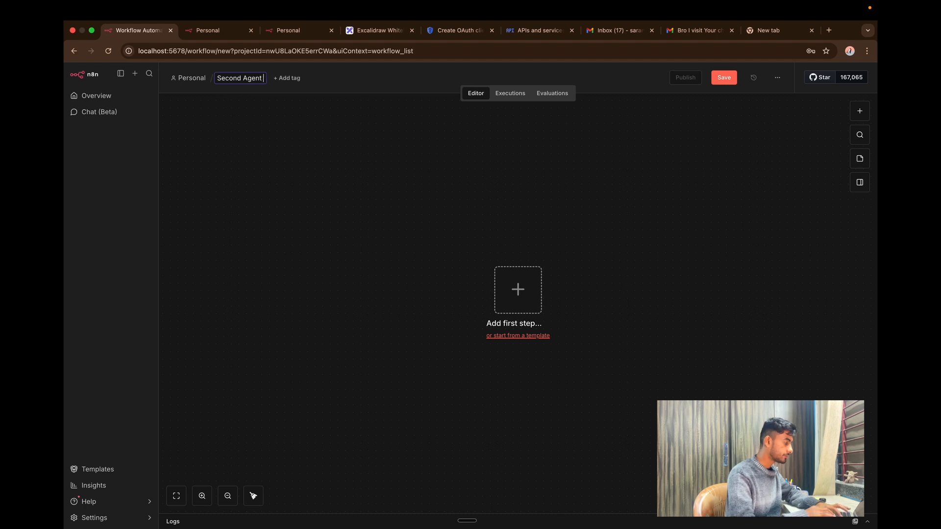
pyautogui.press('Return')
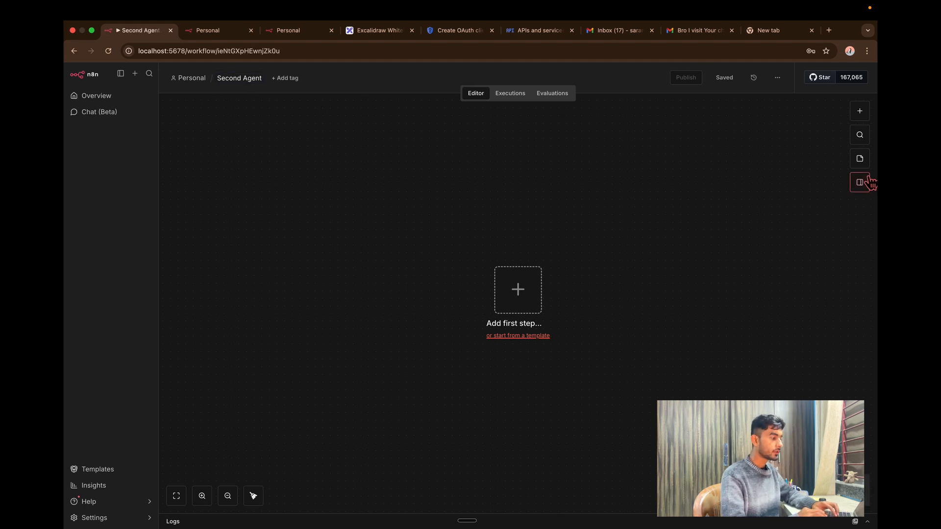
# Add a form submission trigger titled 'Personal Details' with description 'Fill your Personal Details For Registration'.
pyautogui.click(540, 307)
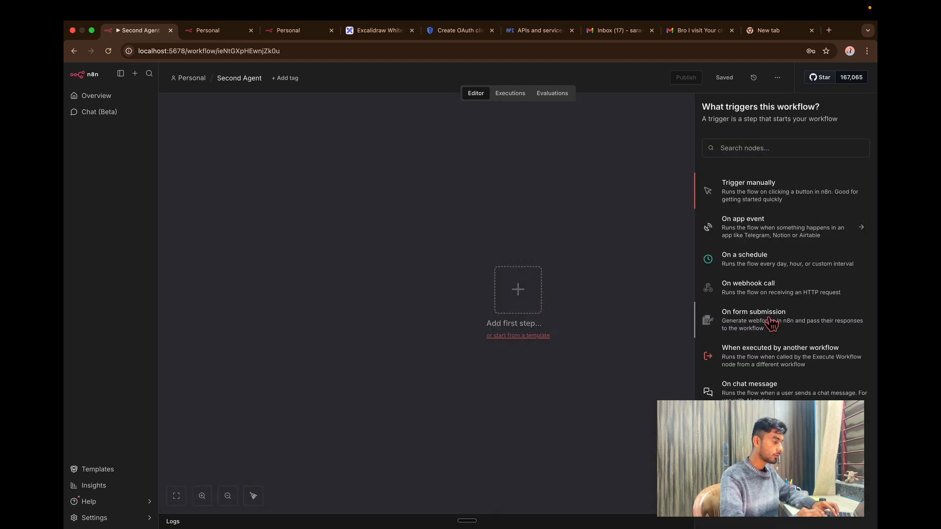
pyautogui.click(772, 324)
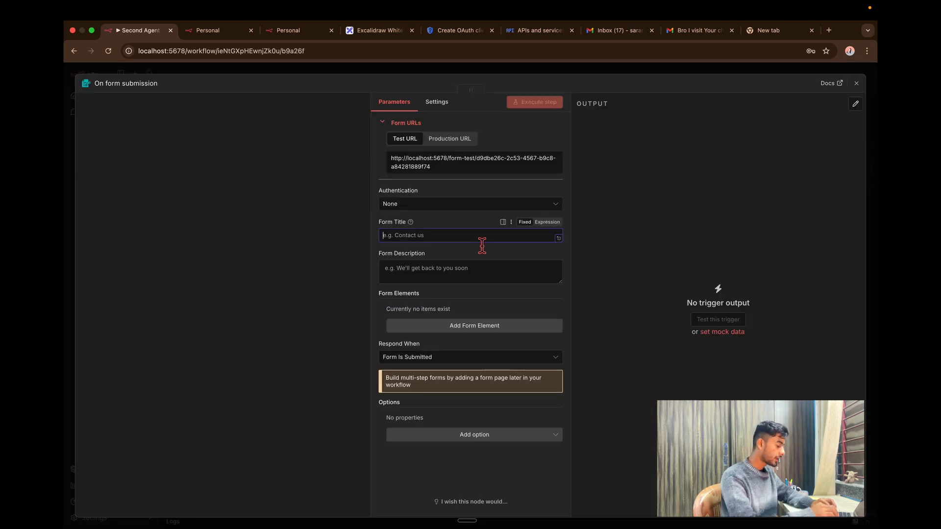
pyautogui.write('Person')
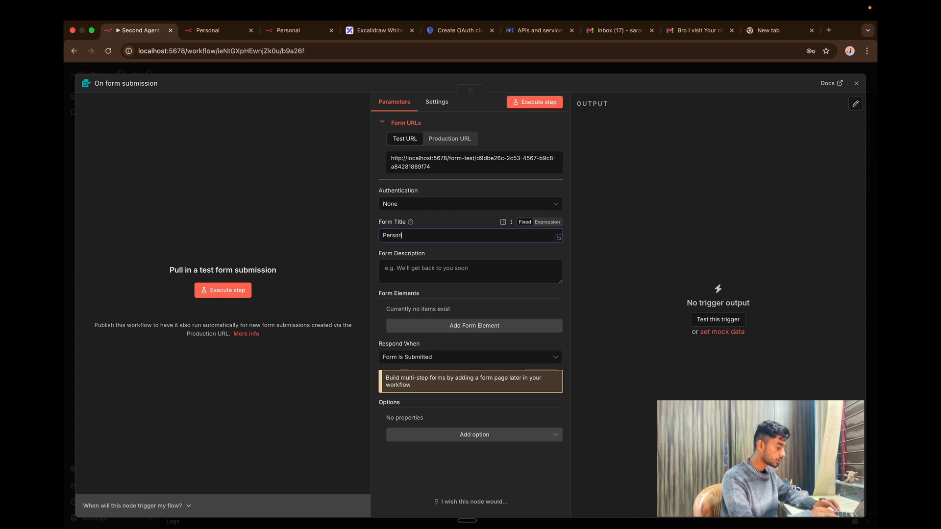
pyautogui.write('al Details')
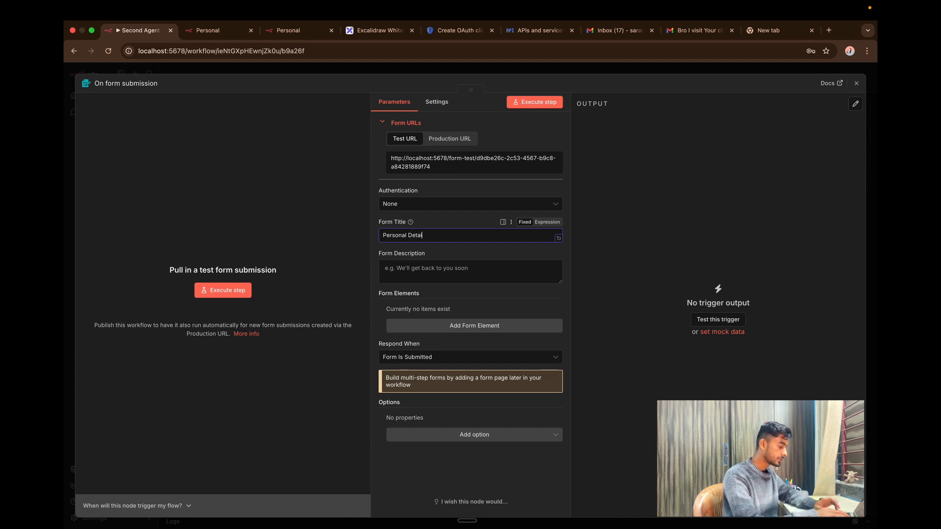
pyautogui.click(455, 270)
pyautogui.write('Fill')
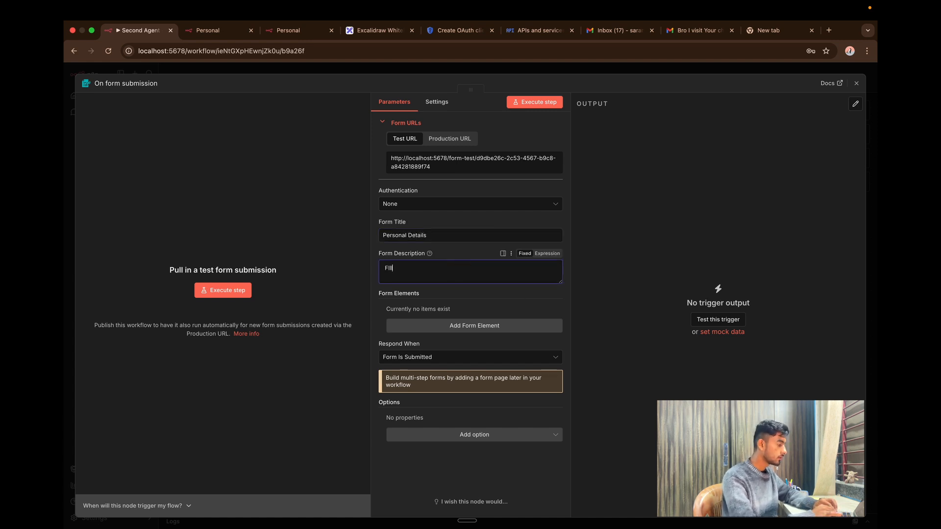
pyautogui.write(' your Persona')
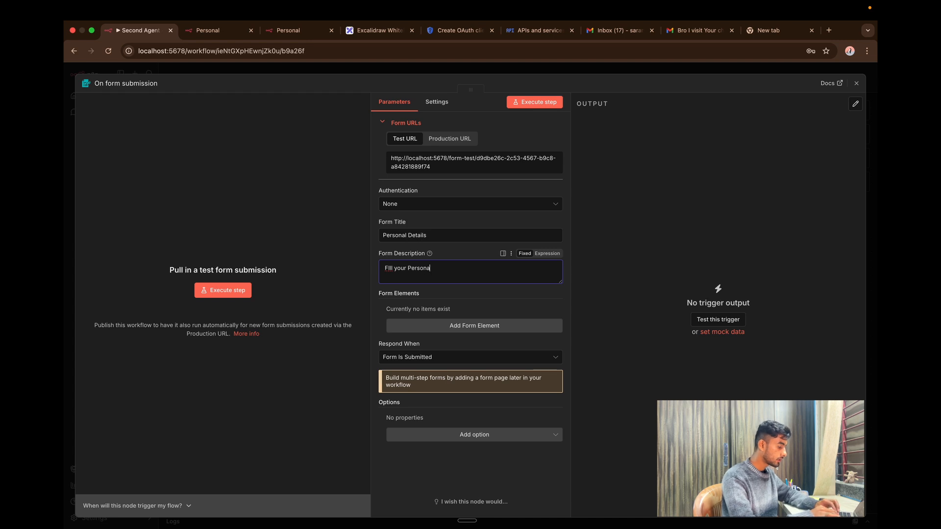
pyautogui.write('l Details For ')
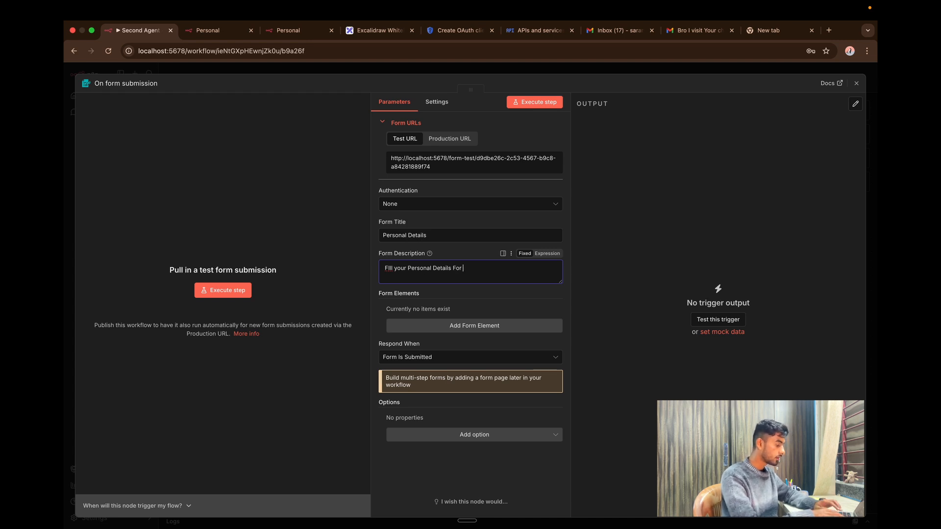
pyautogui.write('Registration')
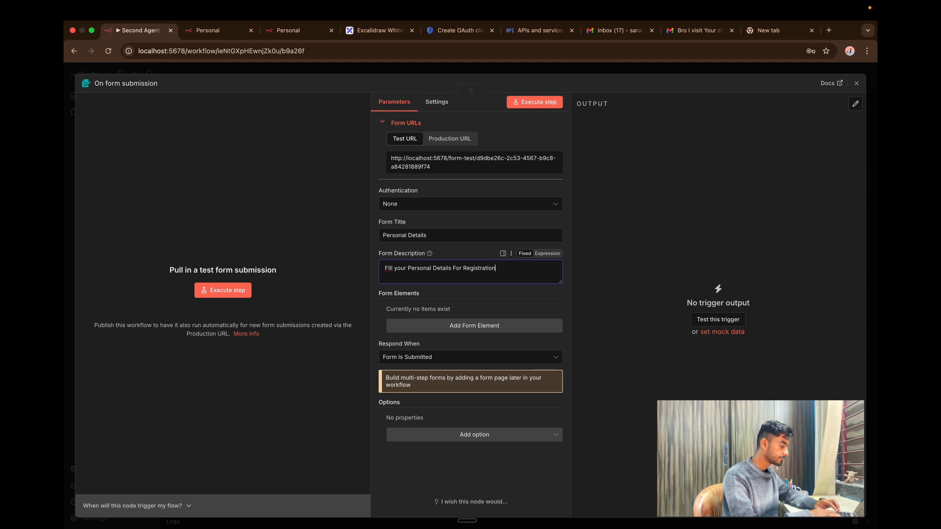
pyautogui.click(674, 302)
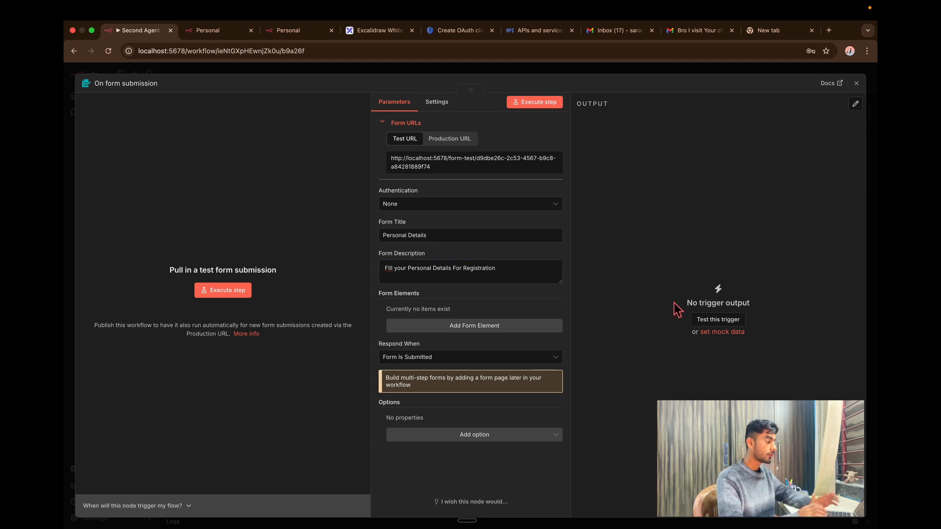
# Add a form field 'Name' labelled 'Whats your name' with a sample name placeholder.
pyautogui.click(431, 326)
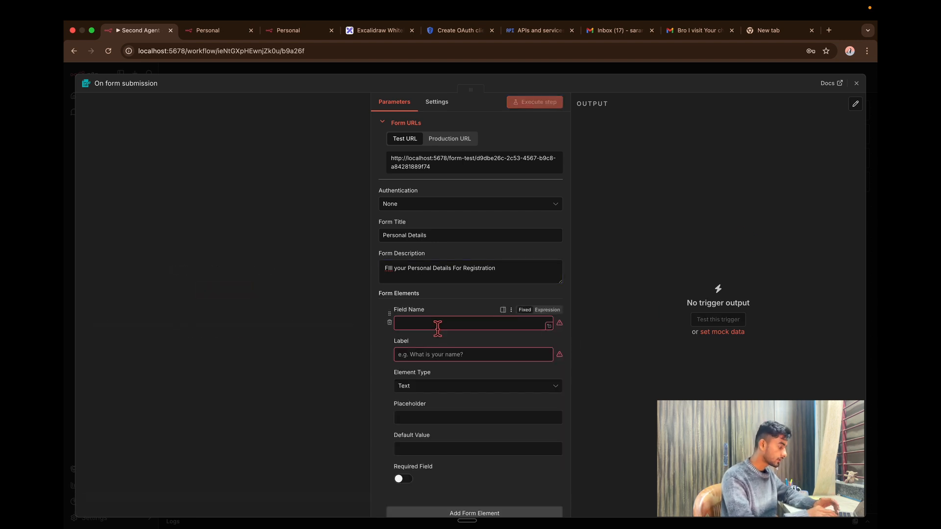
pyautogui.click(438, 327)
pyautogui.write('Name')
pyautogui.click(456, 357)
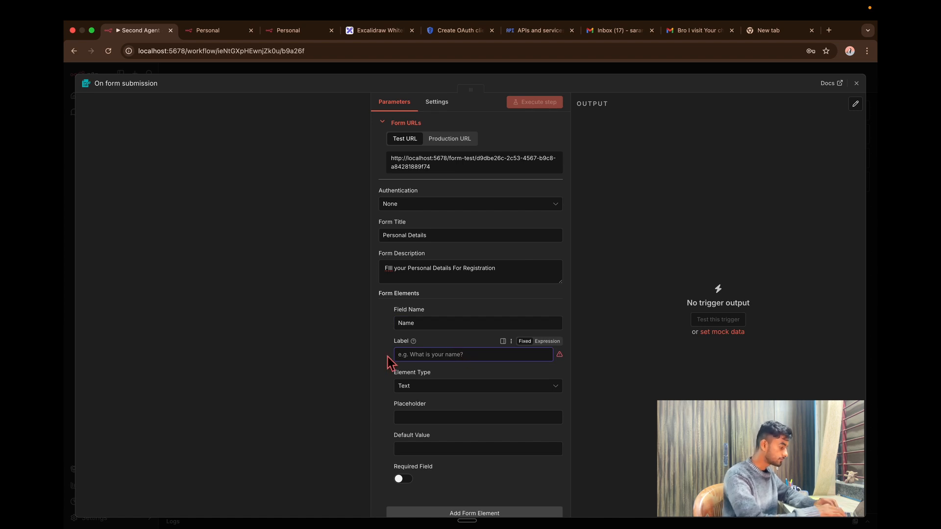
pyautogui.write('Whats')
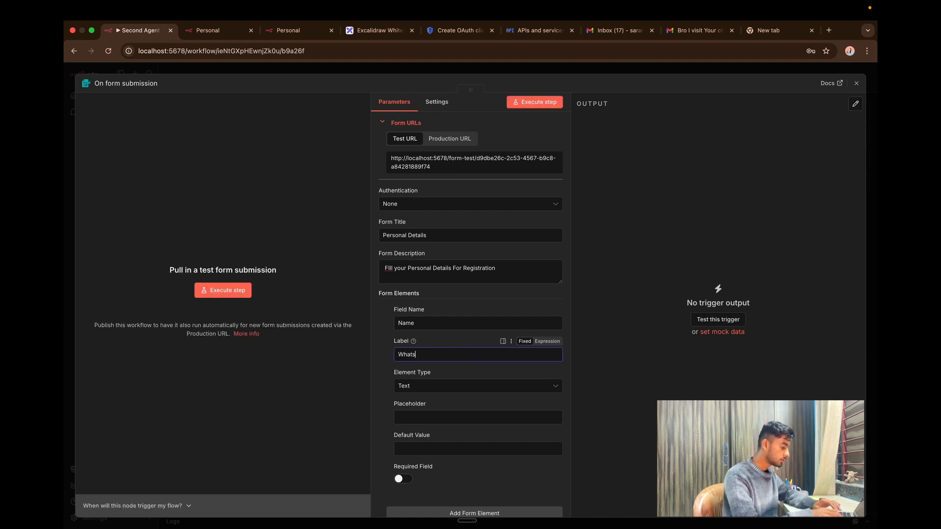
pyautogui.write(' your name')
pyautogui.click(437, 418)
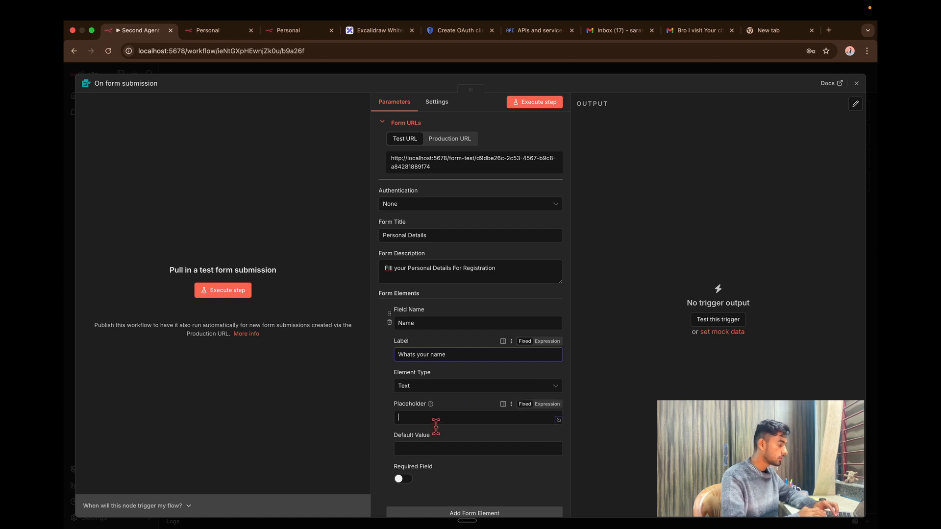
pyautogui.write('Tanu')
# Make the Name field required and add another form element.
pyautogui.scroll(-2, 485, 446)
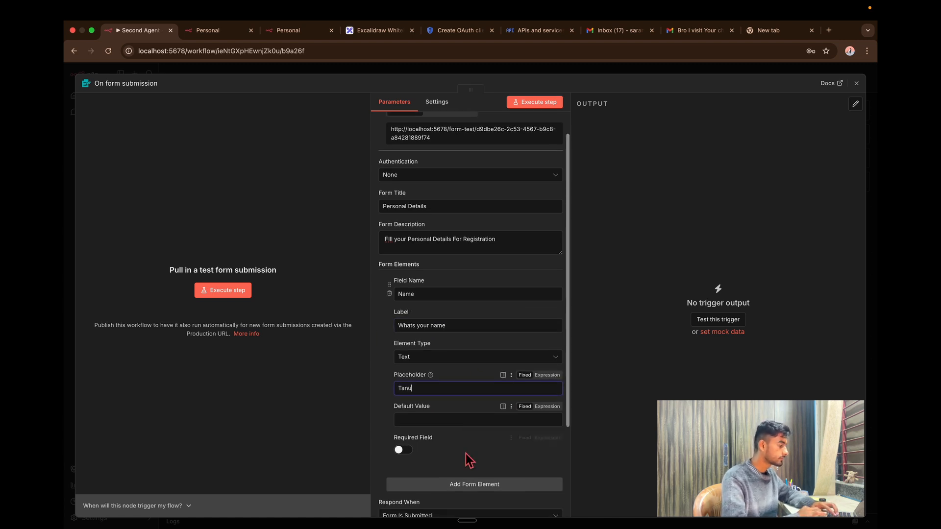
pyautogui.click(514, 402)
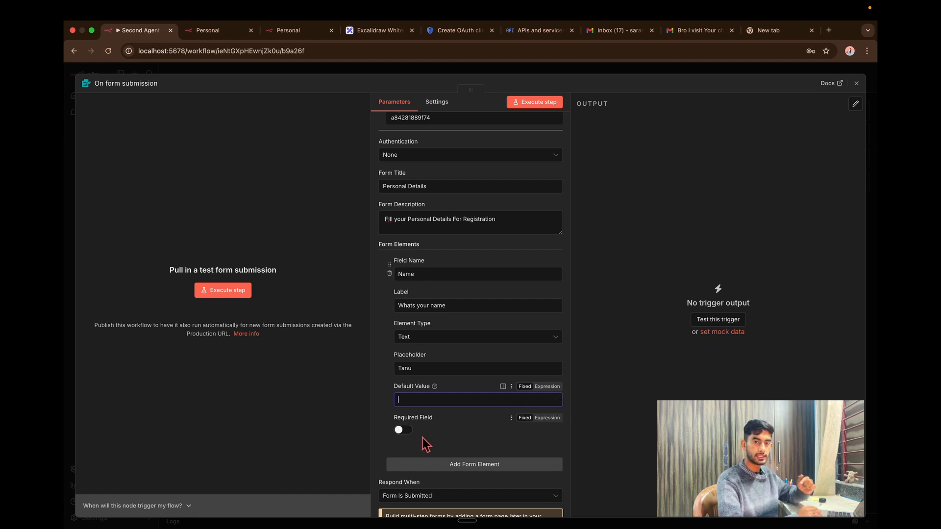
pyautogui.click(404, 431)
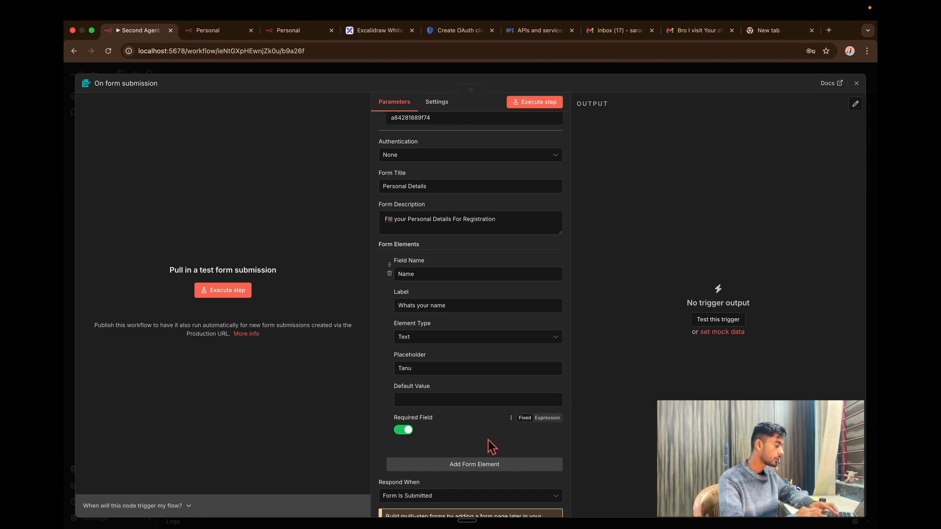
pyautogui.scroll(-2, 489, 445)
pyautogui.click(486, 423)
# Name the new field 'Contact No.' with label 'Fill tour mobile Number'.
pyautogui.click(437, 440)
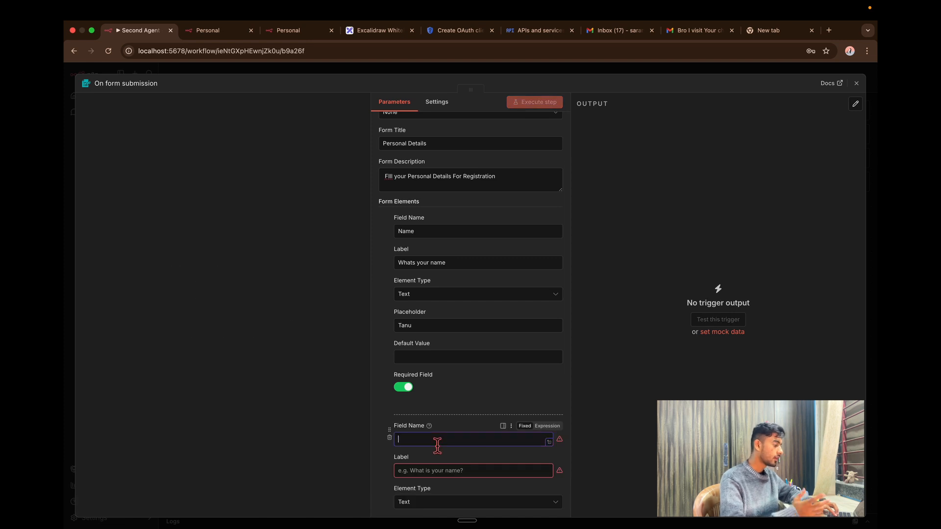
pyautogui.write('Conta')
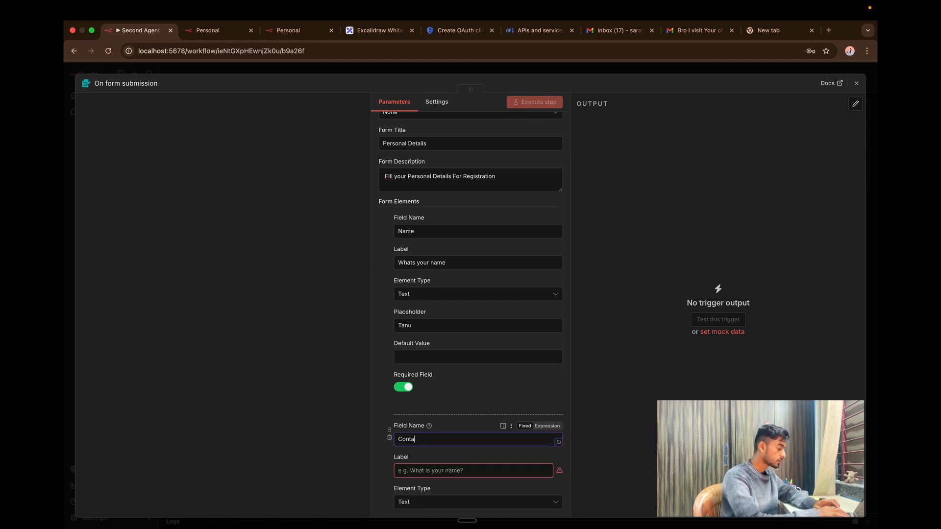
pyautogui.write('c')
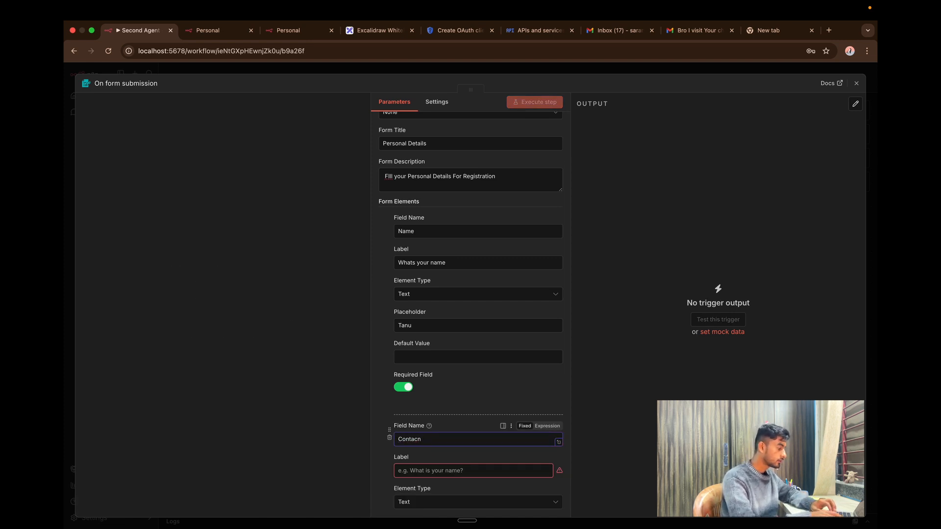
pyautogui.write('t ')
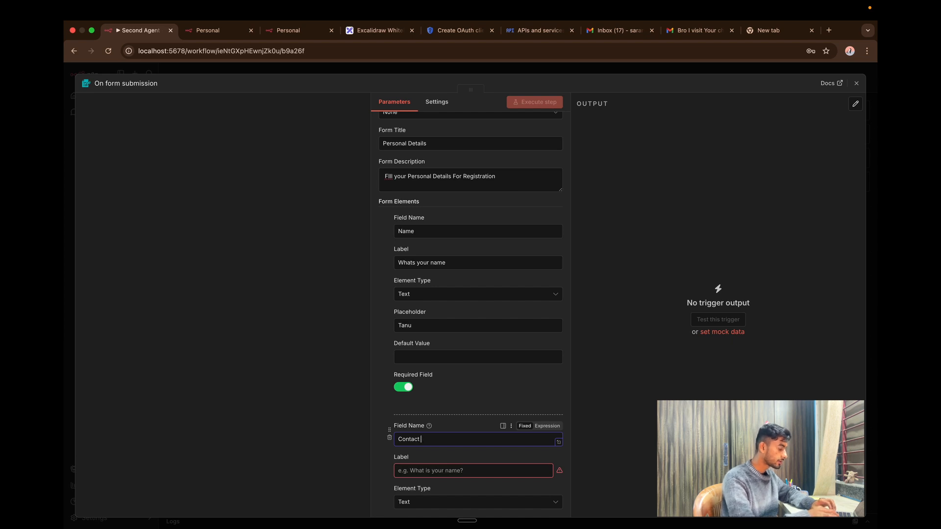
pyautogui.write('No.')
pyautogui.click(436, 472)
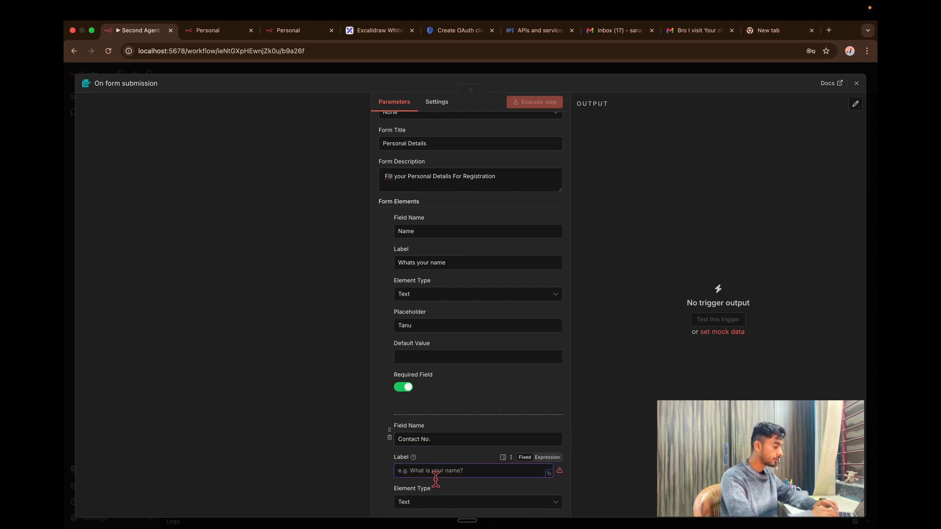
pyautogui.write('Fill t')
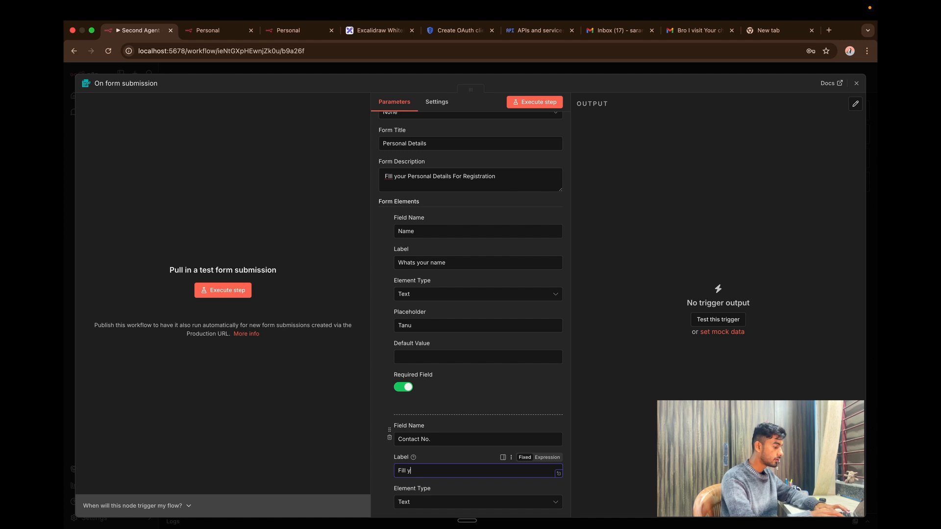
pyautogui.write('our mobile')
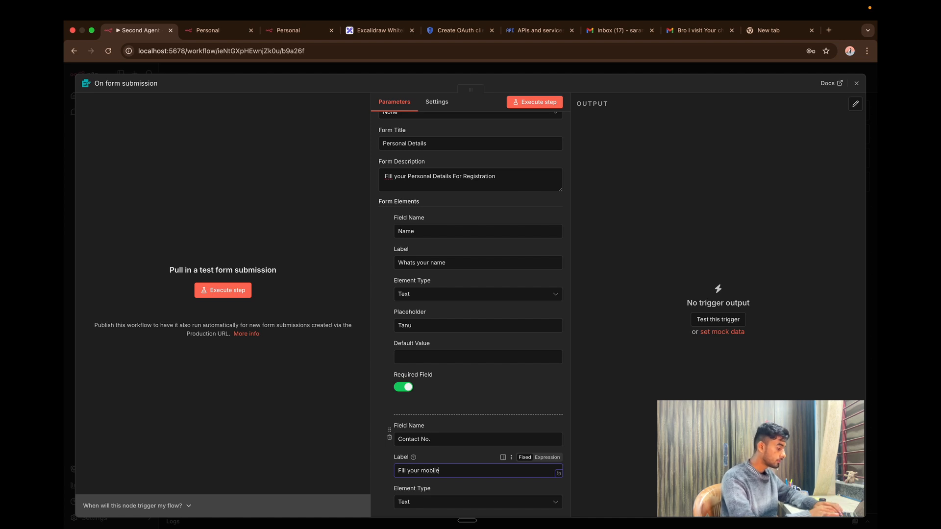
pyautogui.write(' Number')
# Make Contact No. a required Number field and add a third form element.
pyautogui.scroll(-5, 409, 436)
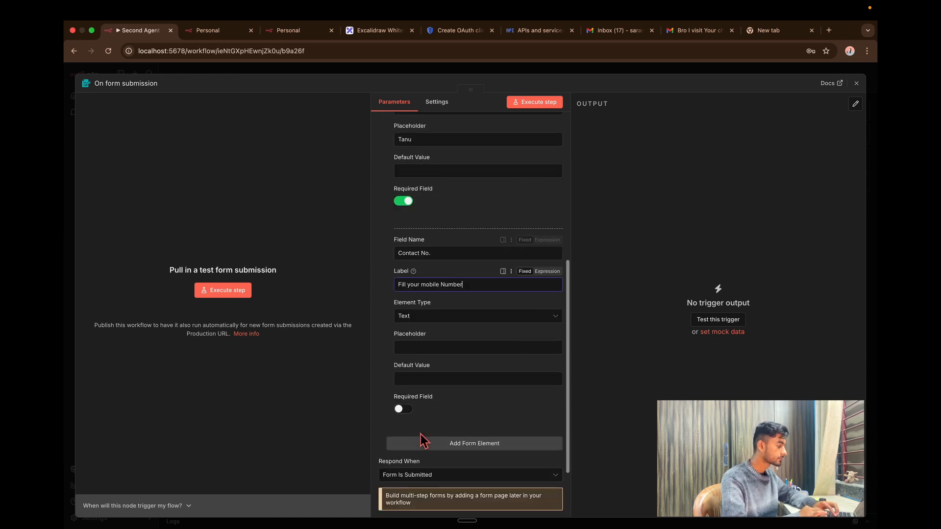
pyautogui.click(488, 316)
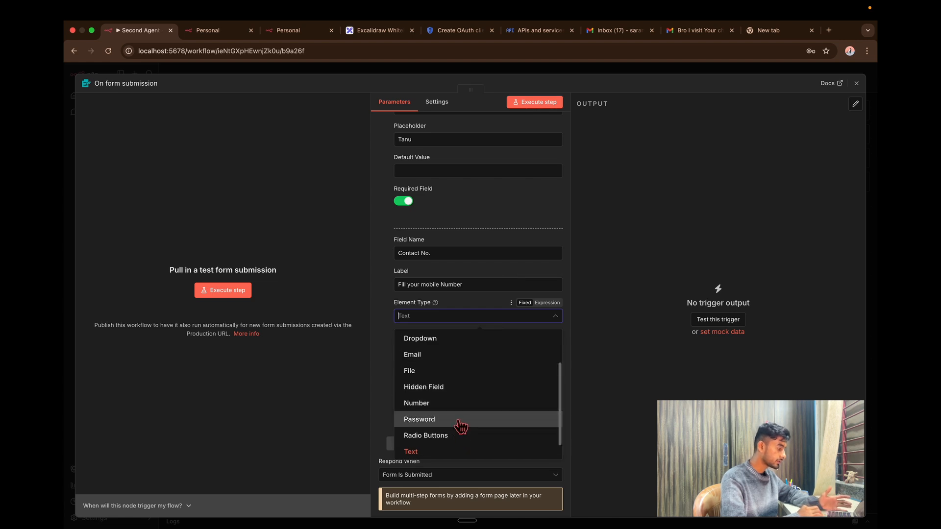
pyautogui.click(455, 404)
pyautogui.scroll(-1, 456, 417)
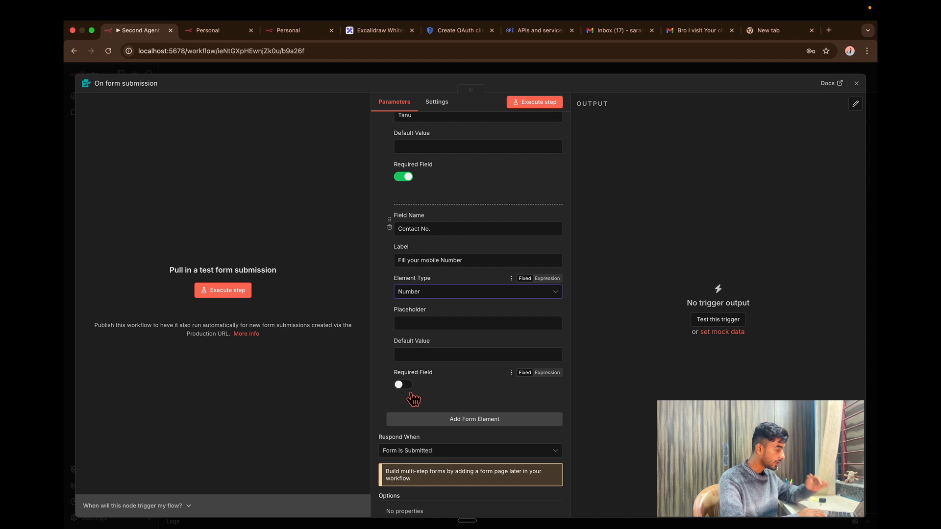
pyautogui.click(407, 385)
pyautogui.click(472, 420)
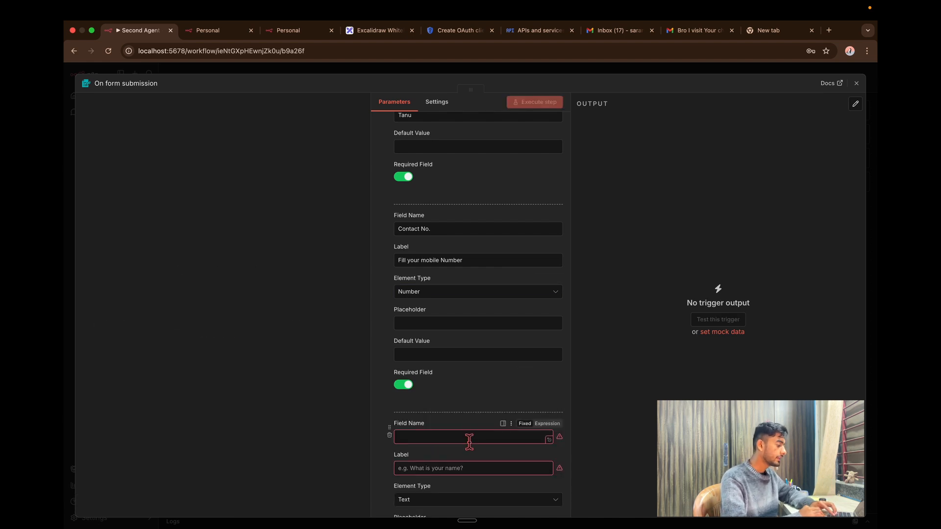
# Add a required 'Email Id' field labelled 'Fill your Email Here', plus a fourth element.
pyautogui.click(469, 437)
pyautogui.write('Email')
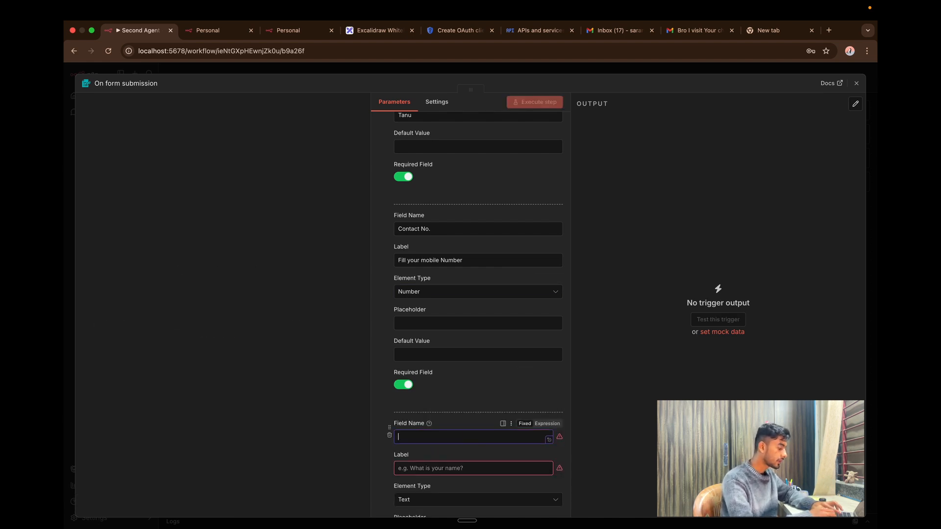
pyautogui.write(' Id')
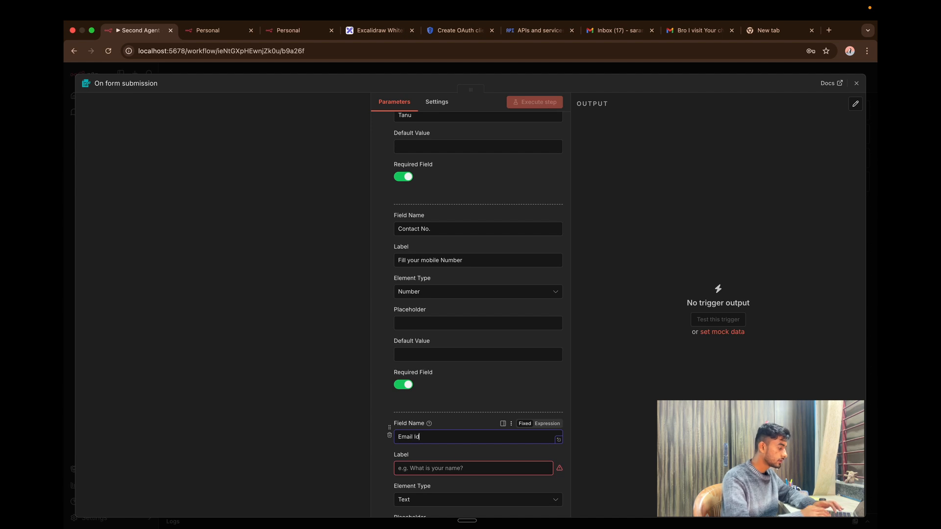
pyautogui.click(439, 469)
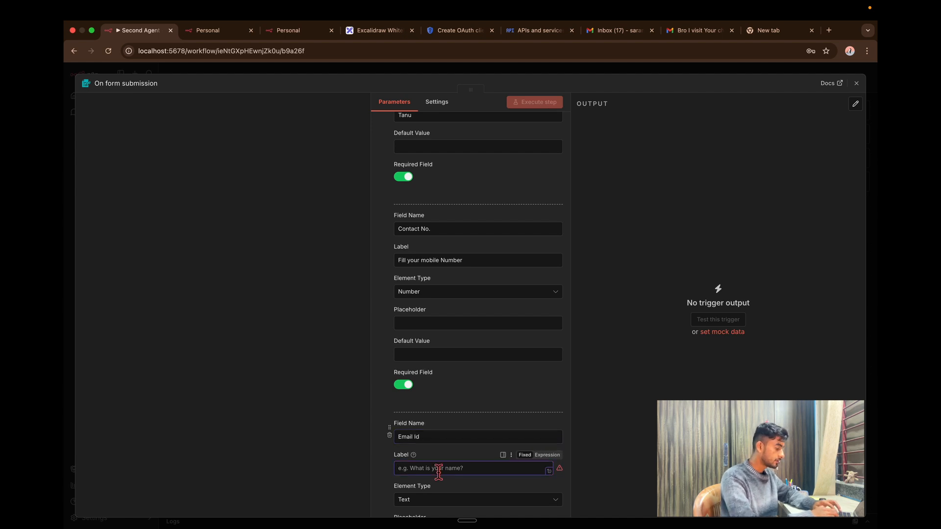
pyautogui.write('Fill your Email')
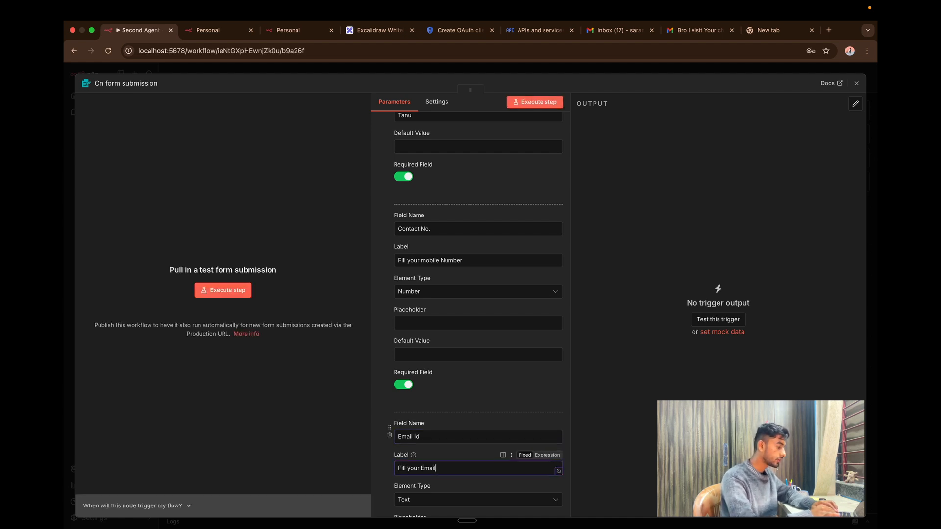
pyautogui.write(' Here')
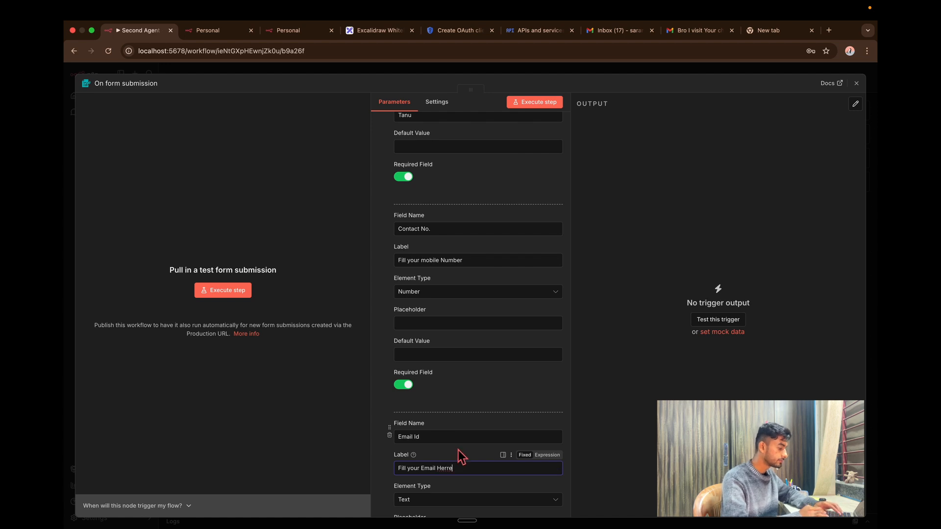
pyautogui.scroll(-3, 458, 458)
pyautogui.click(406, 435)
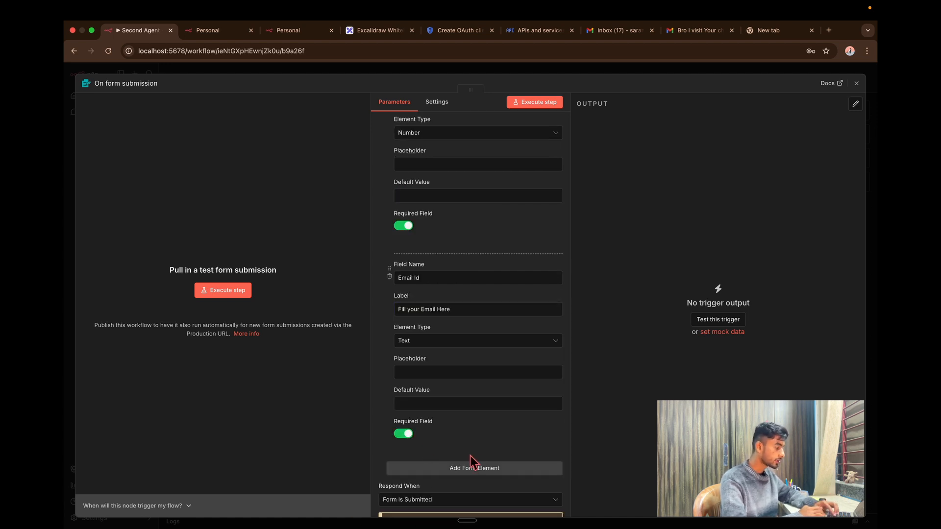
pyautogui.click(470, 470)
# Set the fourth field to 'NickName' with label 'What they Calll you Ateome' and placeholder 'nikki'.
pyautogui.scroll(-3, 468, 465)
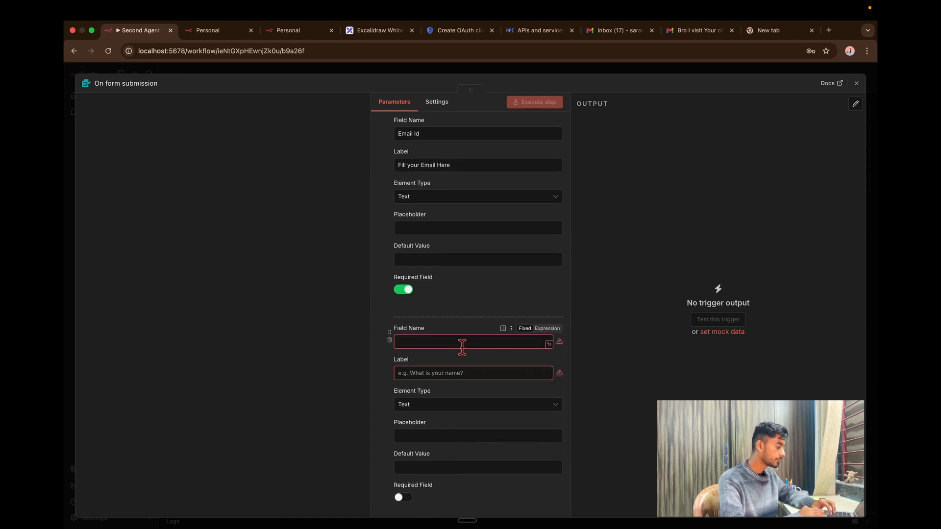
pyautogui.click(462, 343)
pyautogui.write('NickName')
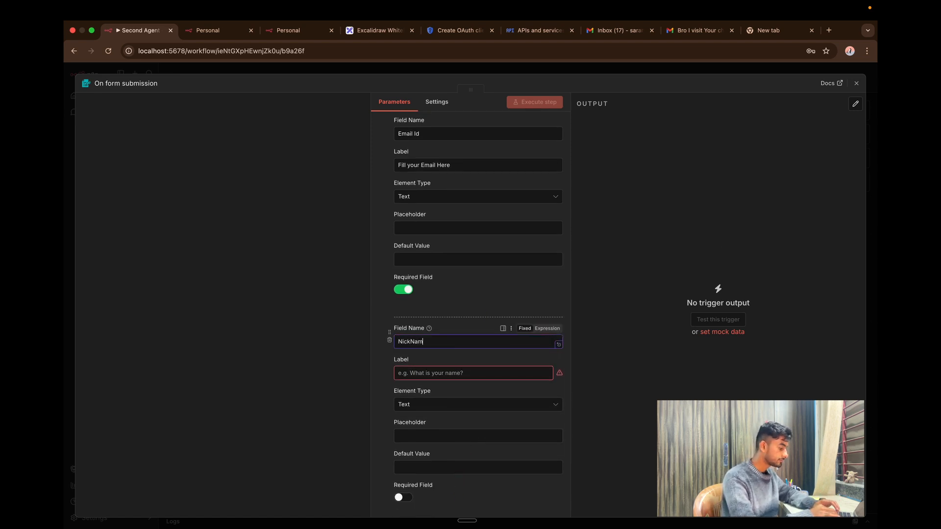
pyautogui.click(471, 376)
pyautogui.write('What they Calll you Ate')
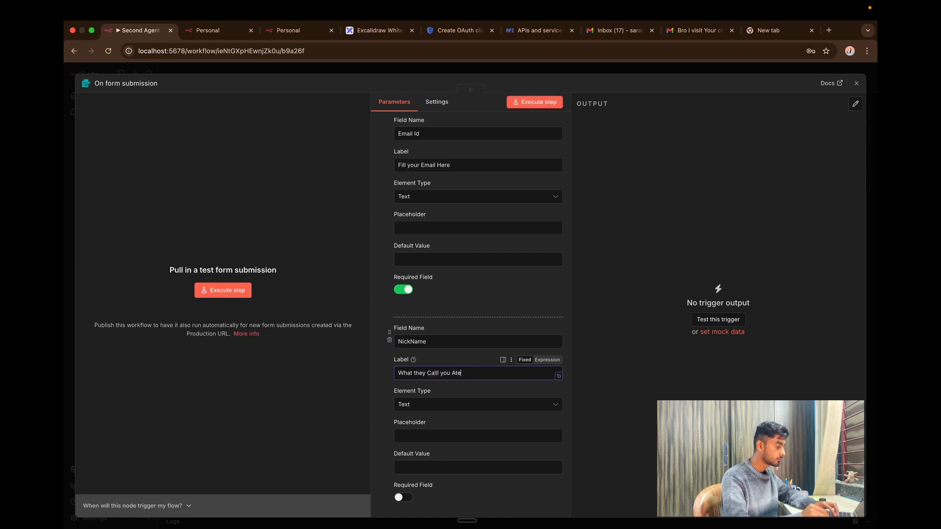
pyautogui.press('BackSpace')
pyautogui.write(' Home')
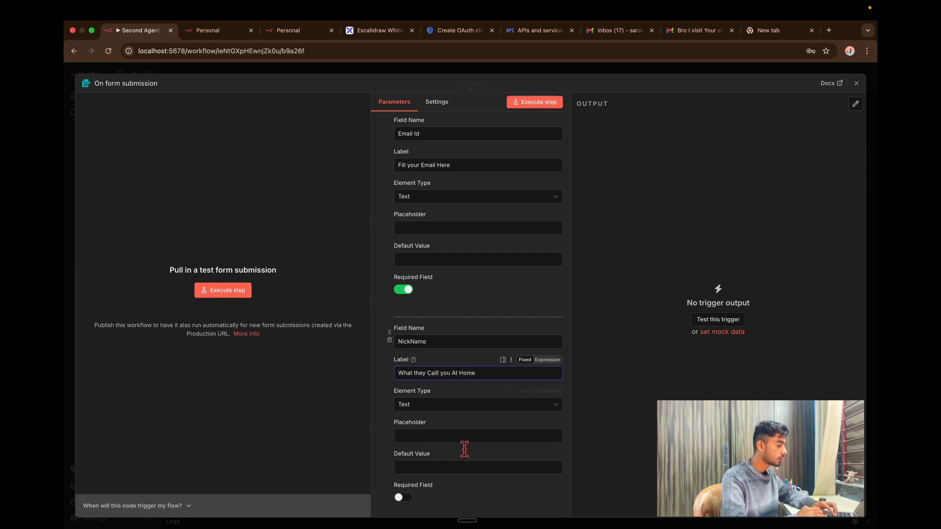
pyautogui.click(462, 443)
pyautogui.write('nikki')
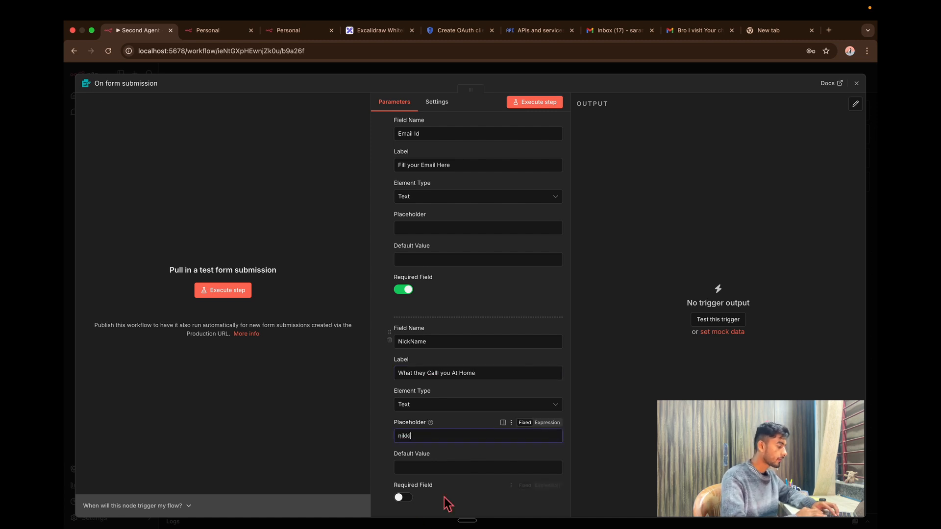
pyautogui.scroll(-4, 448, 504)
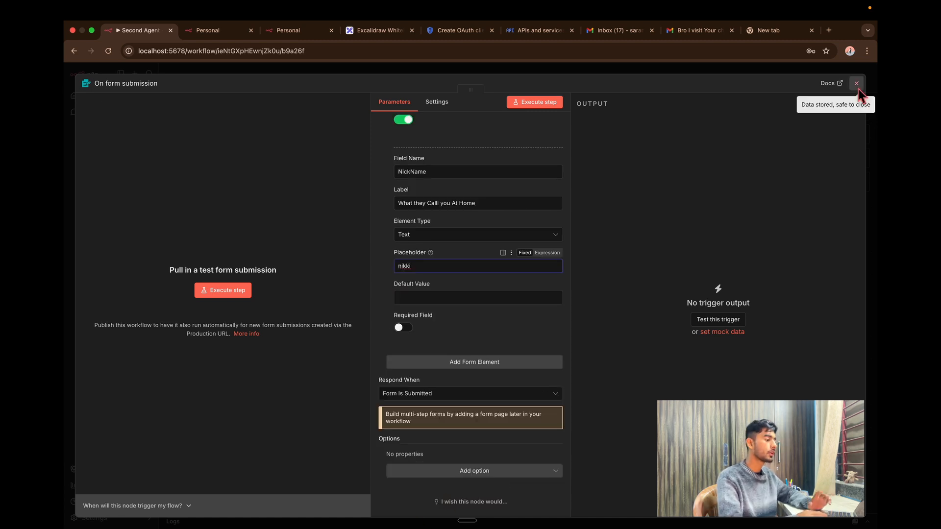
pyautogui.click(530, 107)
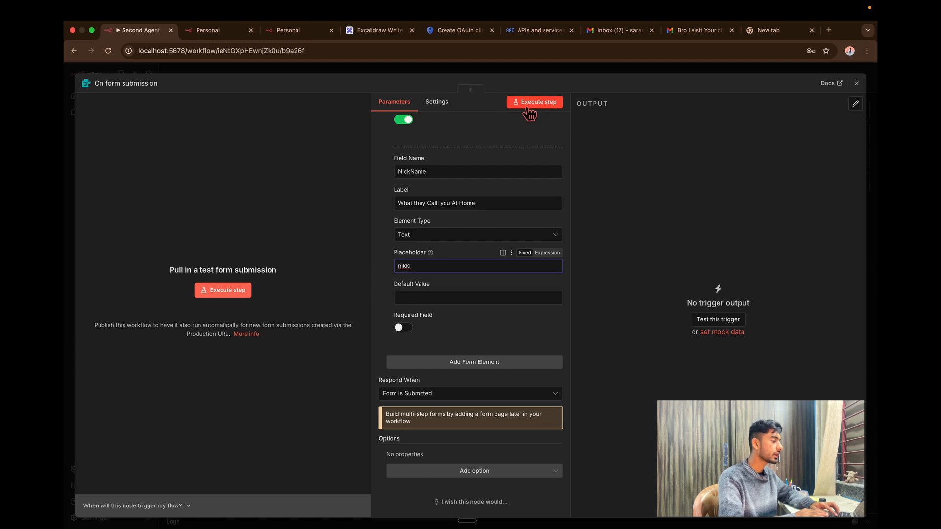
# Fill in the mobile number, e-mail and nickname fields on the test form and submit it.
pyautogui.click(410, 221)
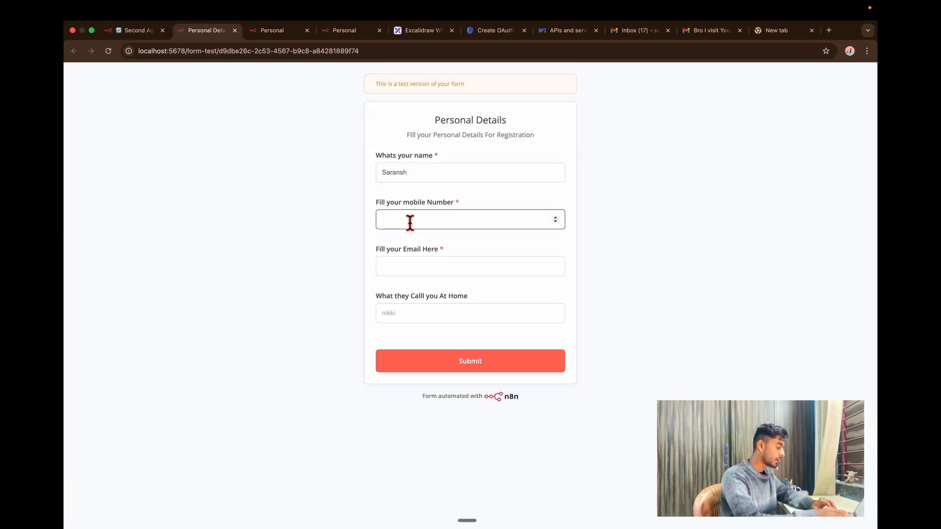
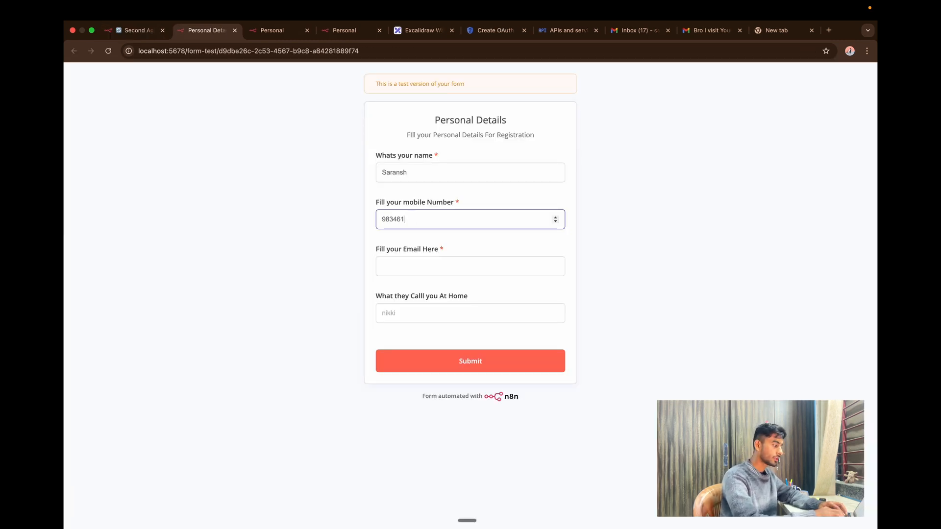
pyautogui.click(455, 271)
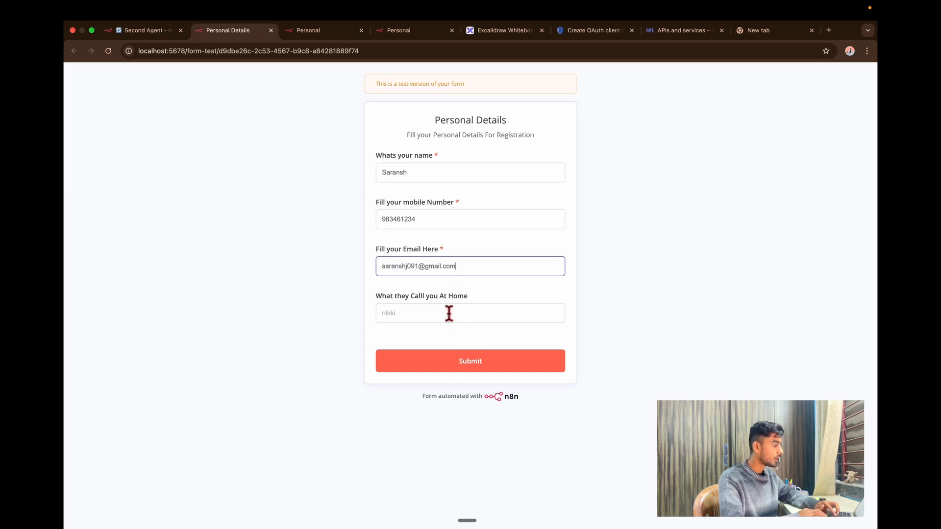
pyautogui.click(448, 313)
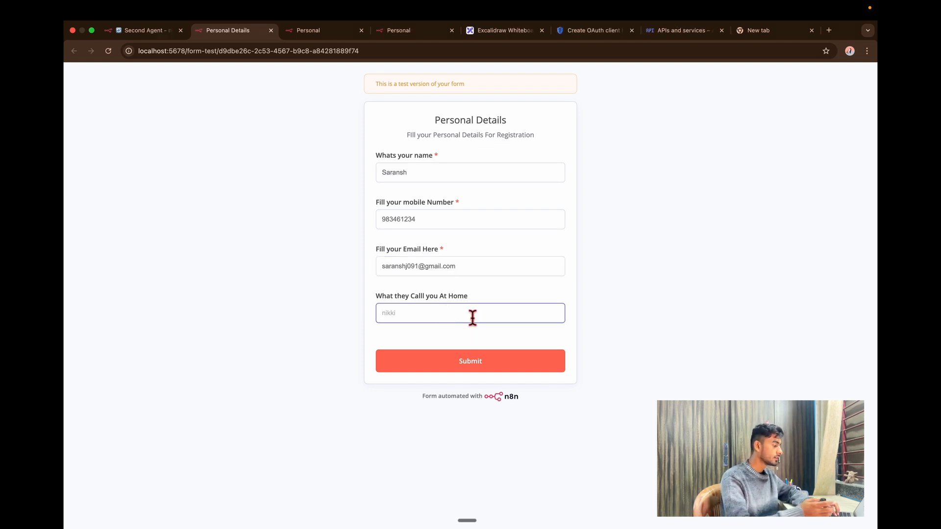
pyautogui.write('jkhkjss')
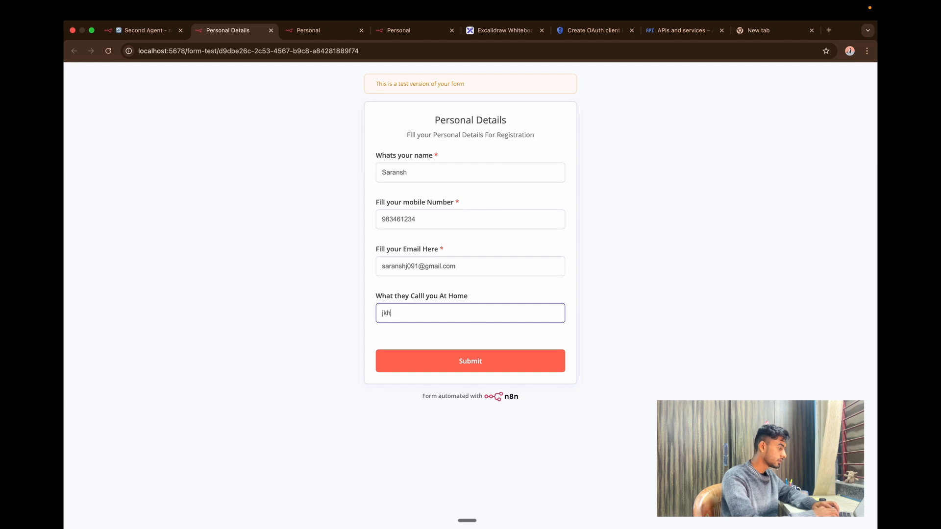
pyautogui.click(476, 370)
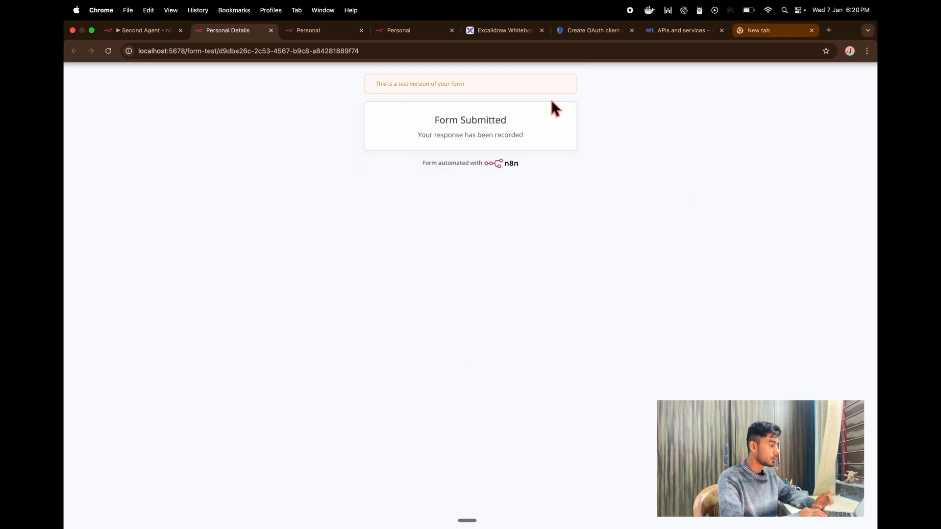
# Back in the Second Agent editor, pin the form trigger's submitted output row and return to the canvas.
pyautogui.click(116, 34)
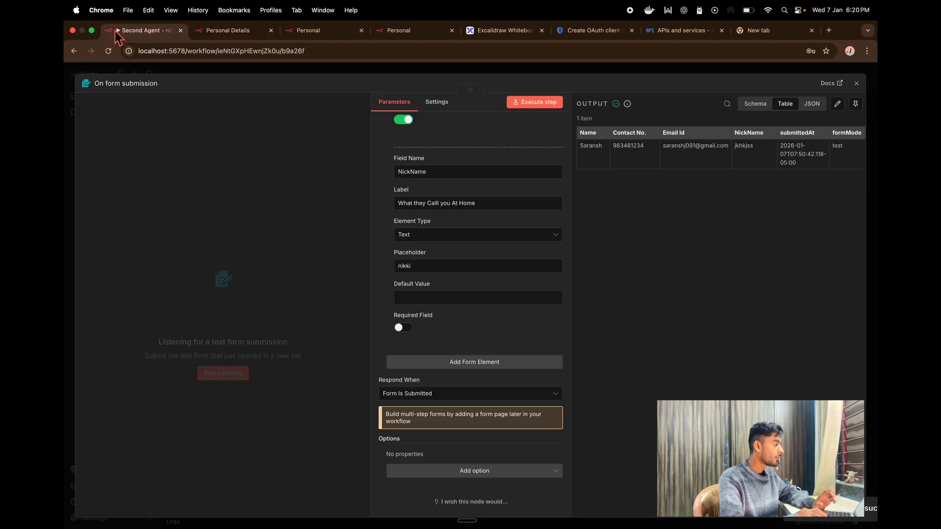
pyautogui.hscroll(2, 678, 179)
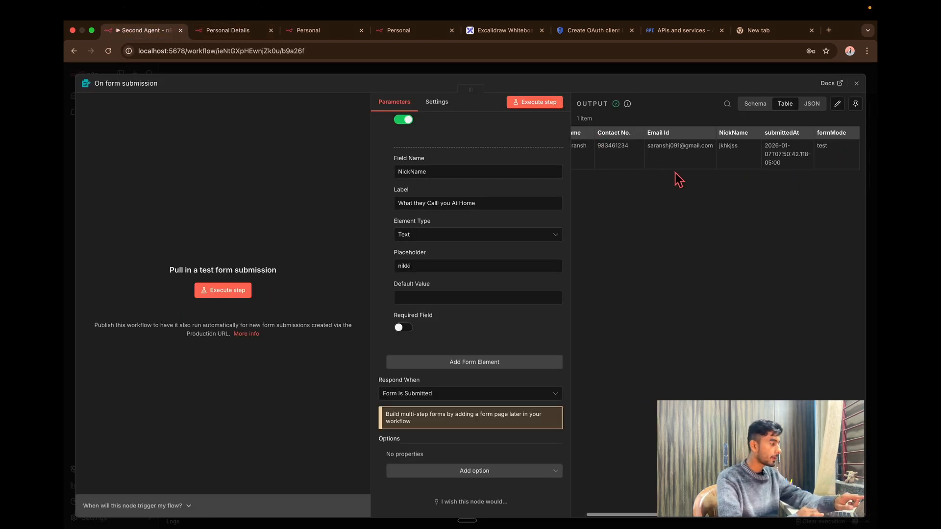
pyautogui.click(856, 103)
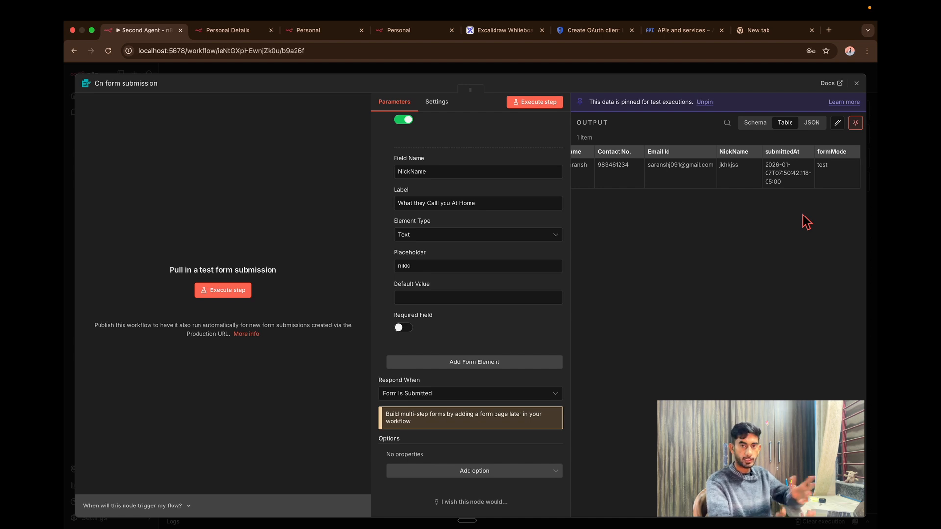
pyautogui.press('Escape')
# Search 'google sheet' and add the Google Sheets 'Append row in sheet' action after the trigger.
pyautogui.click(588, 303)
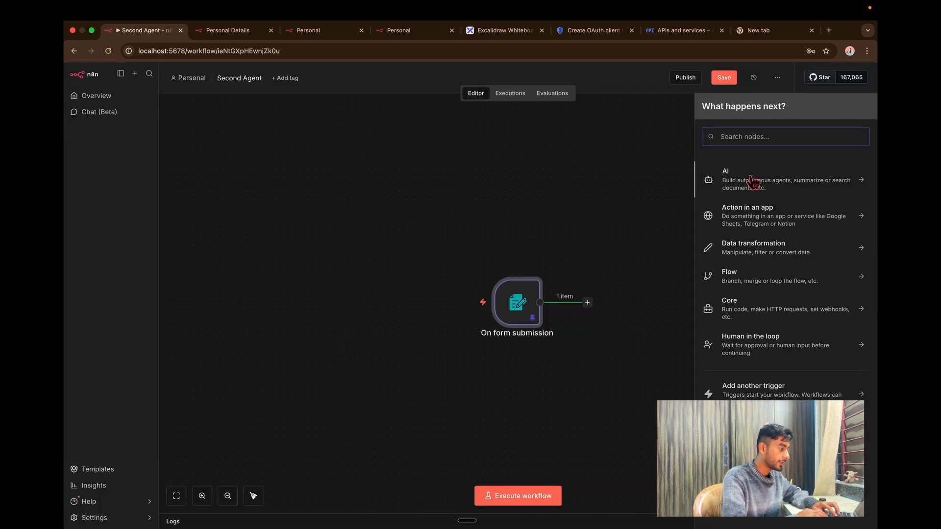
pyautogui.write('google shee')
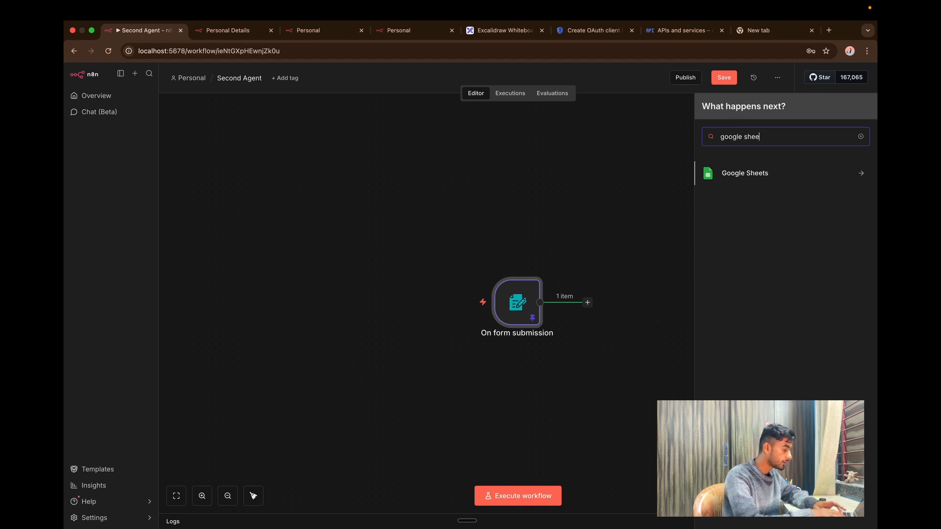
pyautogui.write('t')
pyautogui.click(755, 183)
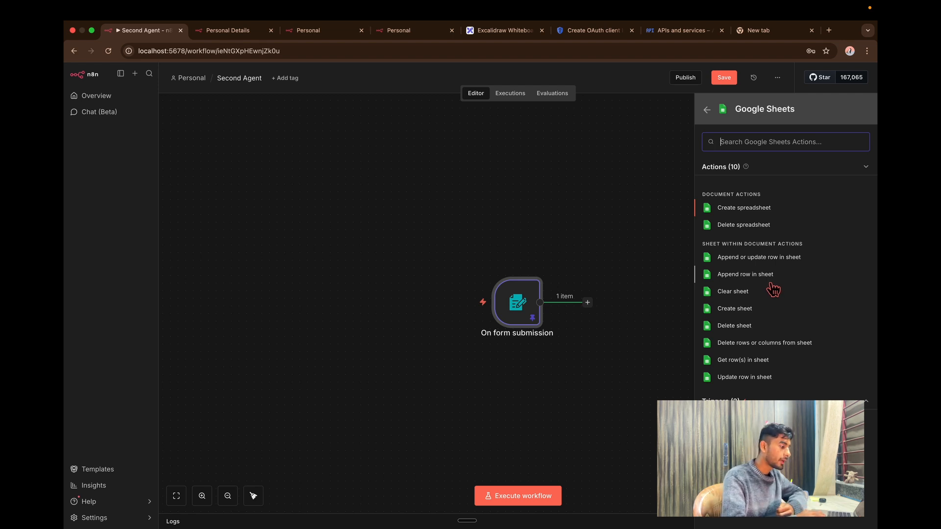
pyautogui.click(773, 284)
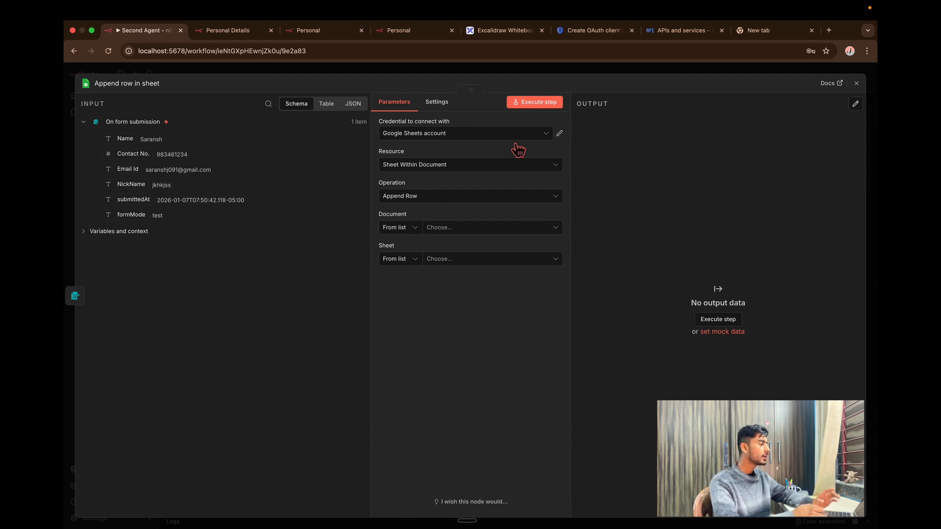
# Start creating a new Google Sheets OAuth2 credential in n8n.
pyautogui.click(515, 144)
pyautogui.click(493, 183)
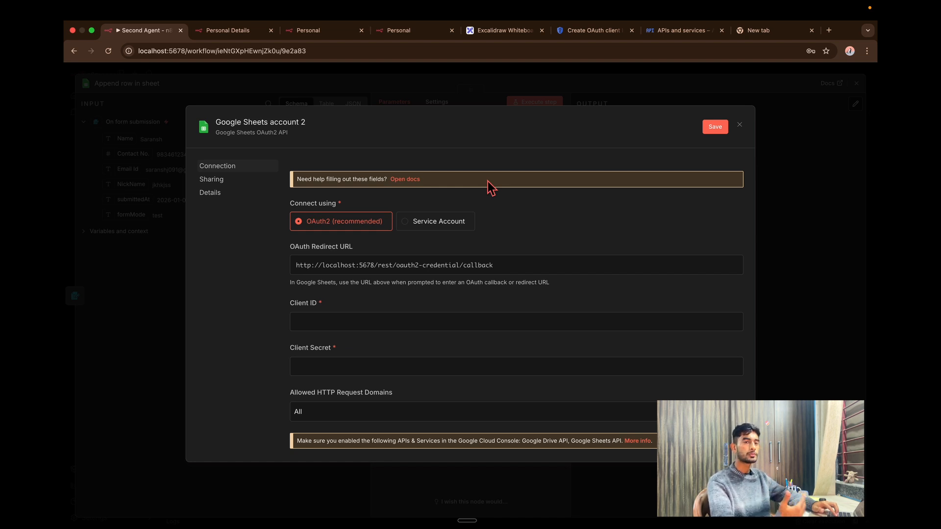
pyautogui.click(357, 322)
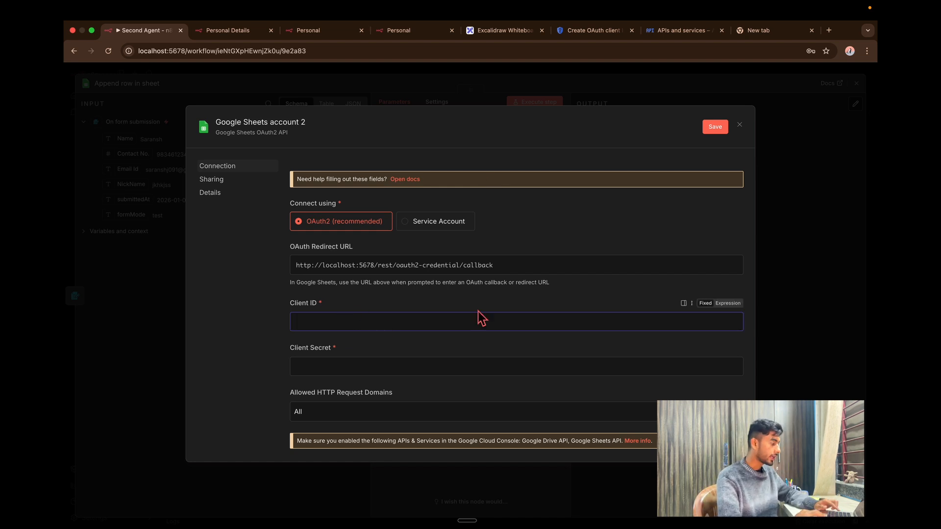
pyautogui.click(362, 351)
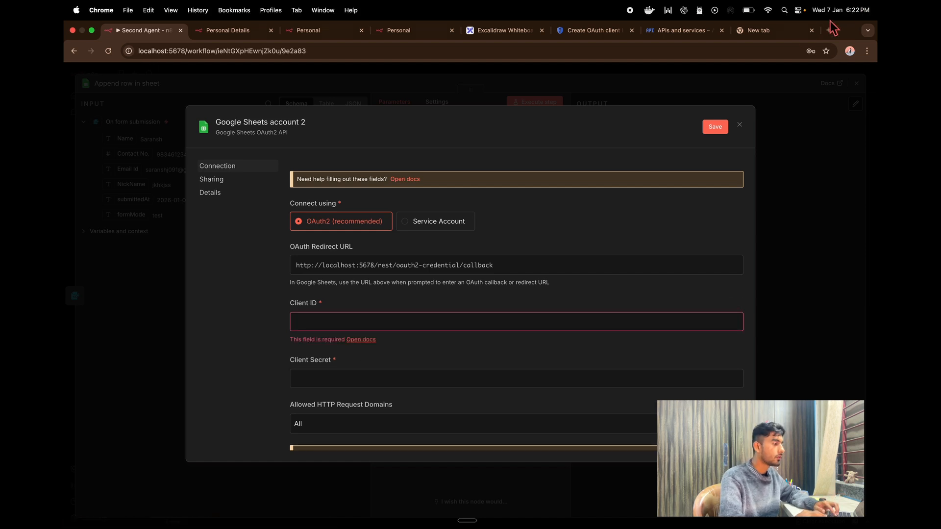
# In a new browser tab, search Google for 'google cloud' and open the Google Cloud website.
pyautogui.click(793, 34)
pyautogui.click(449, 199)
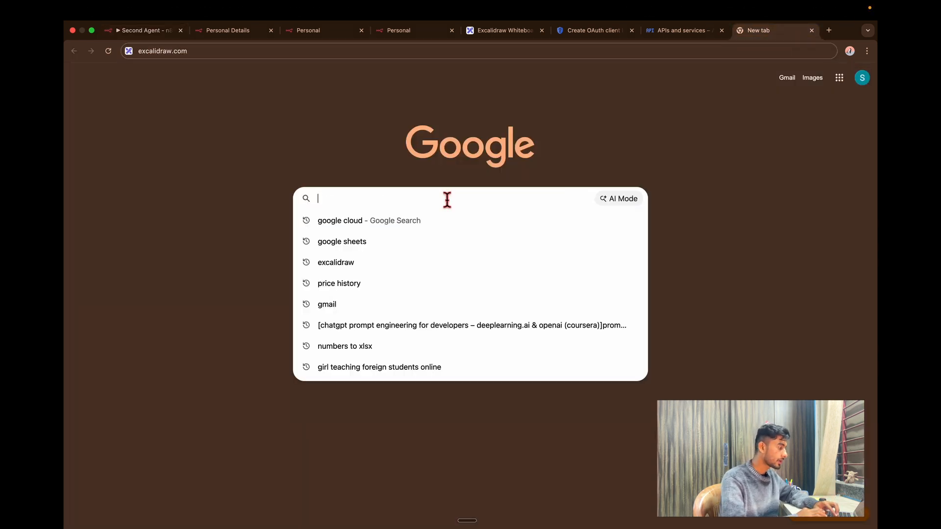
pyautogui.write('google v')
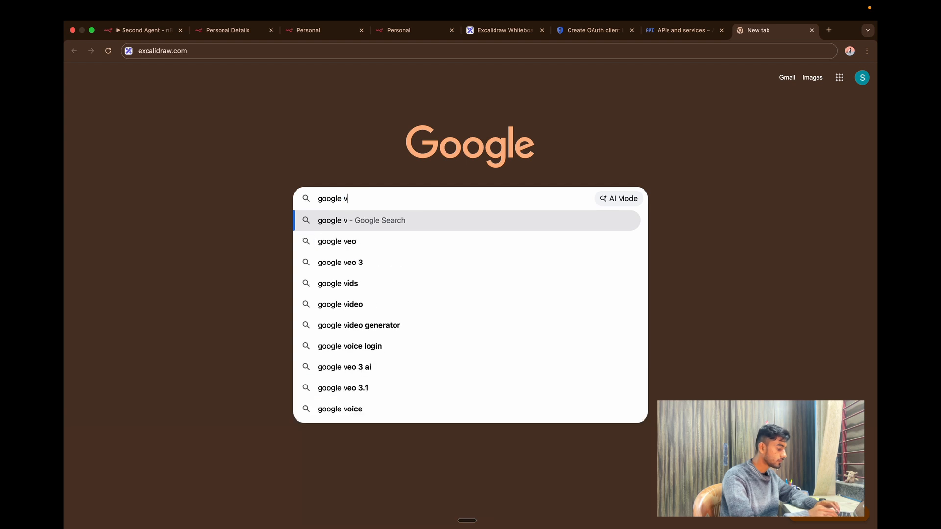
pyautogui.press('BackSpace')
pyautogui.write('cloud')
pyautogui.press('Return')
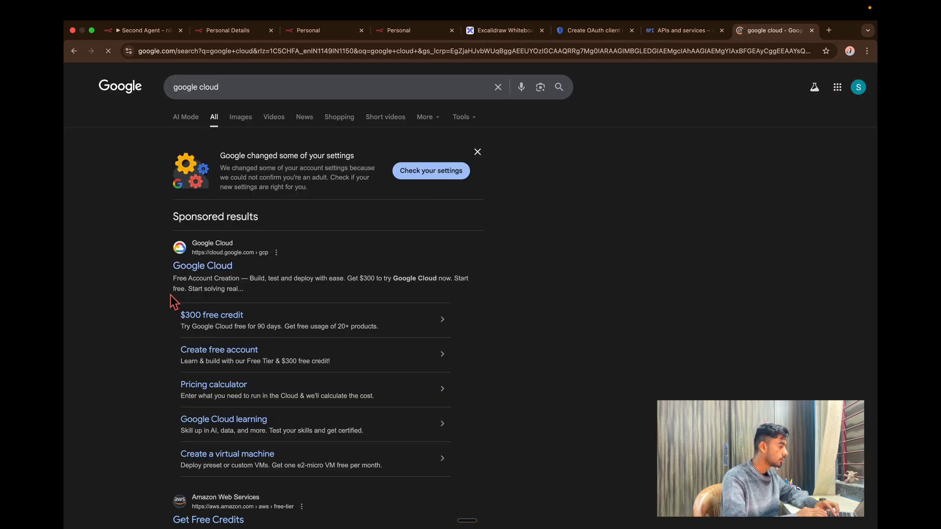
pyautogui.click(197, 279)
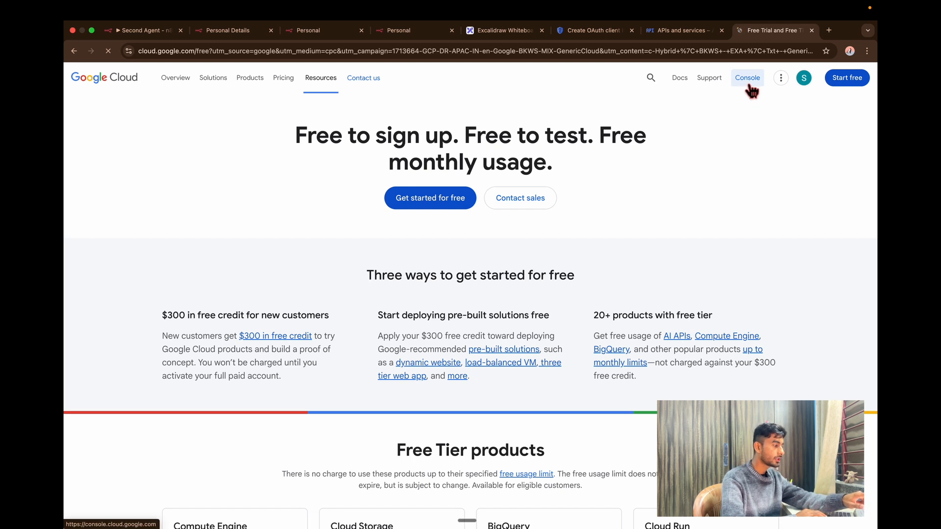
# Create a new Google Cloud project named Demo.
pyautogui.click(749, 78)
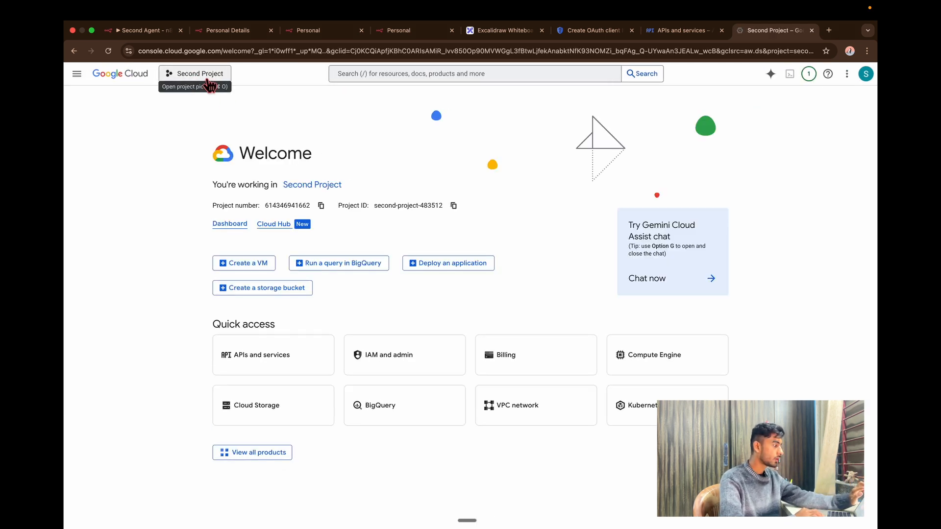
pyautogui.click(203, 80)
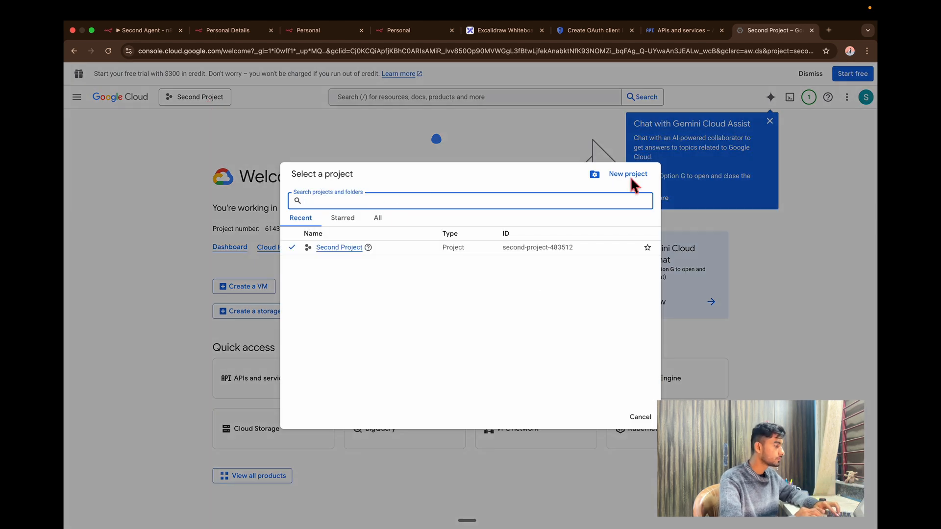
pyautogui.click(626, 177)
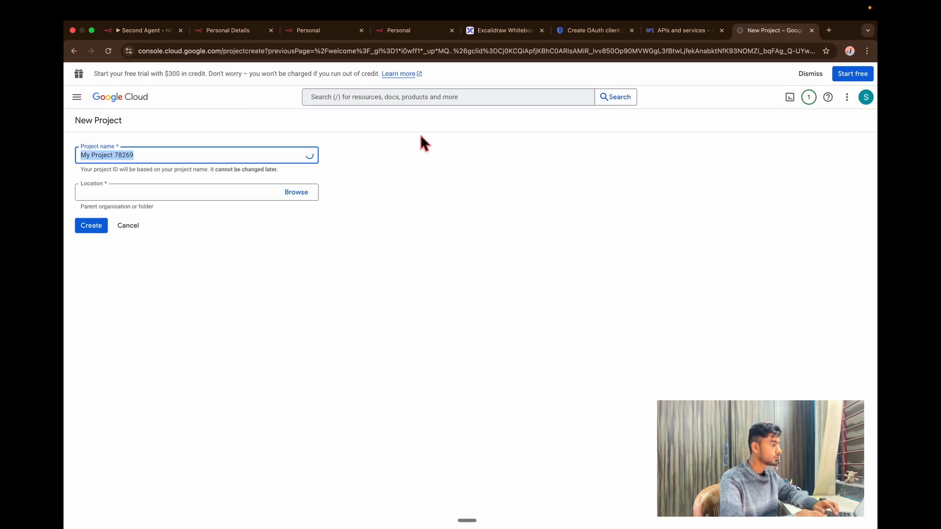
pyautogui.press('BackSpace')
pyautogui.write('D')
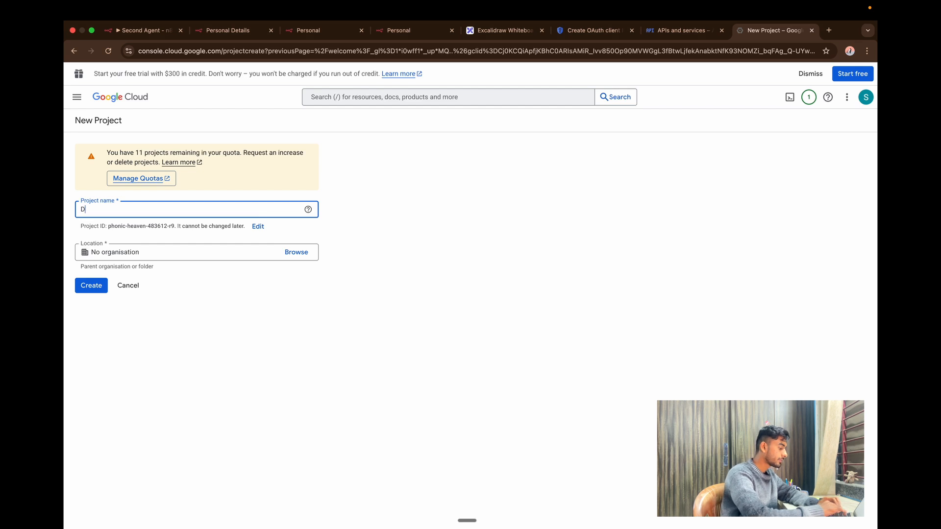
pyautogui.write('emo')
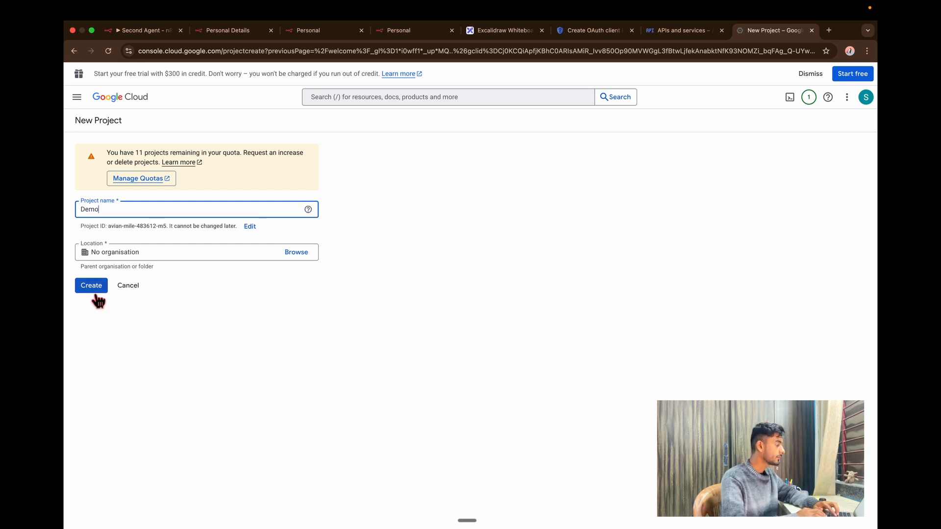
pyautogui.click(92, 287)
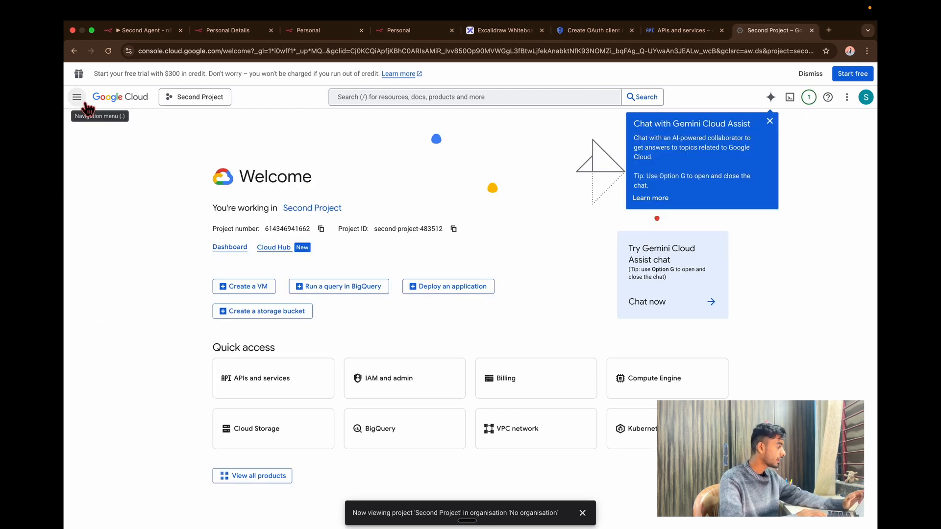
# Go to the OAuth consent screen under APIs & Services and dismiss the Gemini popup.
pyautogui.click(86, 103)
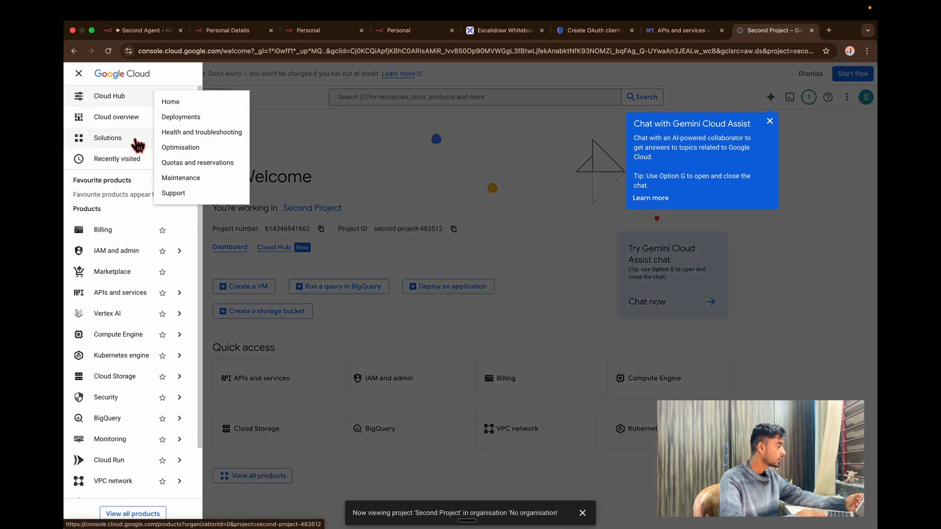
pyautogui.moveTo(138, 165)
pyautogui.click(267, 175)
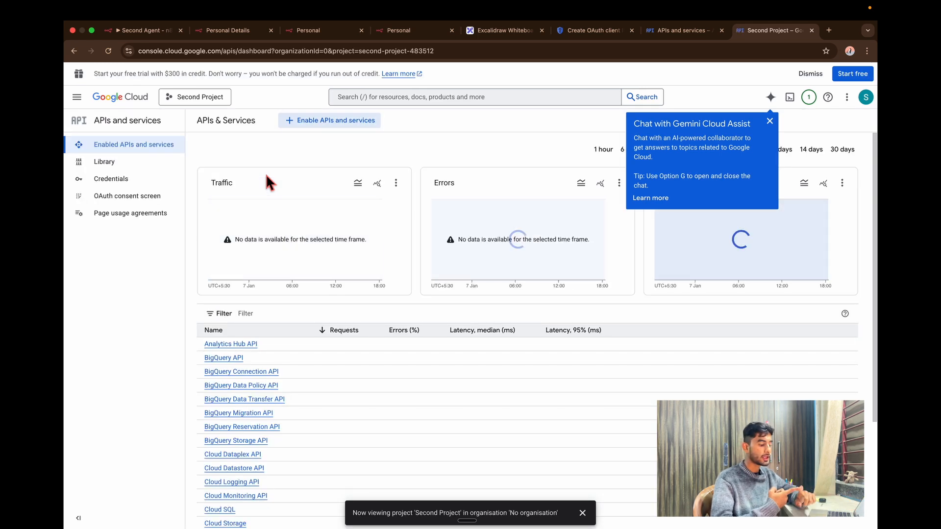
pyautogui.click(114, 203)
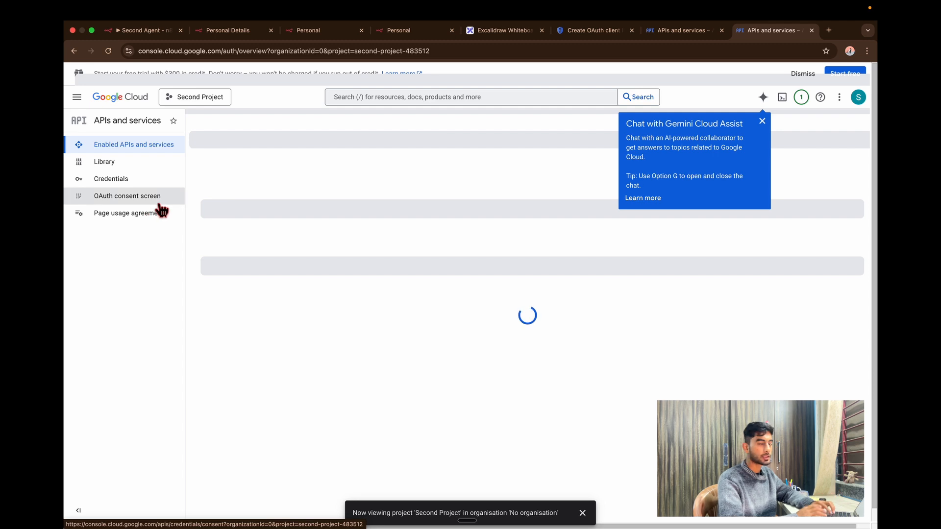
pyautogui.click(762, 122)
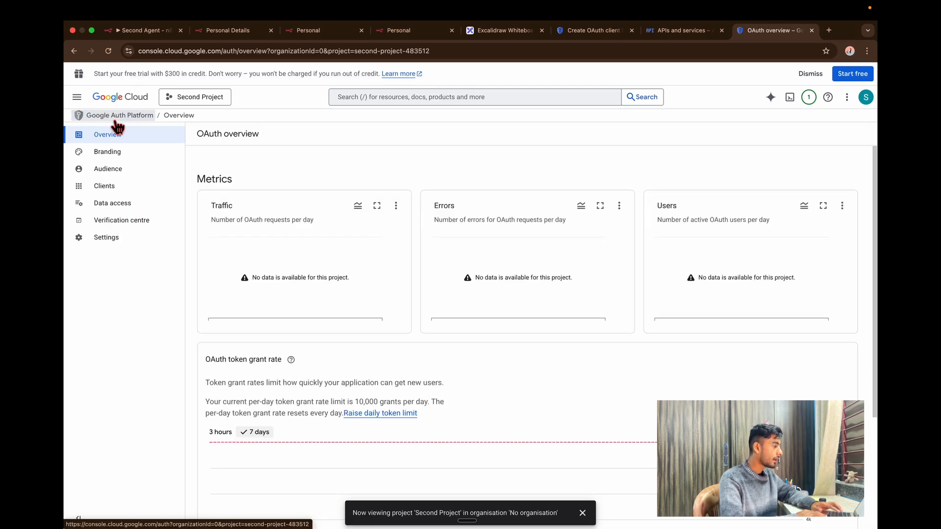
# Check the Audience test-user panel, then start creating a new OAuth client under Clients.
pyautogui.click(146, 176)
pyautogui.scroll(-1, 255, 378)
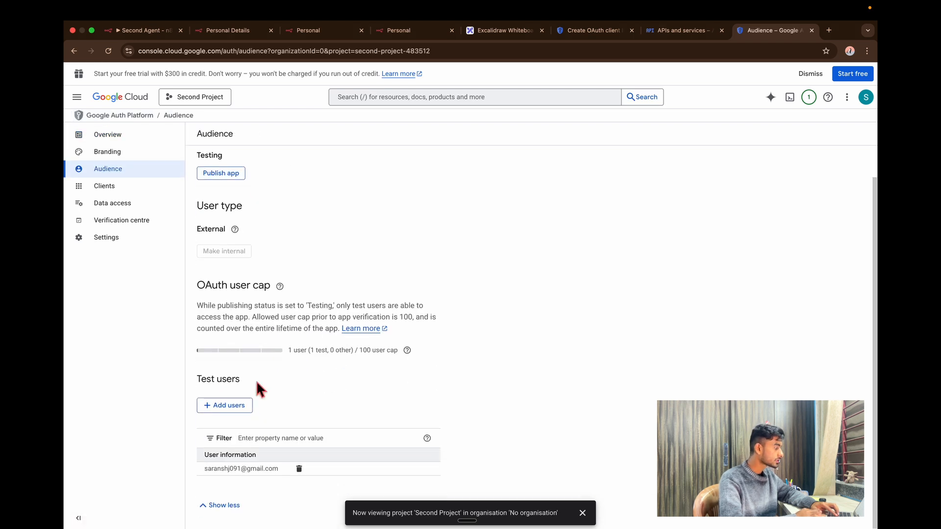
pyautogui.click(236, 412)
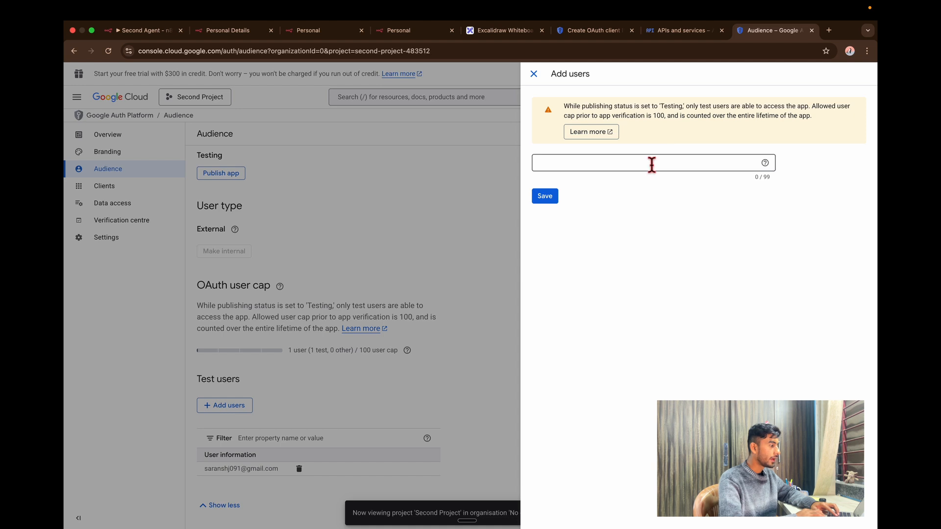
pyautogui.click(651, 164)
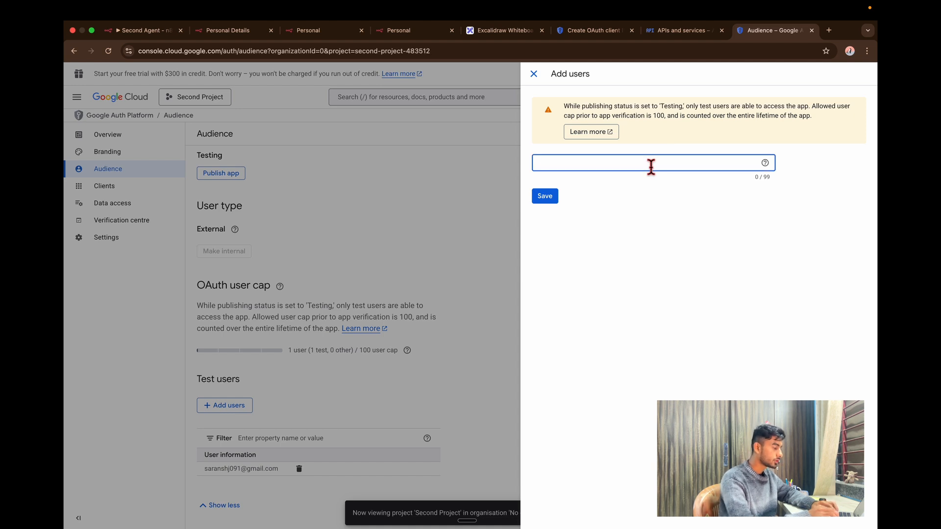
pyautogui.click(157, 189)
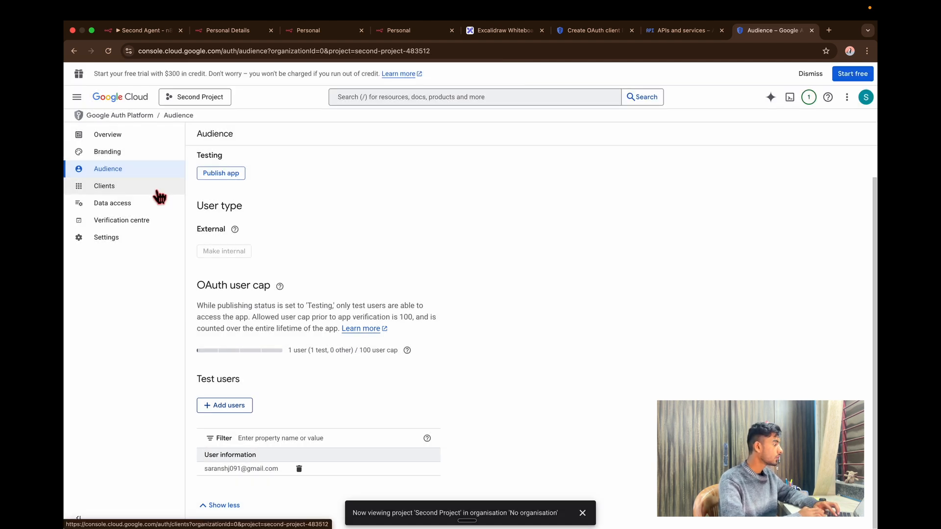
pyautogui.click(159, 196)
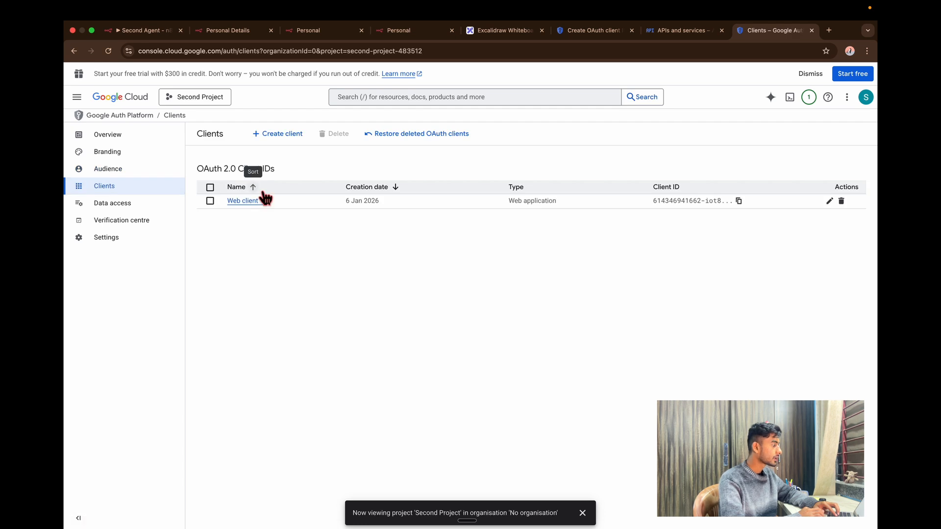
pyautogui.click(275, 141)
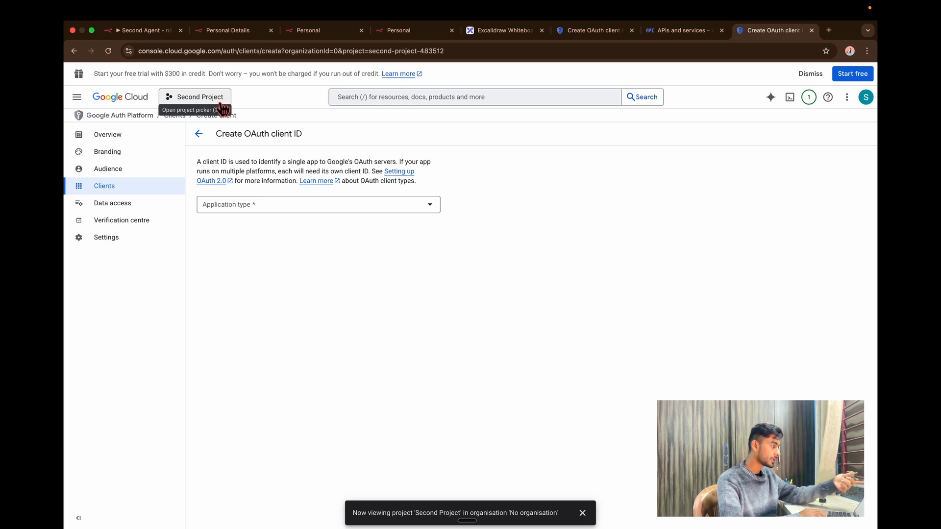
# Switch the console to the Demo project and open its OAuth consent screen.
pyautogui.click(104, 101)
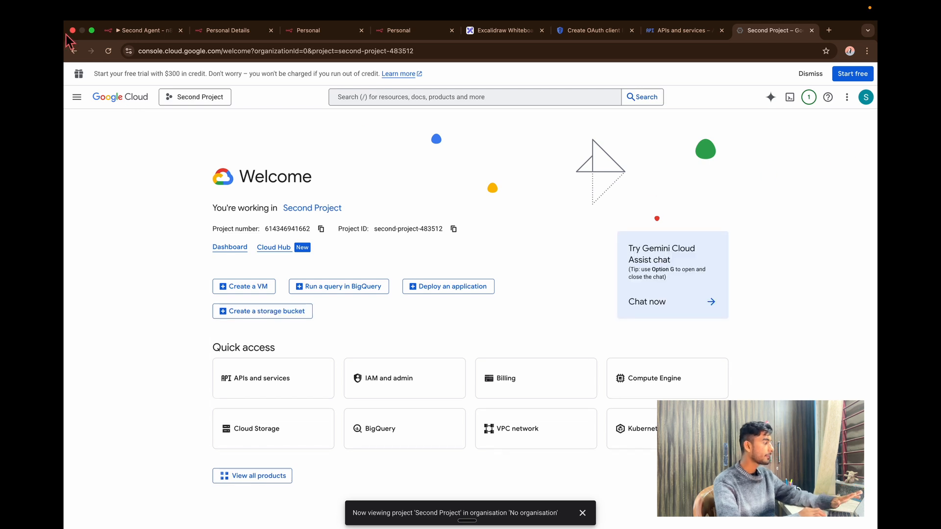
pyautogui.click(189, 96)
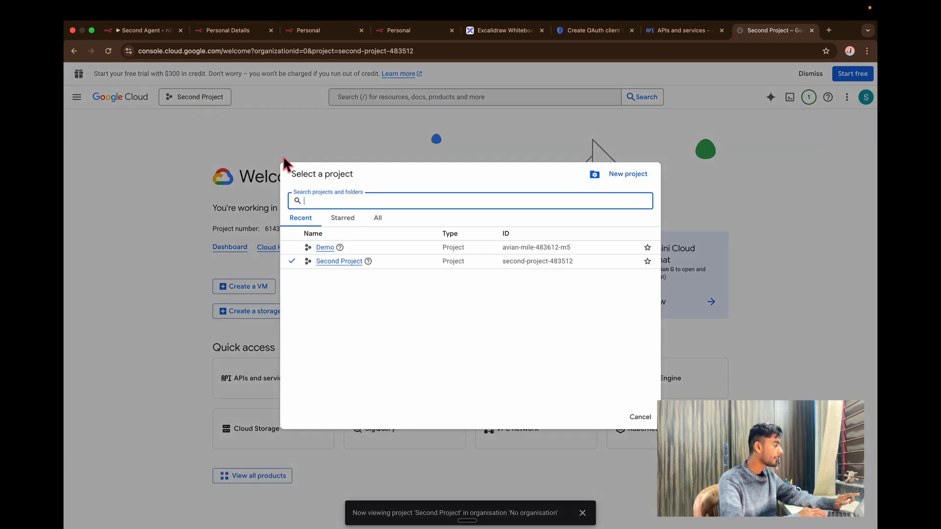
pyautogui.click(327, 249)
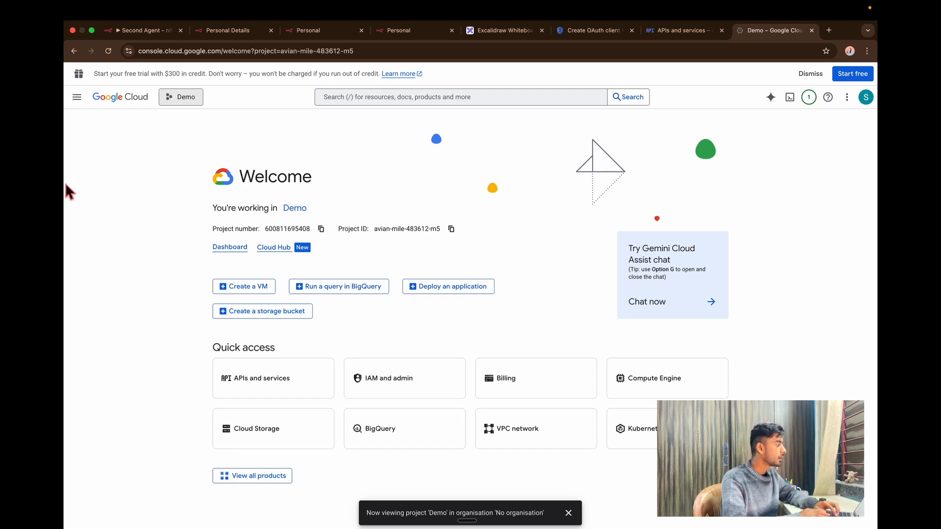
pyautogui.click(77, 96)
pyautogui.moveTo(152, 161)
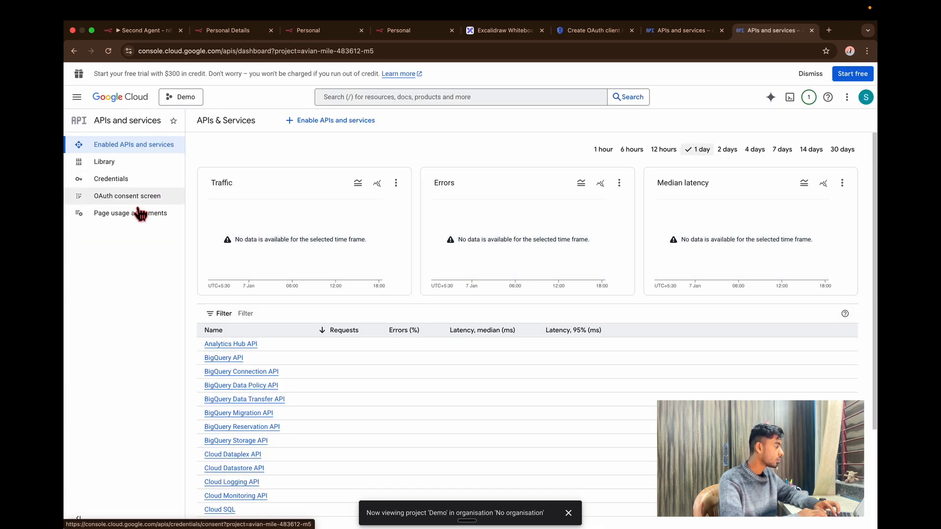
pyautogui.click(139, 203)
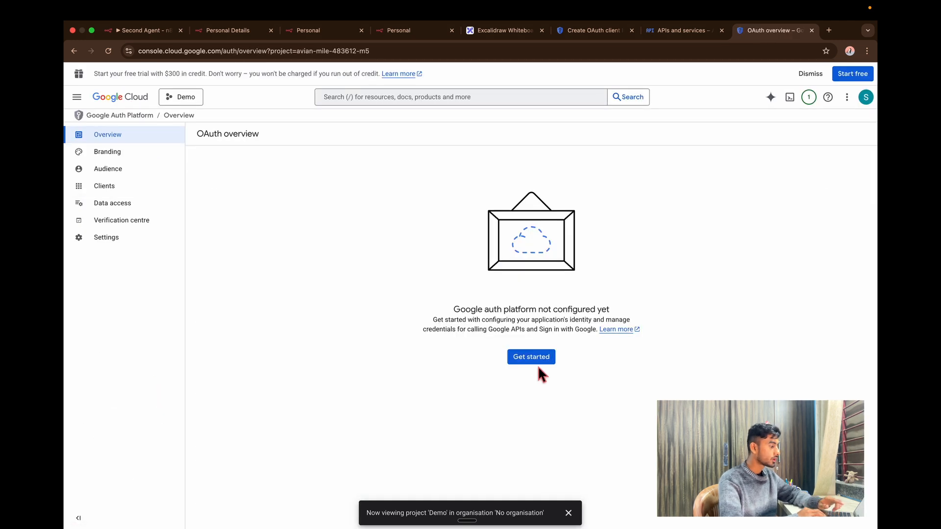
# Enter app name Demo and pick the account's e-mail as user support e-mail.
pyautogui.click(537, 362)
pyautogui.click(247, 202)
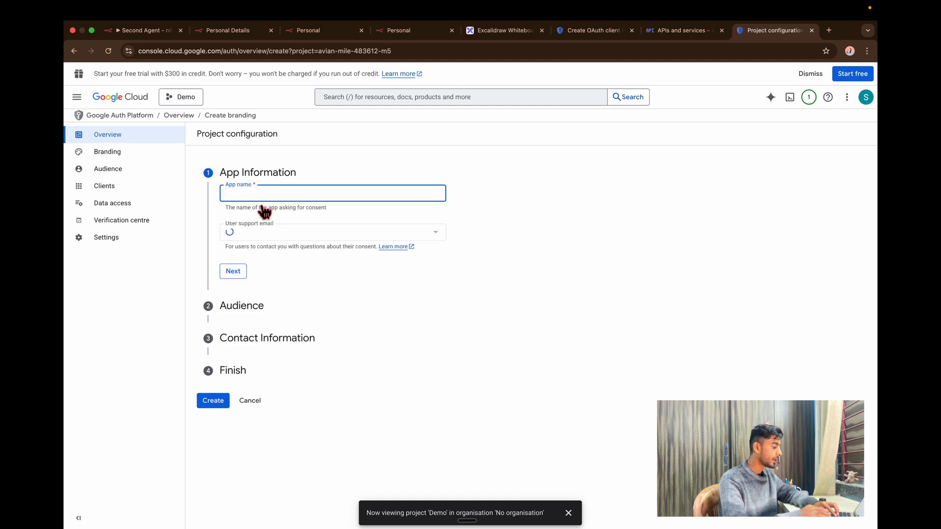
pyautogui.write('Demo')
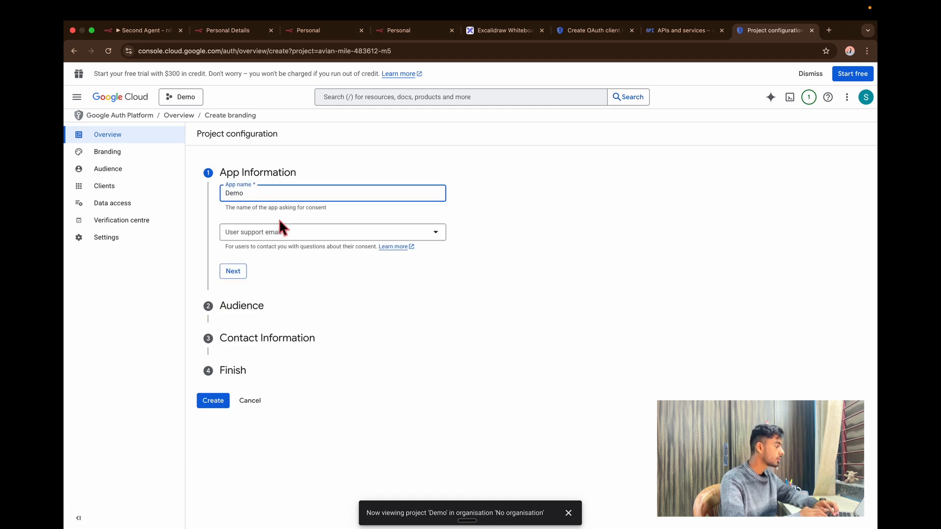
pyautogui.click(281, 230)
pyautogui.click(318, 238)
pyautogui.click(239, 273)
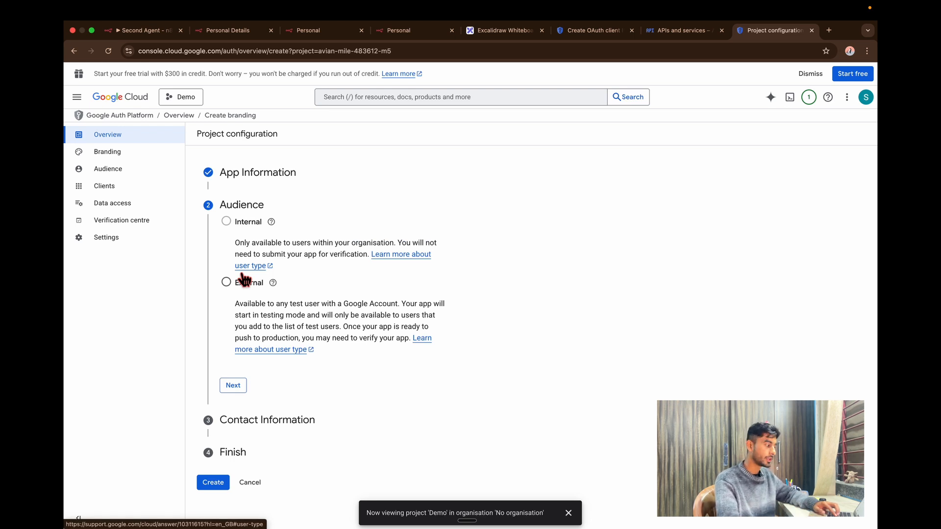
# Choose an External audience, paste the contact e-mail, agree to the policy, and create the configuration.
pyautogui.click(243, 280)
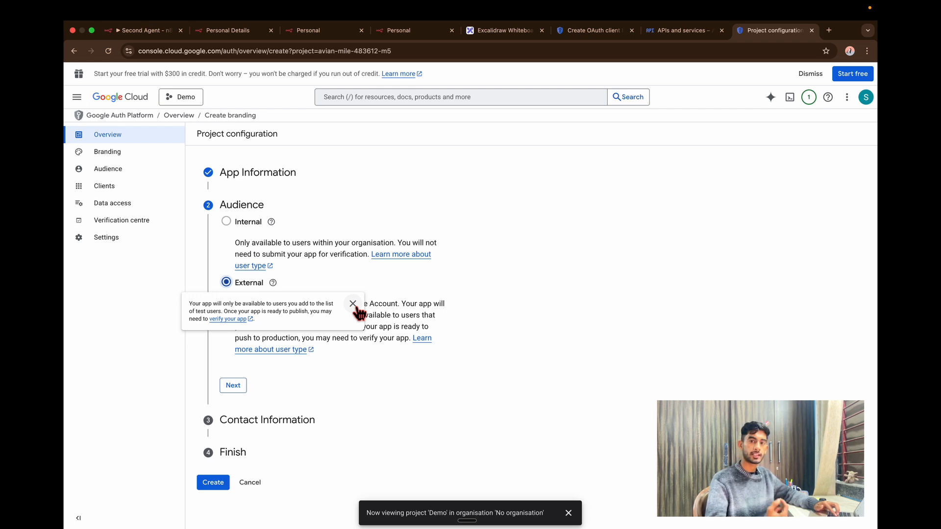
pyautogui.click(233, 385)
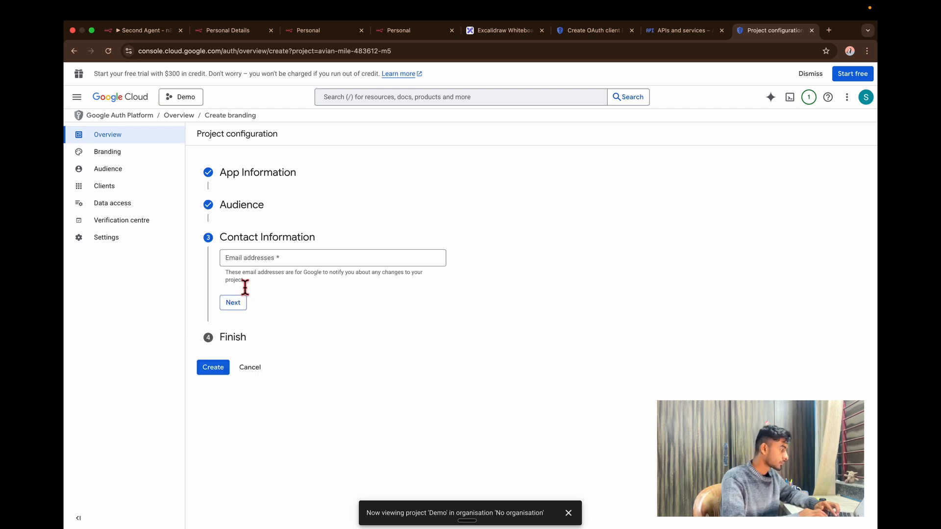
pyautogui.click(266, 263)
pyautogui.press('super+v')
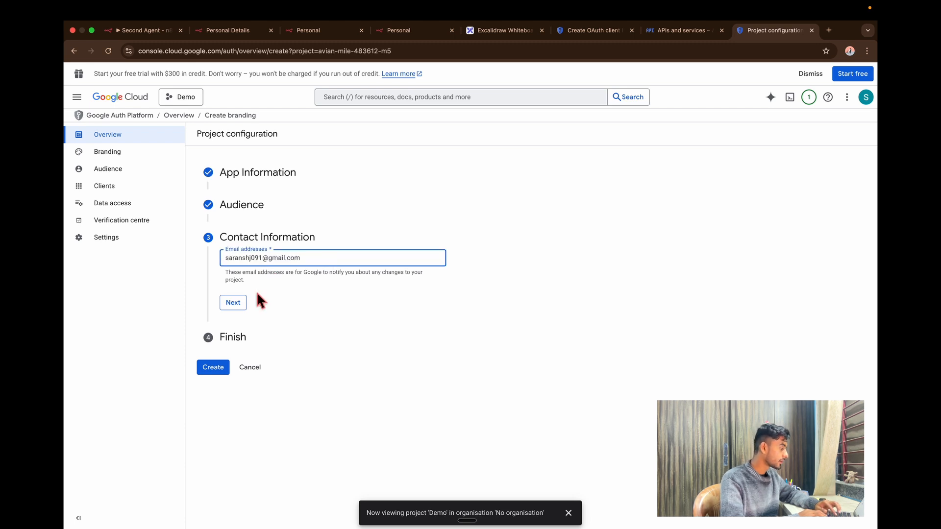
pyautogui.click(233, 303)
pyautogui.click(227, 286)
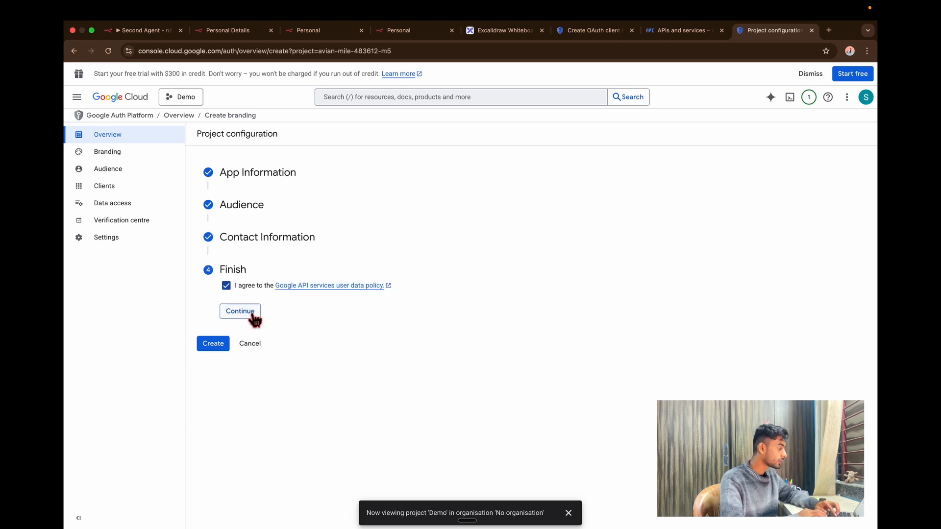
pyautogui.click(246, 312)
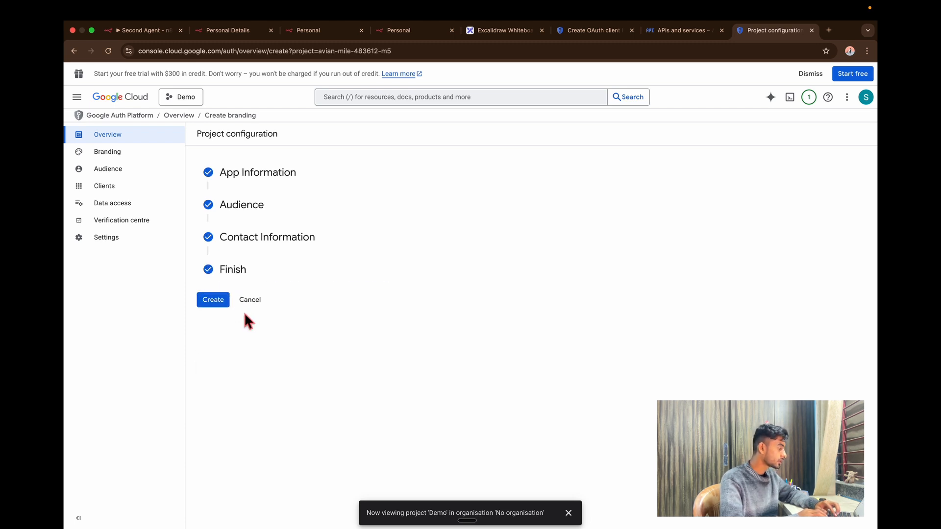
pyautogui.click(212, 297)
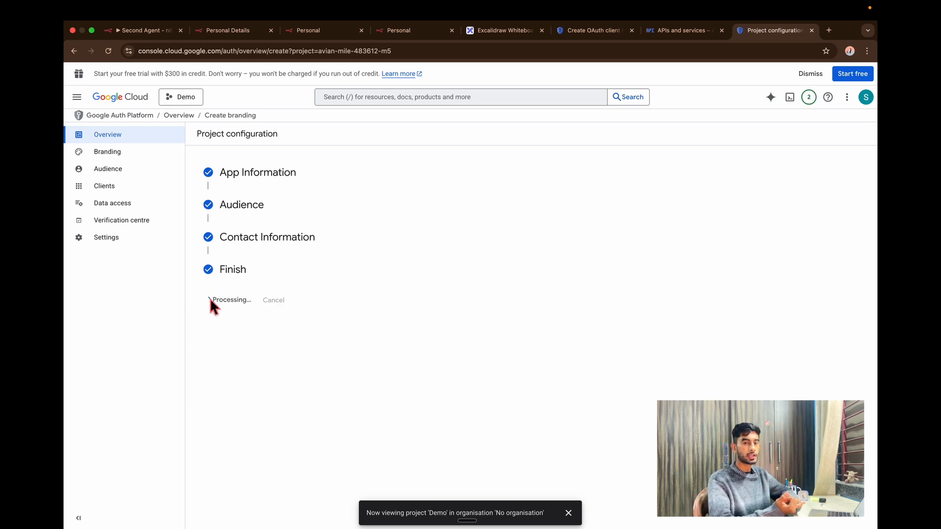
pyautogui.click(133, 176)
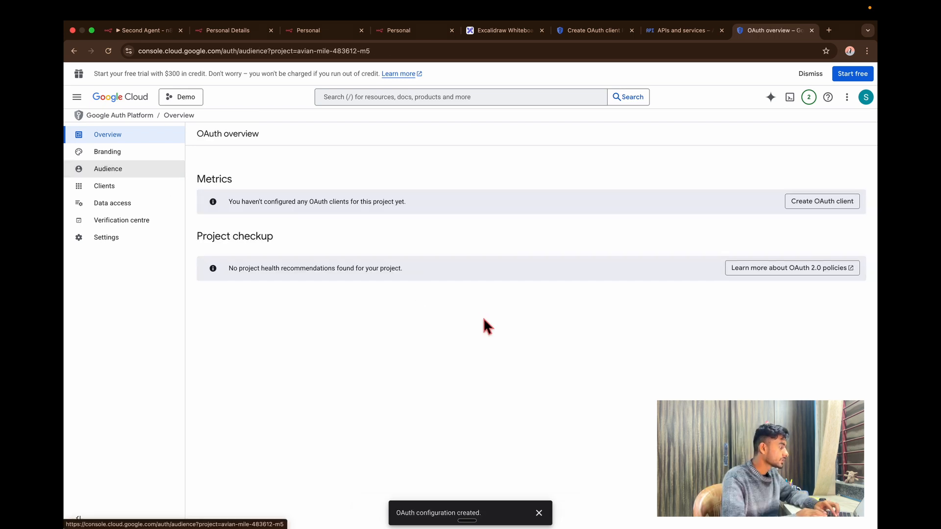
# Add the account's e-mail as a test user in Audience.
pyautogui.click(242, 407)
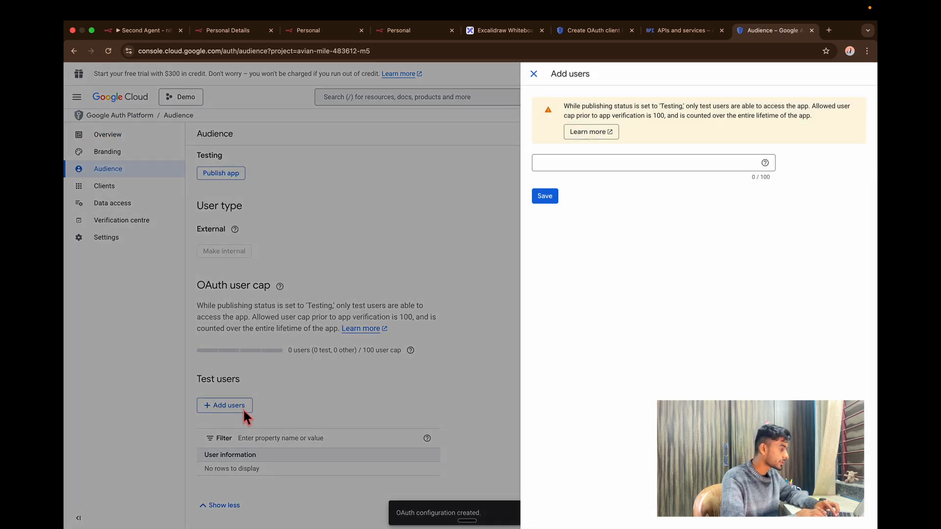
pyautogui.click(603, 170)
pyautogui.press('super+v')
pyautogui.click(546, 204)
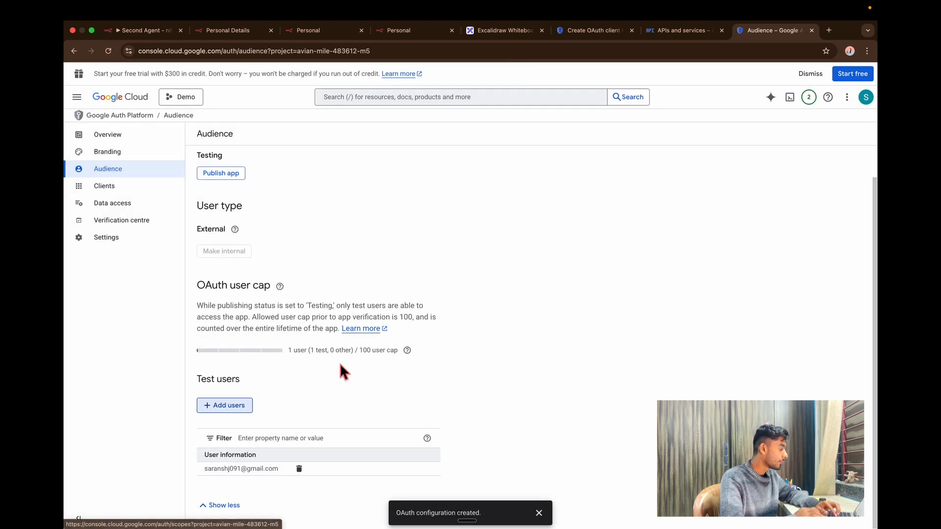
# Start a Web application client named Web client 1 with an empty redirect URI entry.
pyautogui.click(120, 187)
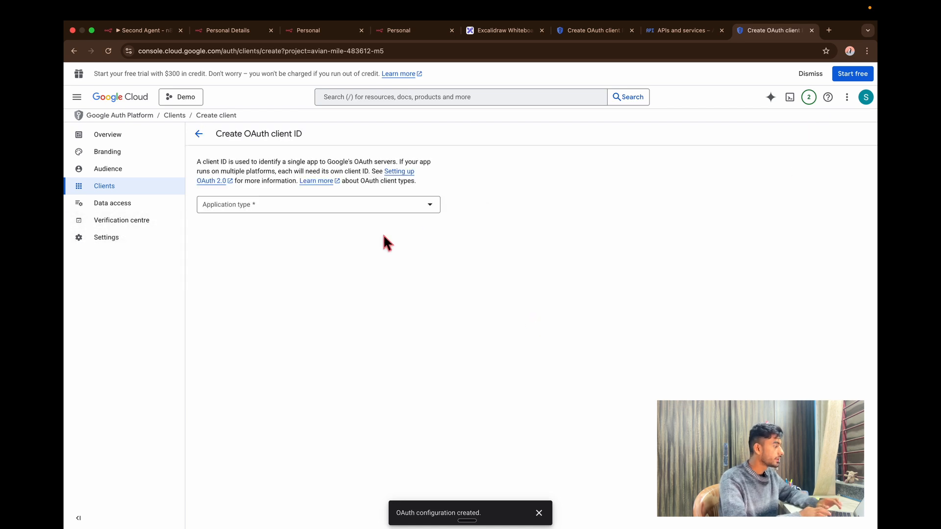
pyautogui.click(379, 206)
pyautogui.click(343, 211)
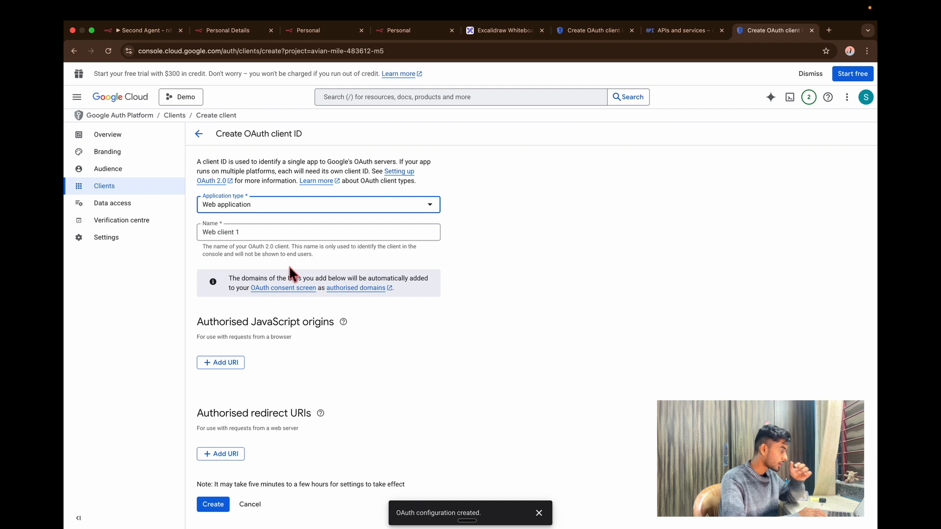
pyautogui.click(300, 236)
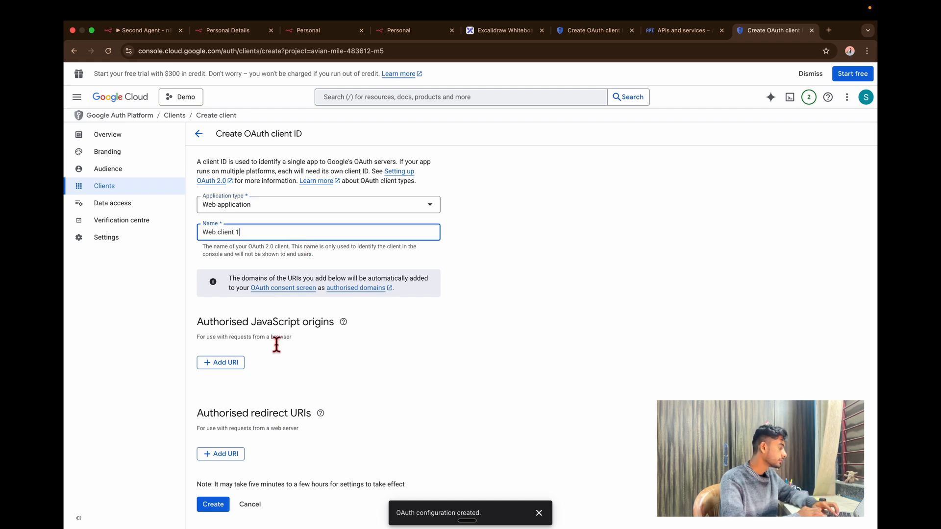
pyautogui.click(238, 458)
pyautogui.click(144, 31)
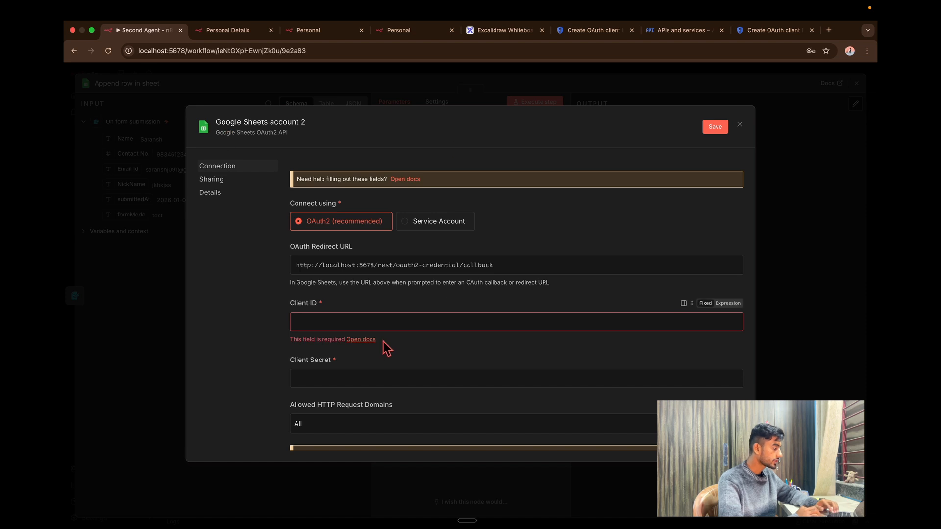
# Paste n8n's OAuth redirect URL as the client's authorised redirect URI.
pyautogui.click(522, 269)
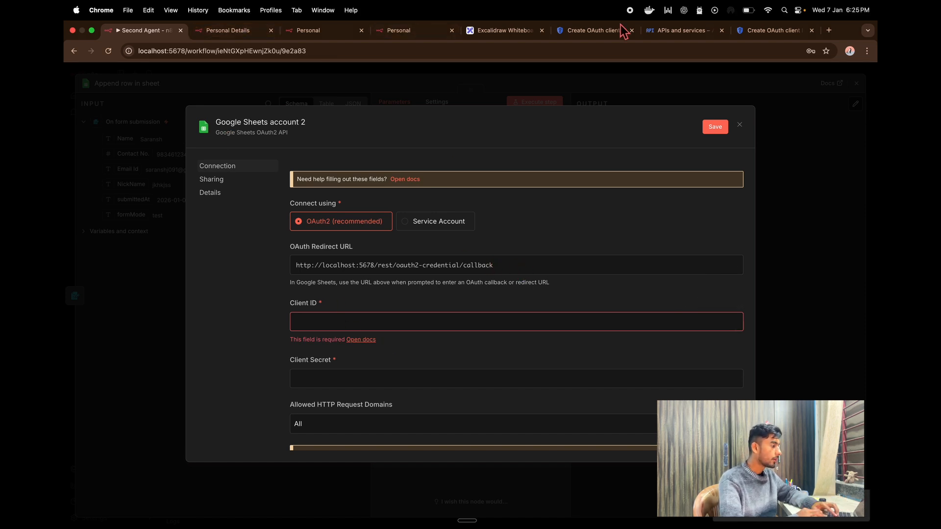
pyautogui.click(793, 36)
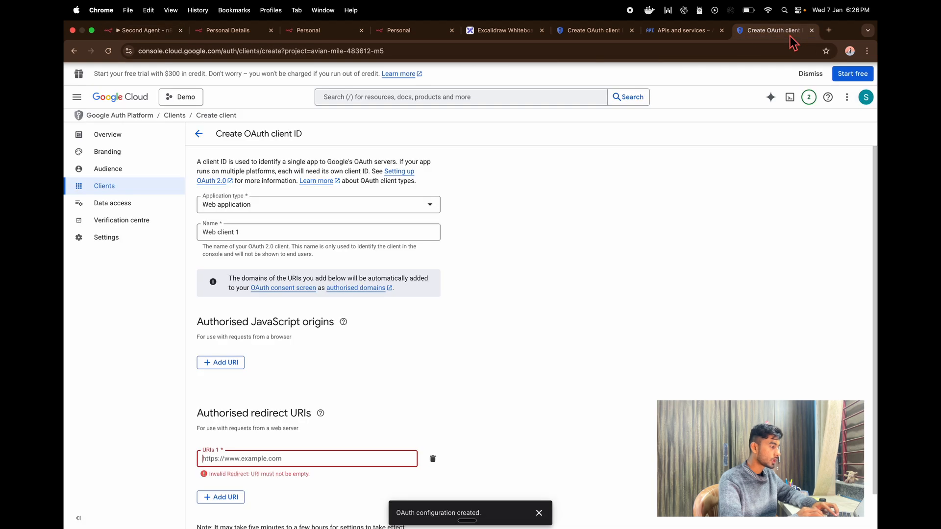
pyautogui.click(300, 463)
pyautogui.write('http://localhost:5678/rest/oauth2-credential/callback')
# Create the Web client 1 OAuth client and copy its client ID.
pyautogui.scroll(-1, 297, 462)
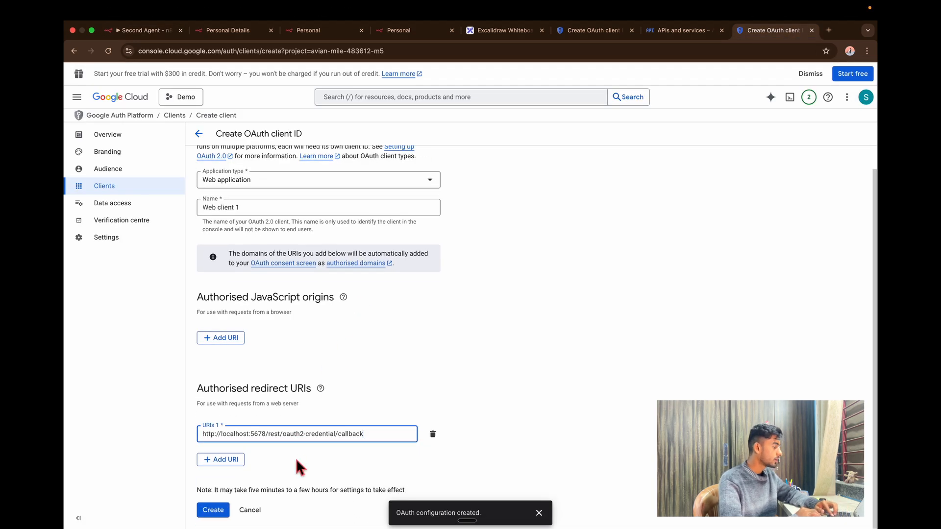
pyautogui.click(228, 515)
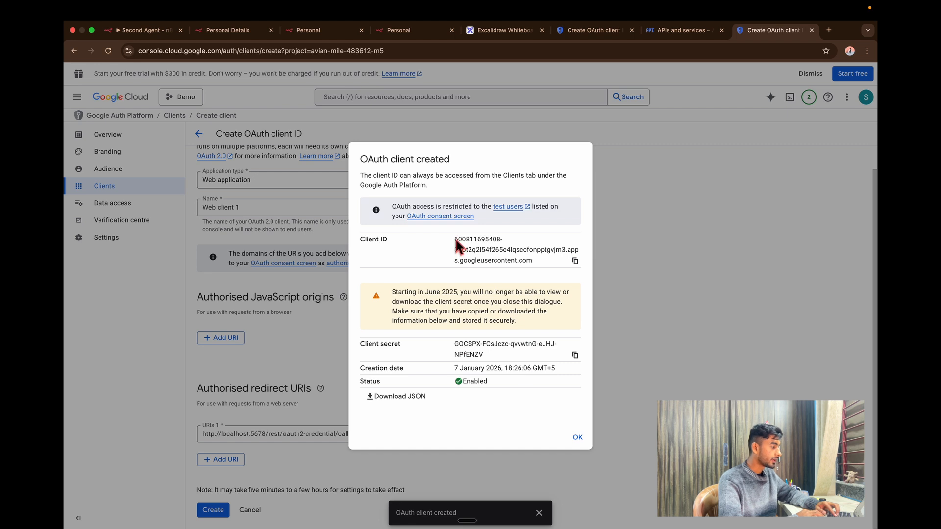
pyautogui.click(575, 260)
pyautogui.click(162, 35)
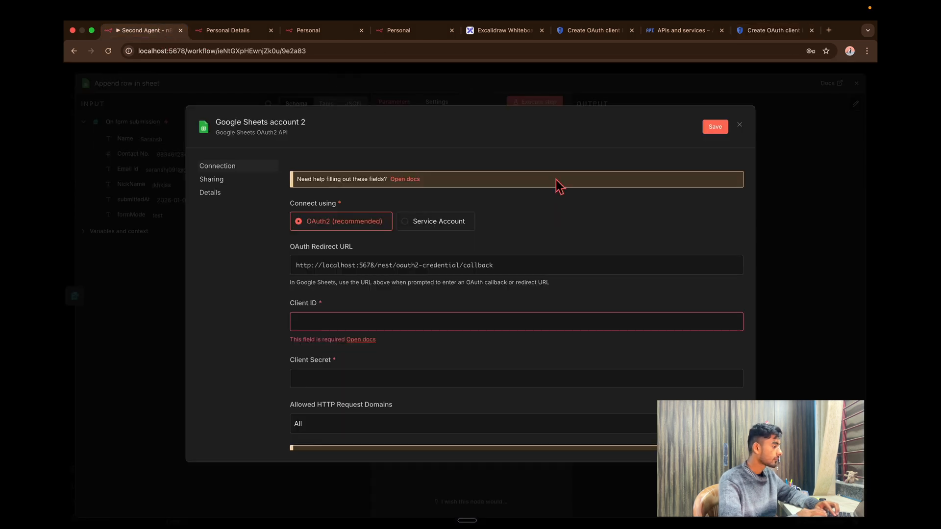
# Paste the OAuth client ID and client secret into the credential and save it.
pyautogui.click(361, 324)
pyautogui.press('super+v')
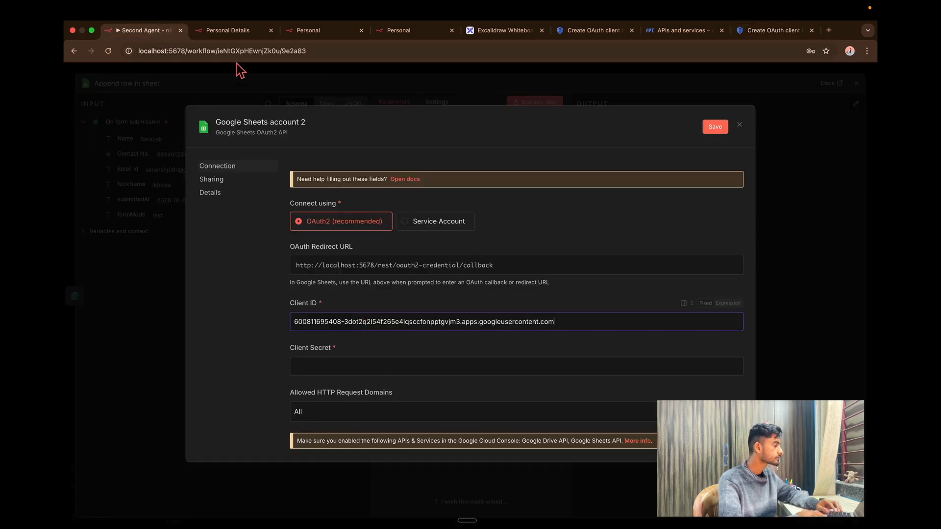
pyautogui.click(775, 30)
pyautogui.click(144, 31)
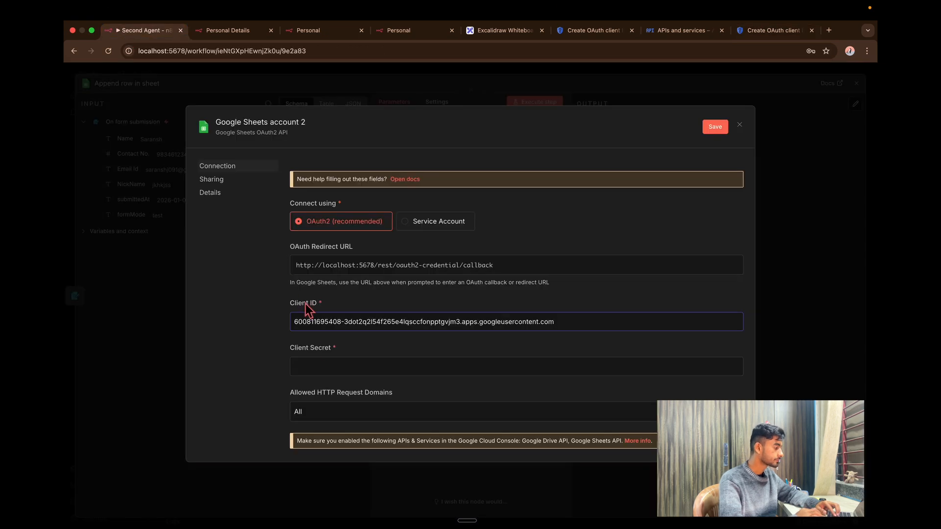
pyautogui.click(329, 368)
pyautogui.press('super+v')
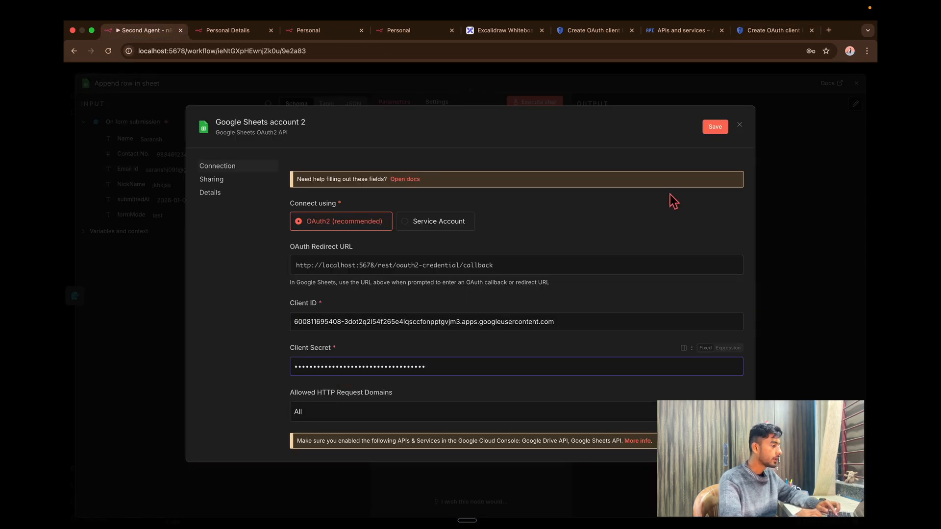
pyautogui.click(715, 127)
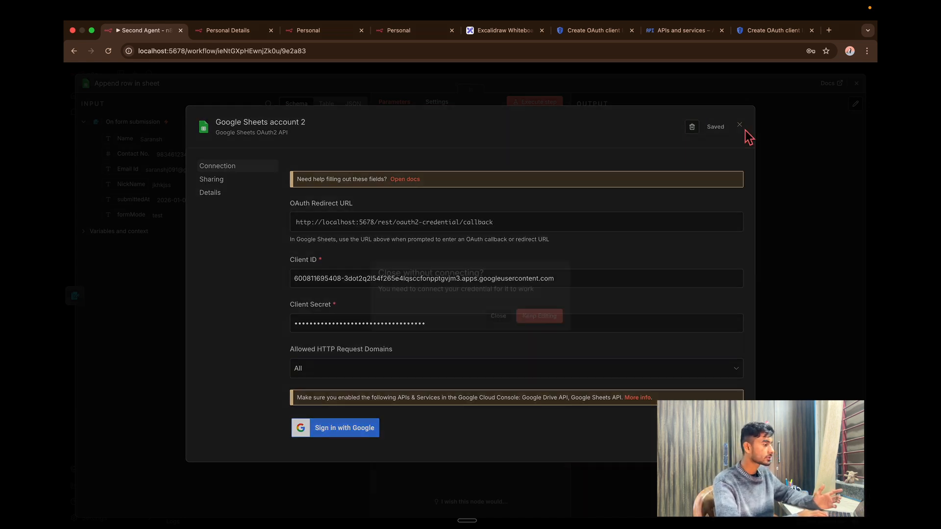
# Reopen the credential, rename it Demo, and start Sign in with Google.
pyautogui.click(741, 125)
pyautogui.click(505, 317)
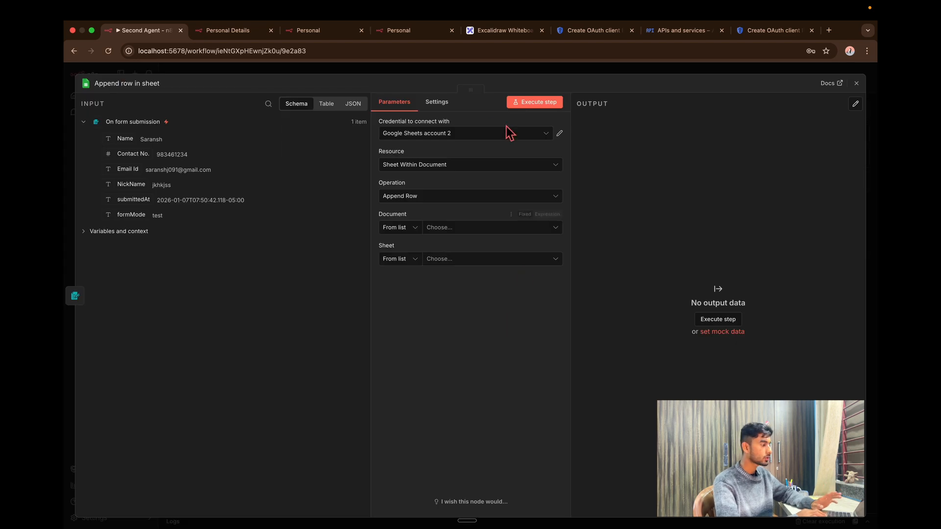
pyautogui.click(561, 134)
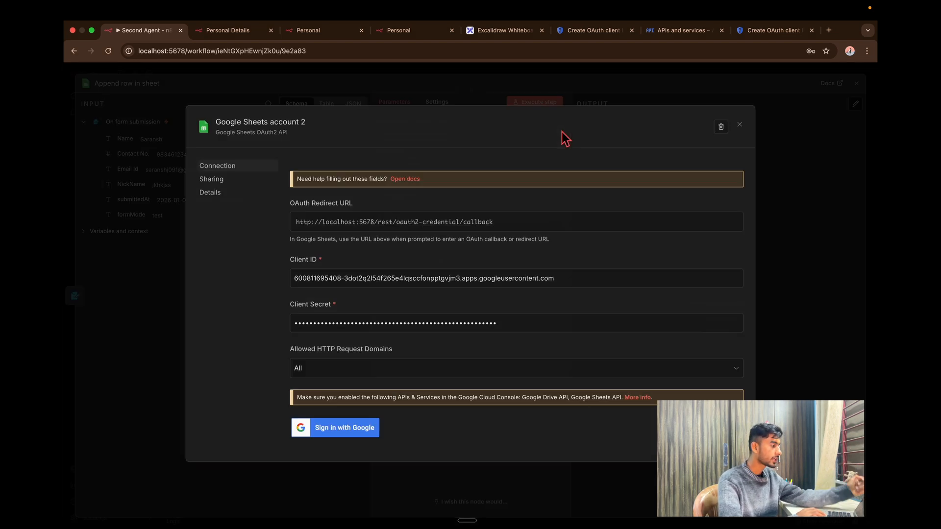
pyautogui.click(302, 130)
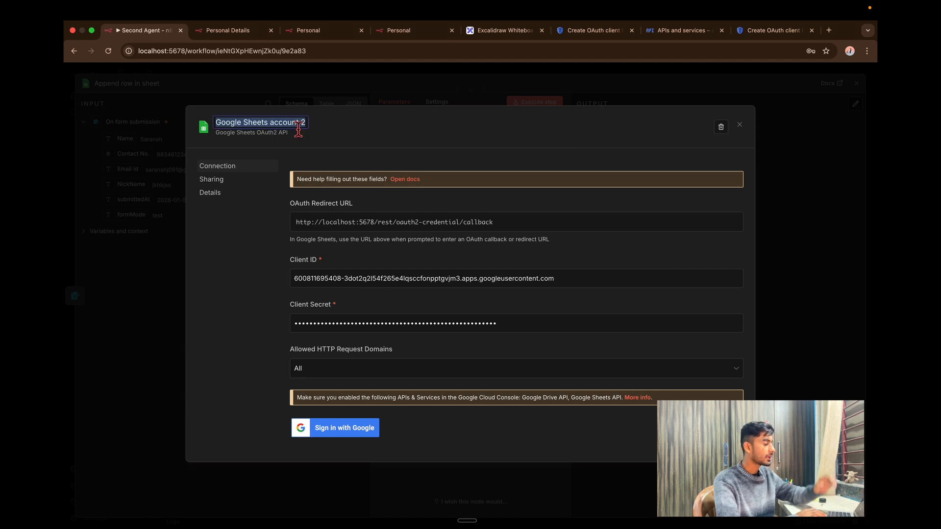
pyautogui.press('BackSpace')
pyautogui.write('Demo')
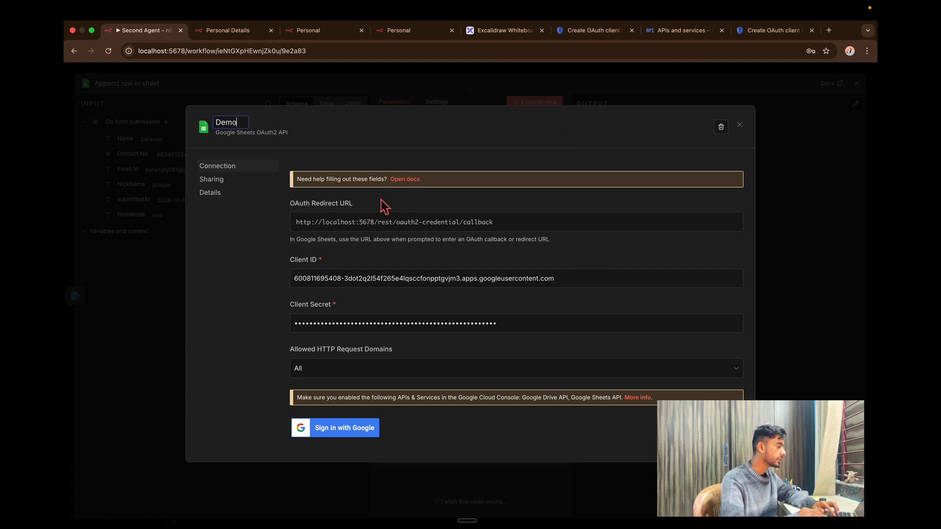
pyautogui.click(343, 427)
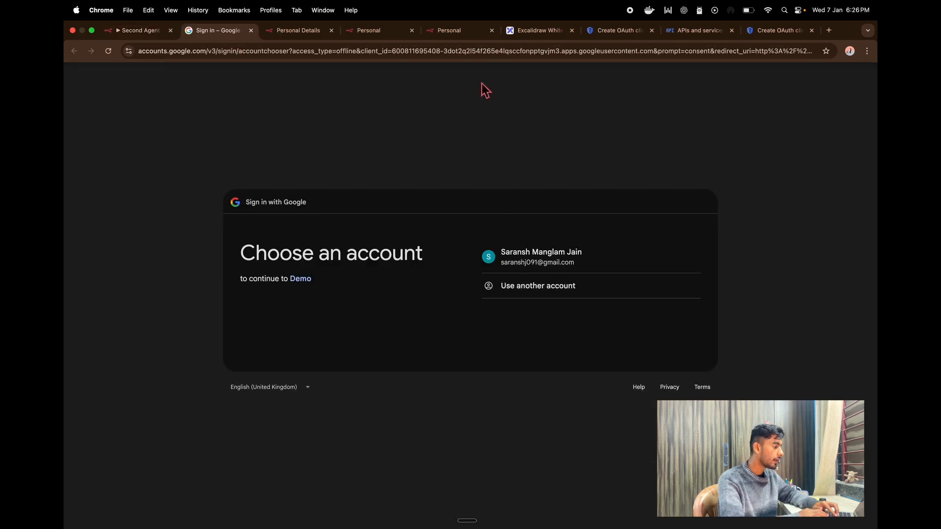
# Sign in with the Google account, pass the unverified-app warning, and grant all Drive and Sheets permissions.
pyautogui.click(562, 267)
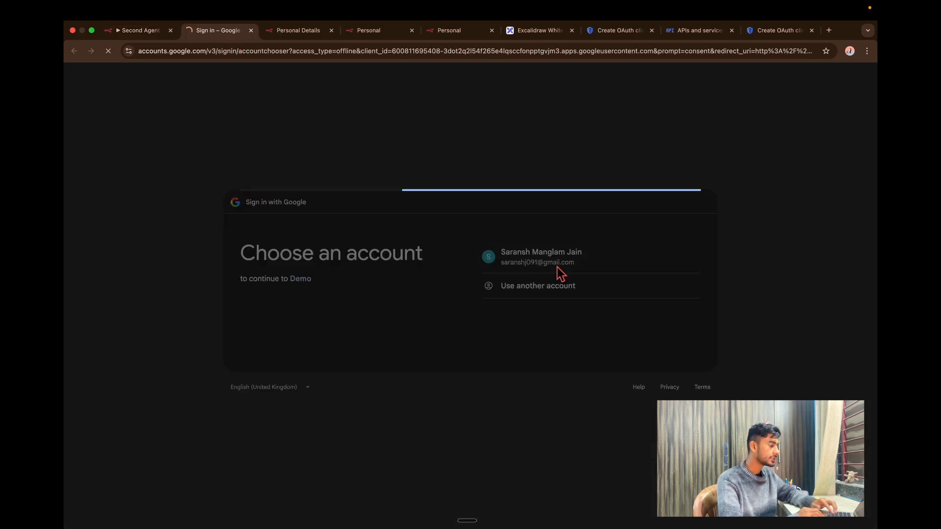
pyautogui.click(609, 350)
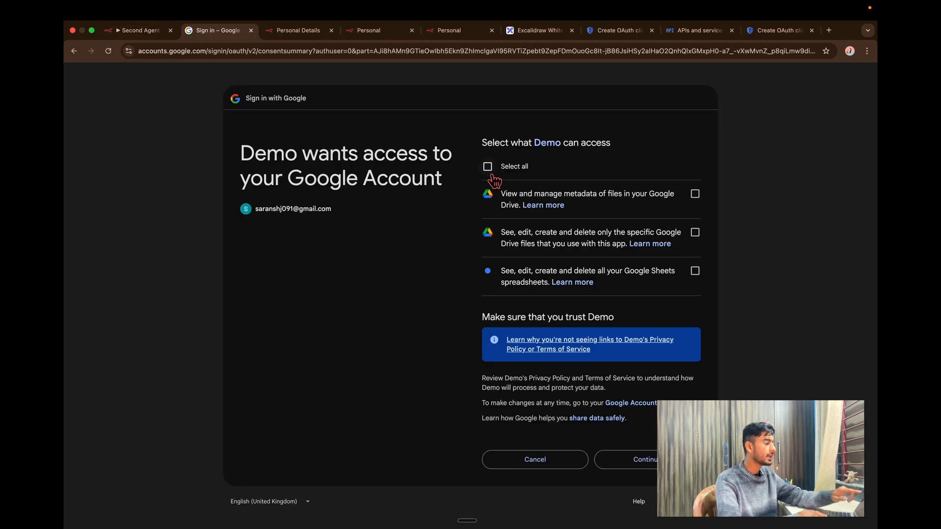
pyautogui.click(488, 168)
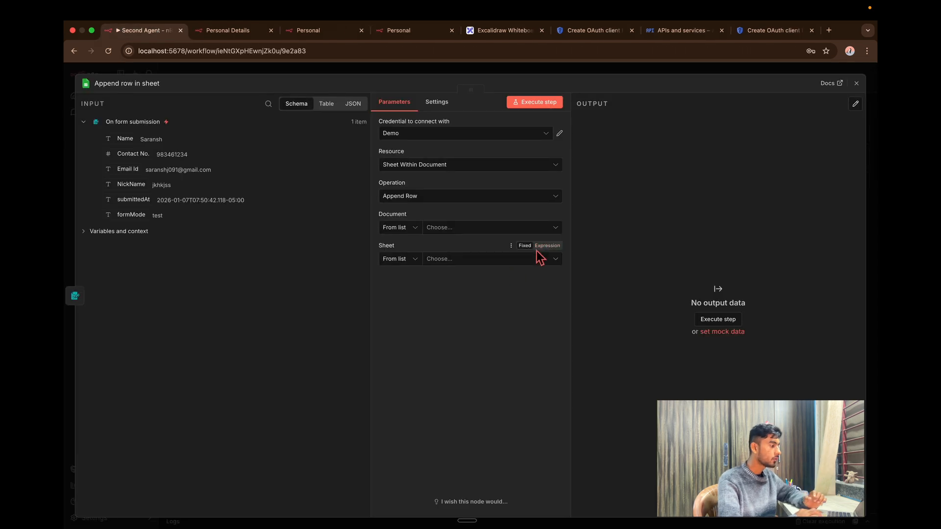
pyautogui.click(554, 232)
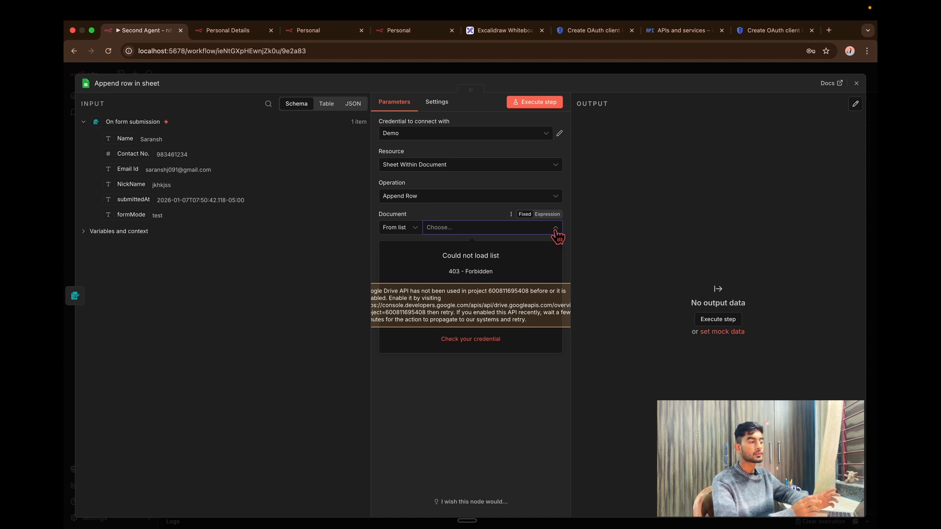
pyautogui.click(780, 30)
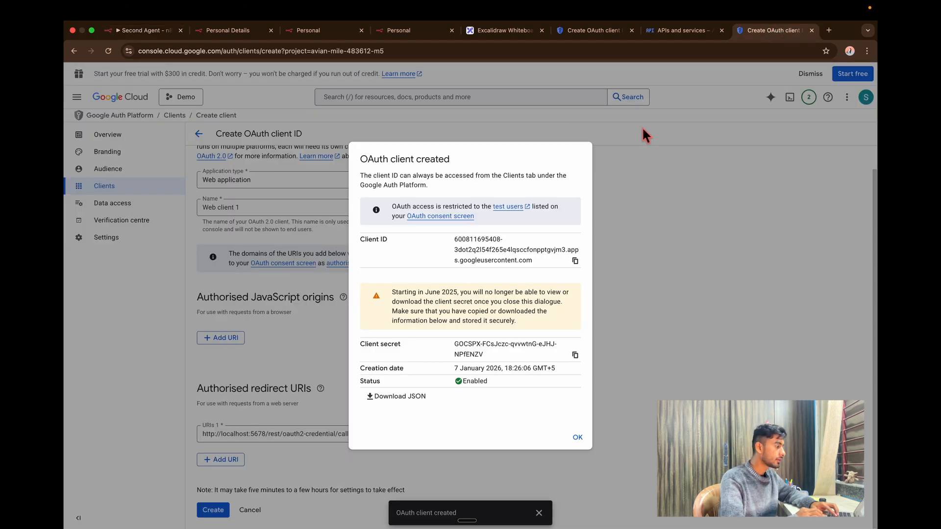
# Find the Google Sheets API via search and enable it.
pyautogui.click(578, 438)
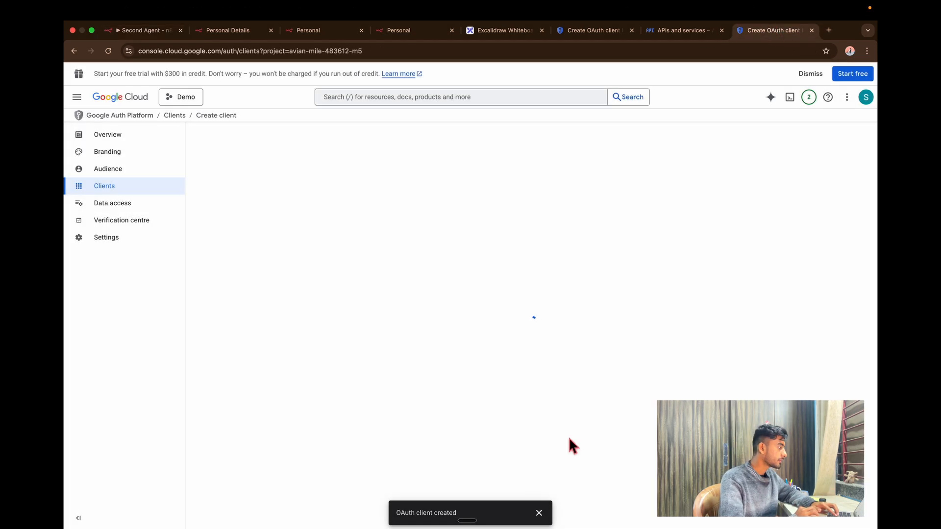
pyautogui.click(130, 98)
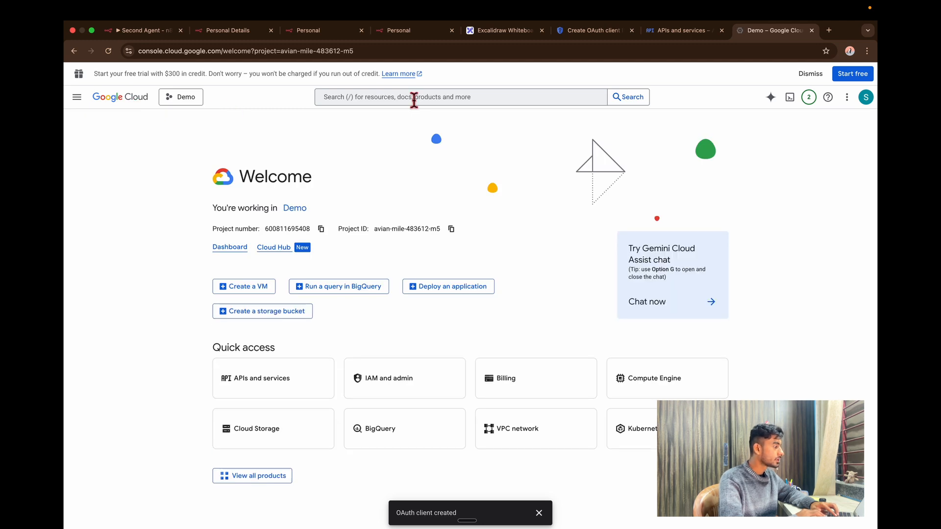
pyautogui.click(372, 103)
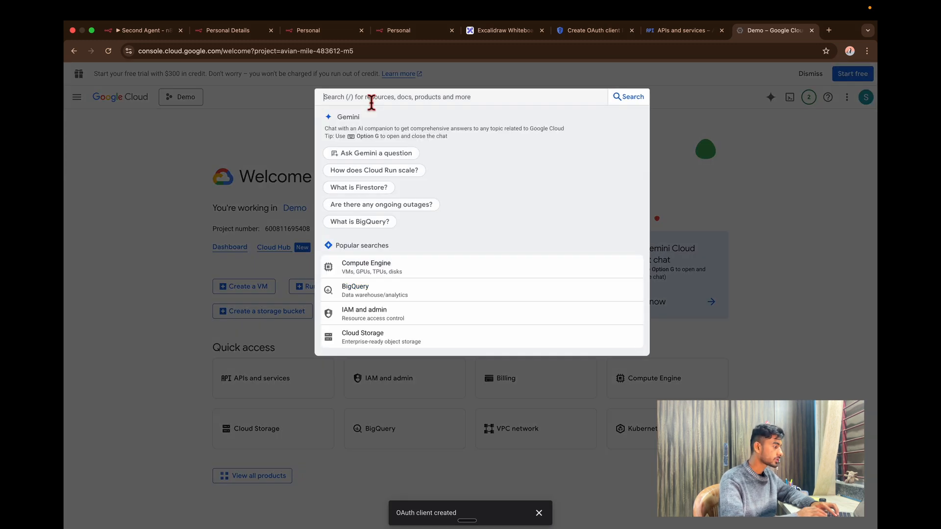
pyautogui.write('google sh')
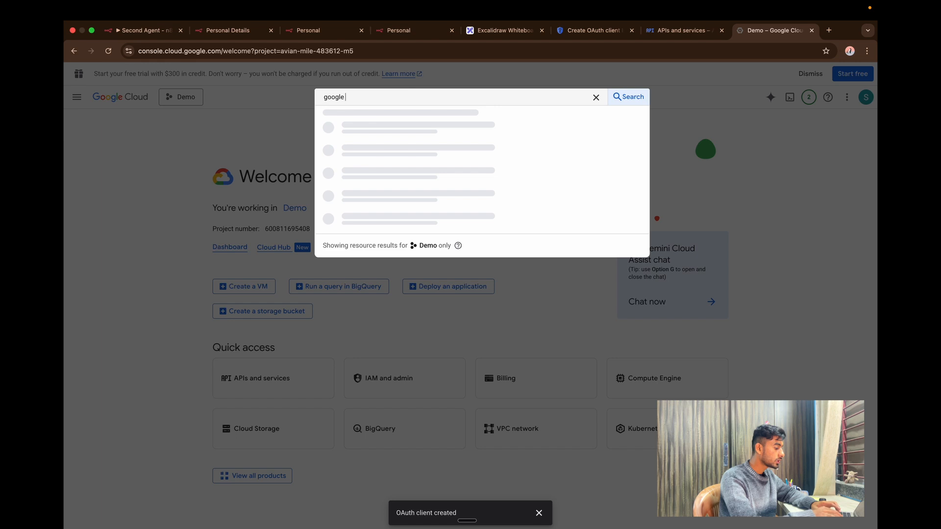
pyautogui.write('ee')
pyautogui.write('t')
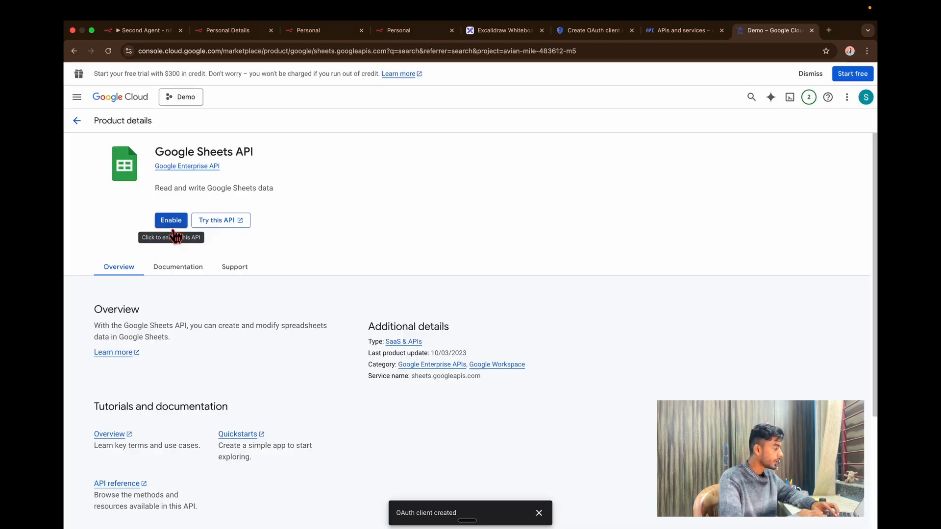
pyautogui.click(170, 224)
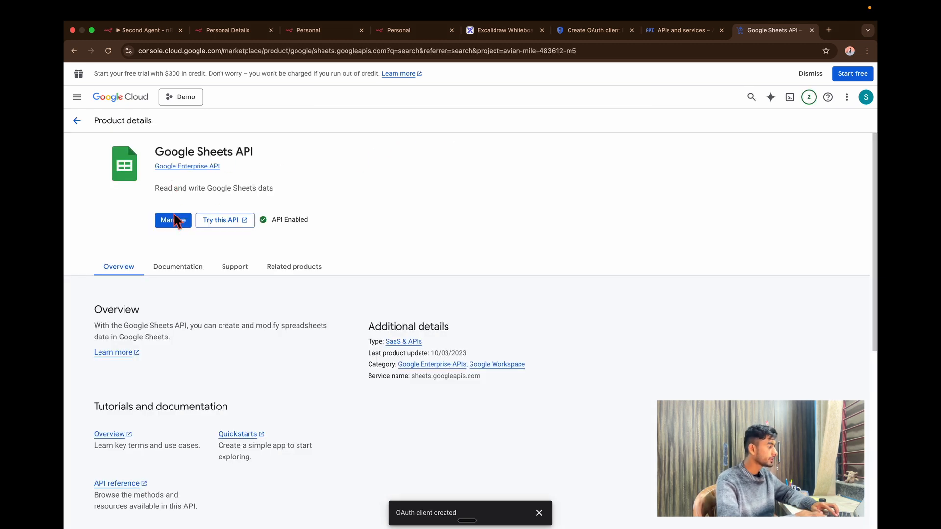
pyautogui.click(77, 121)
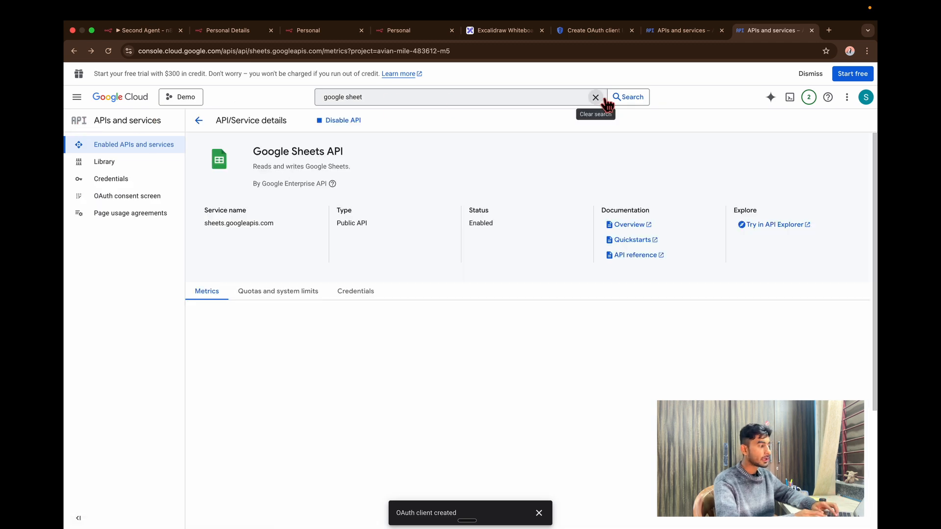
# Search for the Google Drive API and enable it.
pyautogui.click(596, 97)
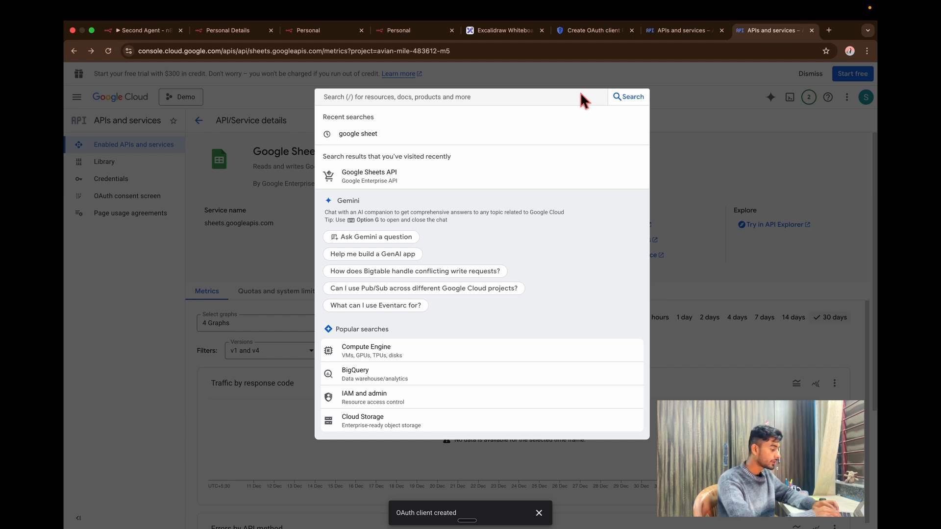
pyautogui.write('dri')
pyautogui.click(500, 138)
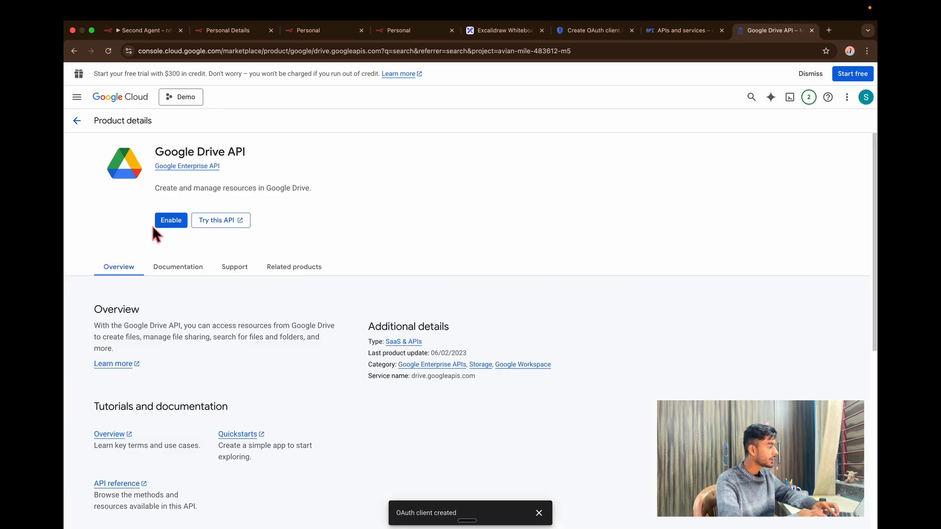
pyautogui.click(169, 221)
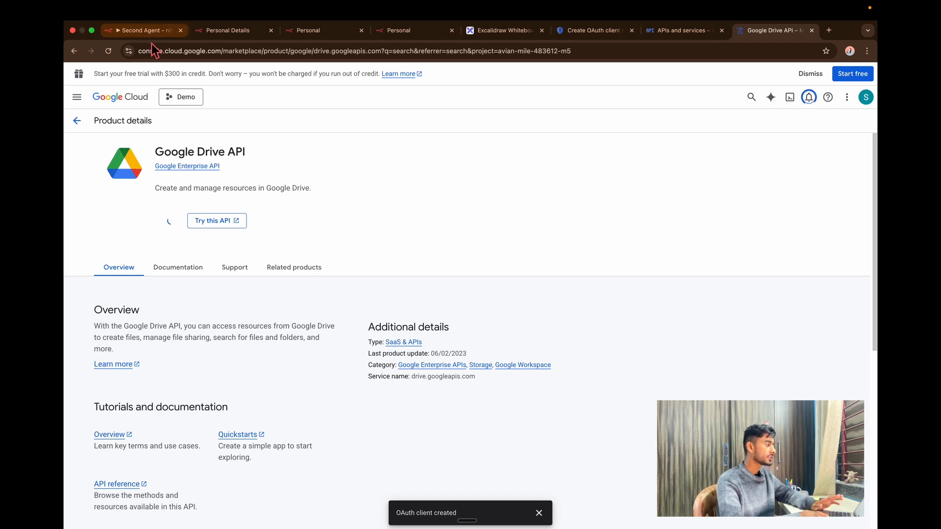
pyautogui.click(131, 31)
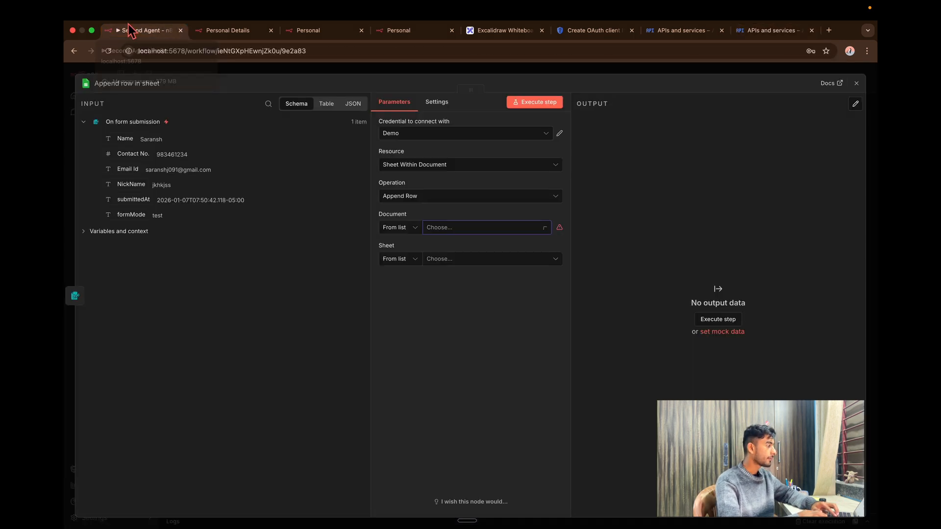
# Reopen the Append row in sheet node and confirm its Document list now loads spreadsheets.
pyautogui.click(869, 94)
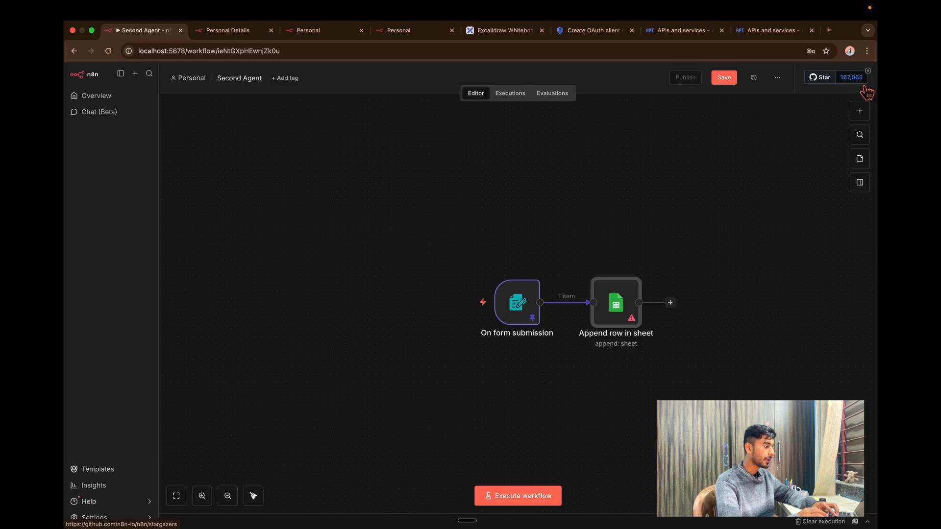
pyautogui.doubleClick(616, 322)
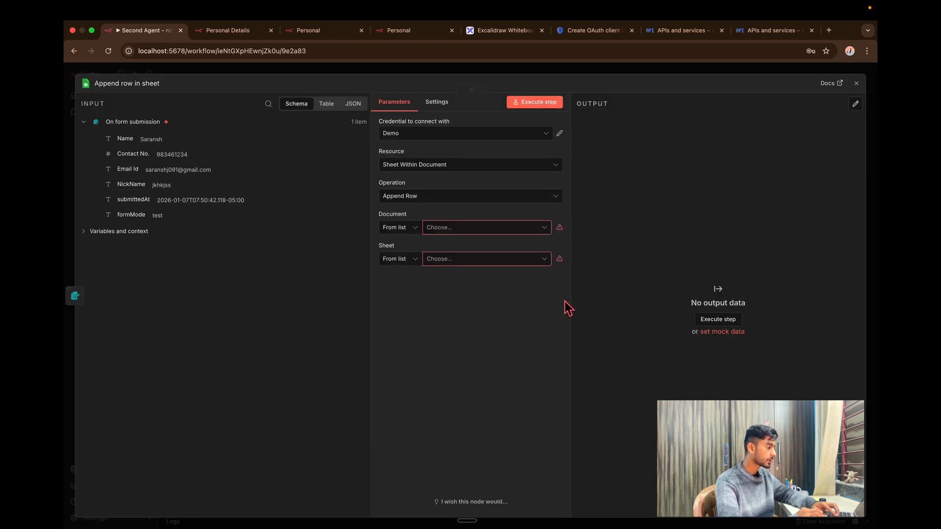
pyautogui.click(459, 235)
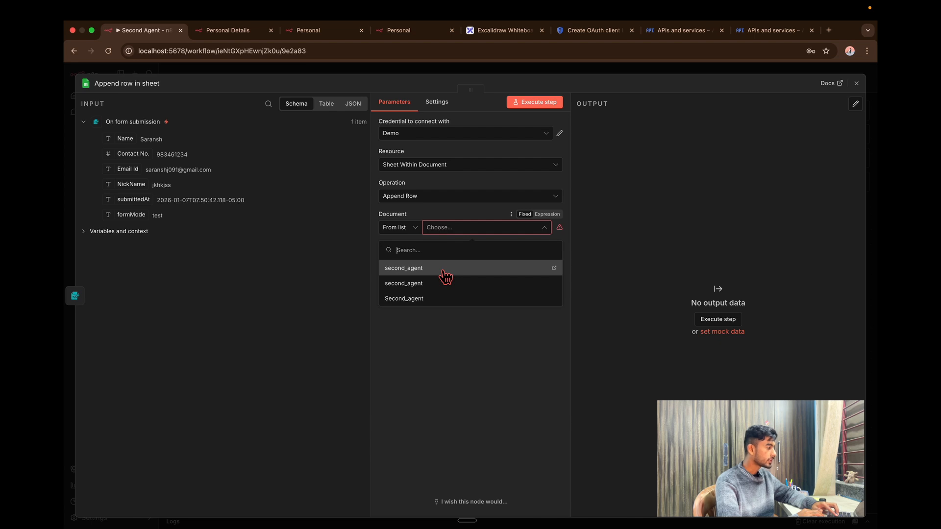
pyautogui.click(696, 203)
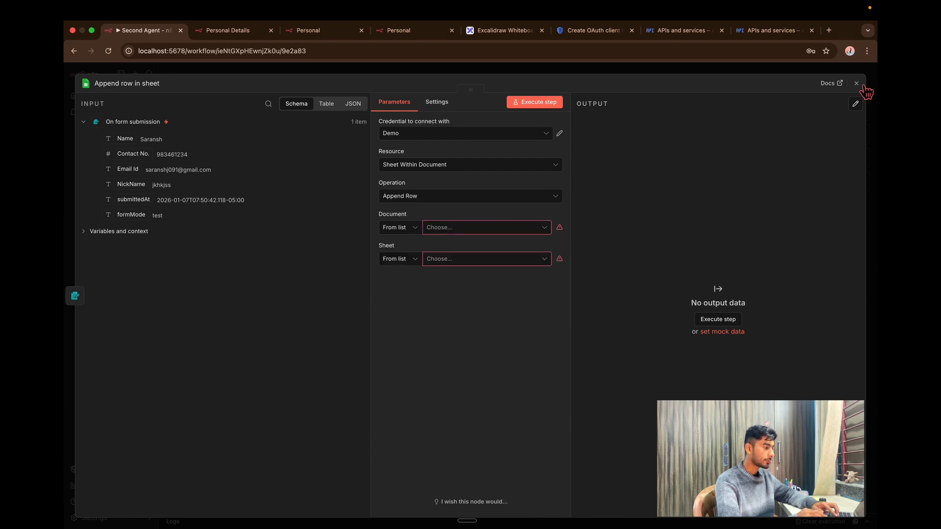
pyautogui.click(860, 85)
pyautogui.click(829, 29)
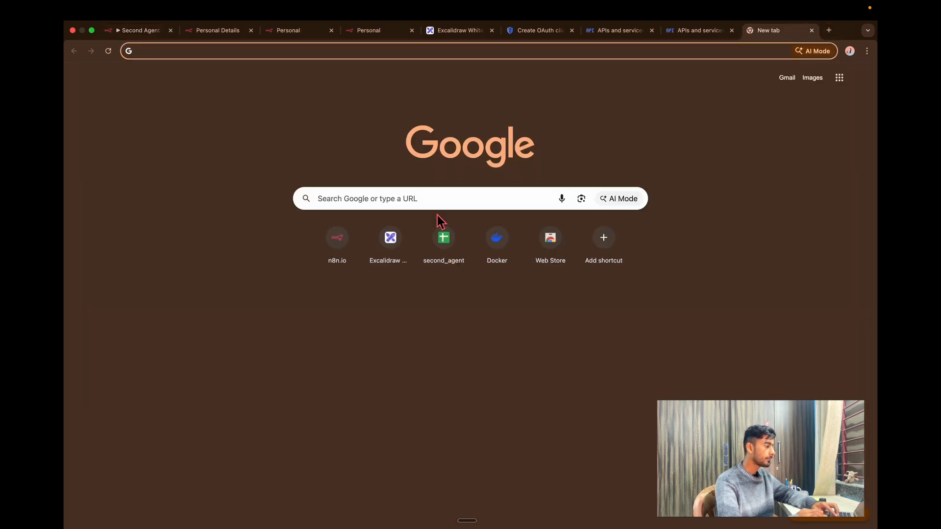
# Search Google for 'sheet' and open Google Sheets.
pyautogui.click(437, 209)
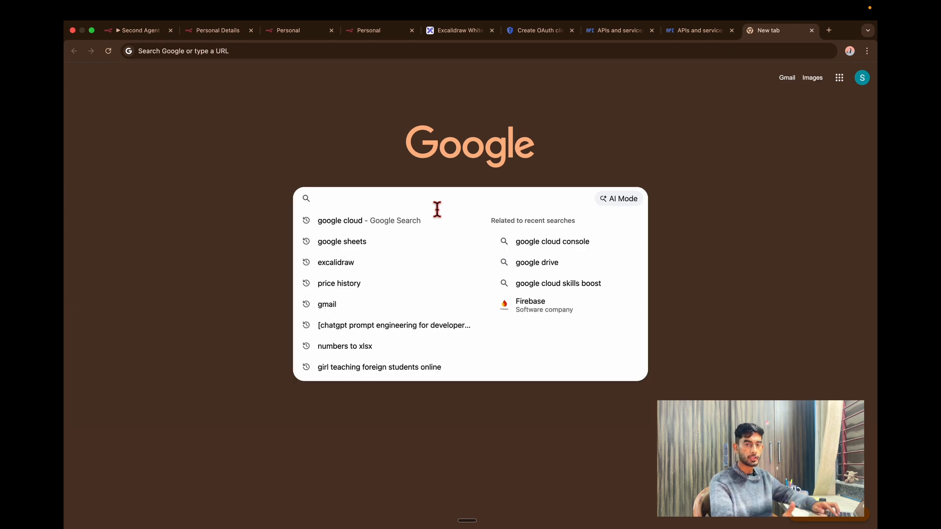
pyautogui.write('sheet')
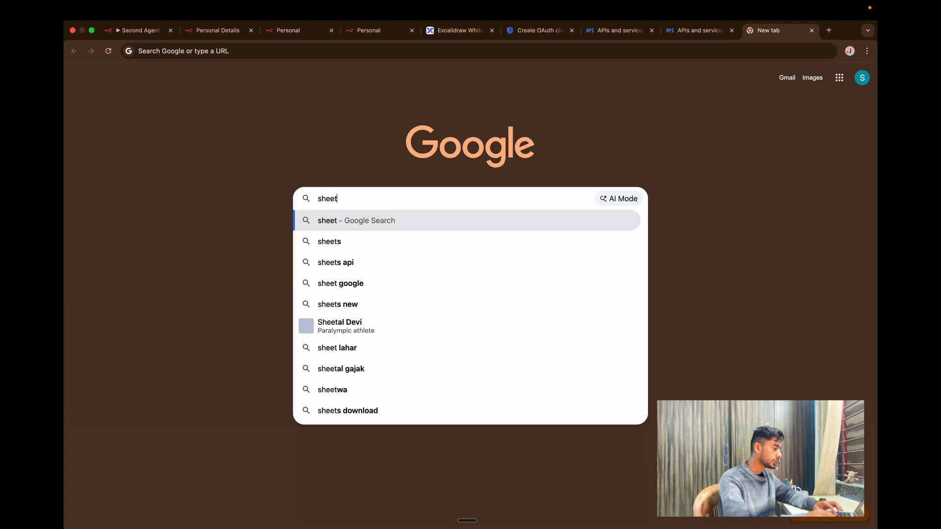
pyautogui.press('Return')
pyautogui.click(231, 192)
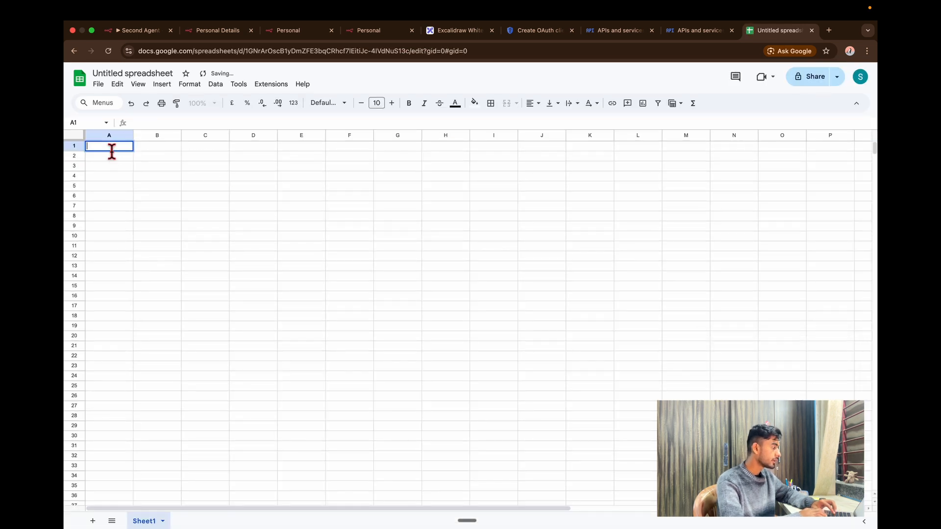
# Enter headers Name, Contact No., EmailId and Nickname in A1–D1, widening columns B and C.
pyautogui.write('Name')
pyautogui.doubleClick(176, 146)
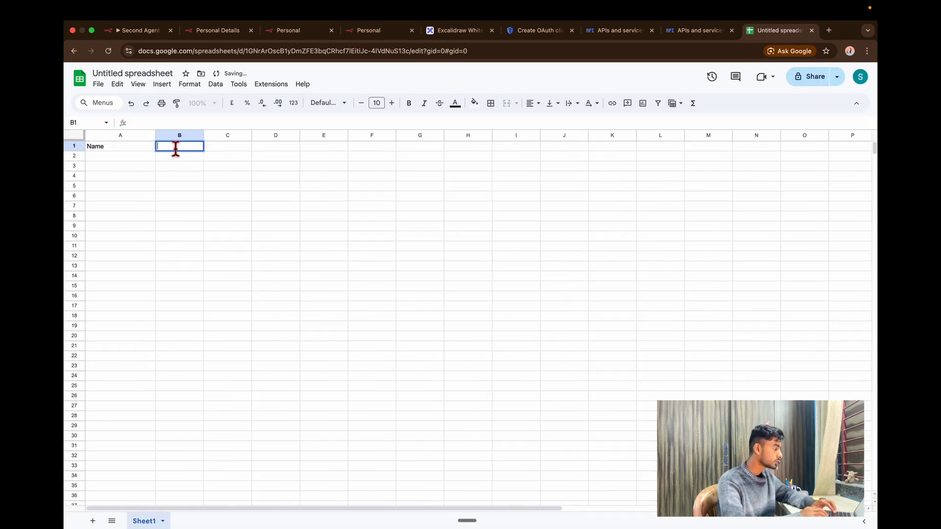
pyautogui.write('Contact No.')
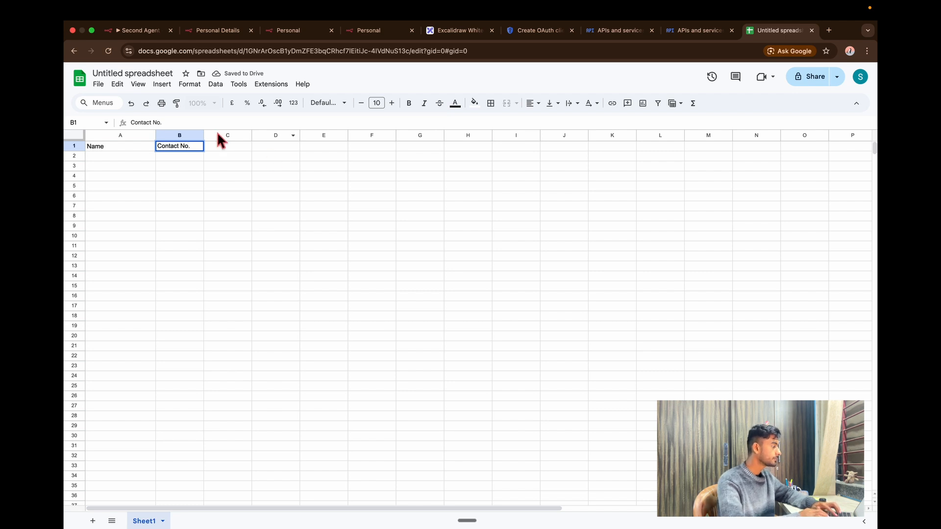
pyautogui.moveTo(204, 136); pyautogui.dragTo(230, 137)
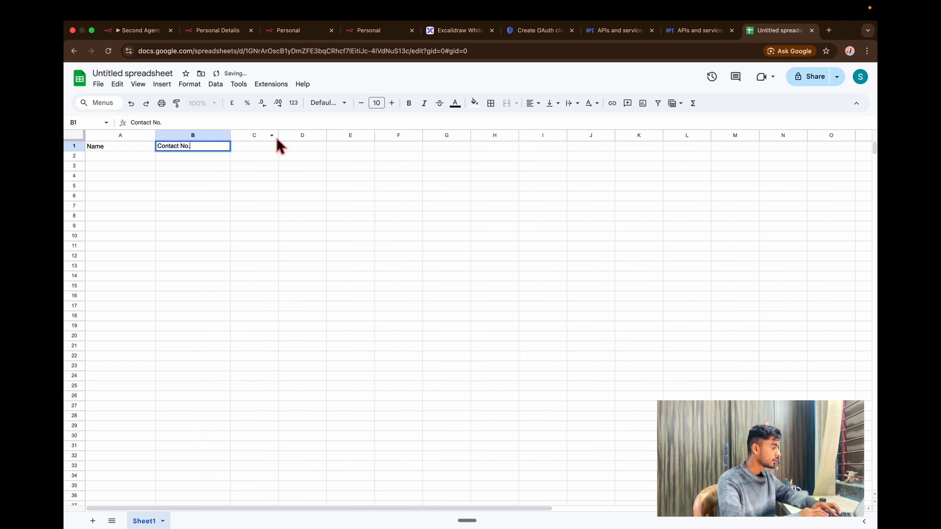
pyautogui.click(258, 147)
pyautogui.write('Email')
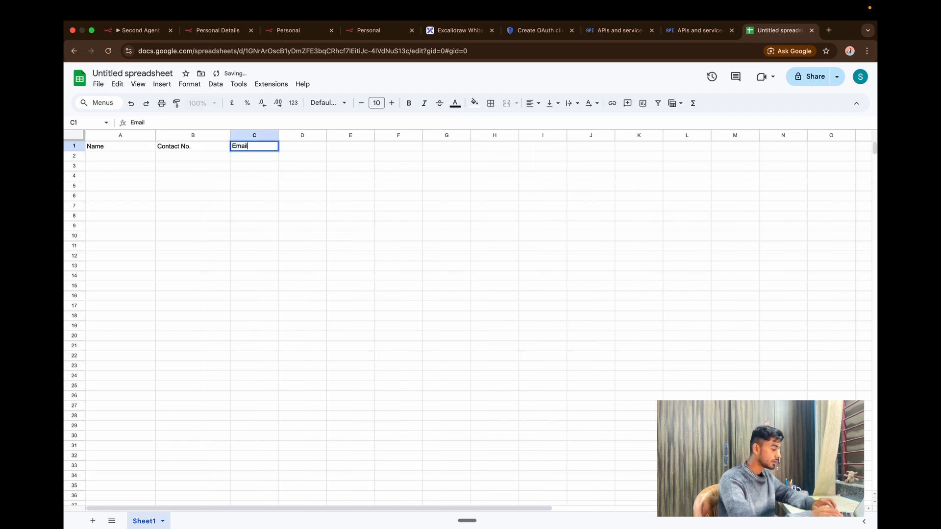
pyautogui.write('Id')
pyautogui.moveTo(278, 136); pyautogui.dragTo(381, 140)
pyautogui.doubleClick(328, 147)
pyautogui.write('Nickname')
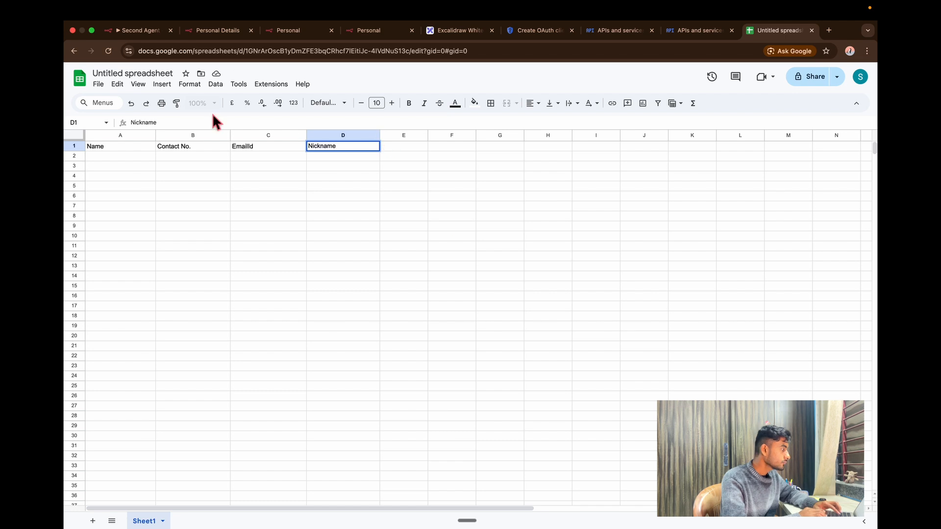
# Rename the spreadsheet to Demo.
pyautogui.click(175, 77)
pyautogui.write('in')
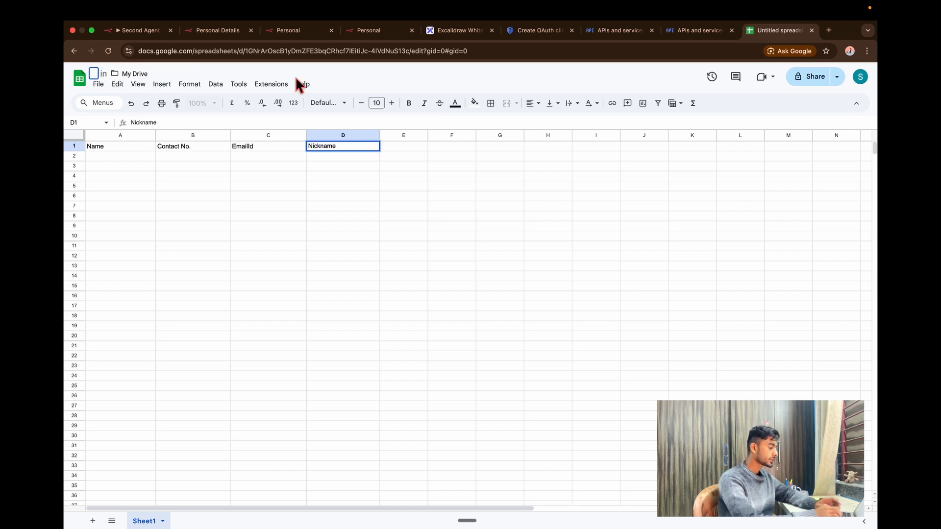
pyautogui.write('Demo')
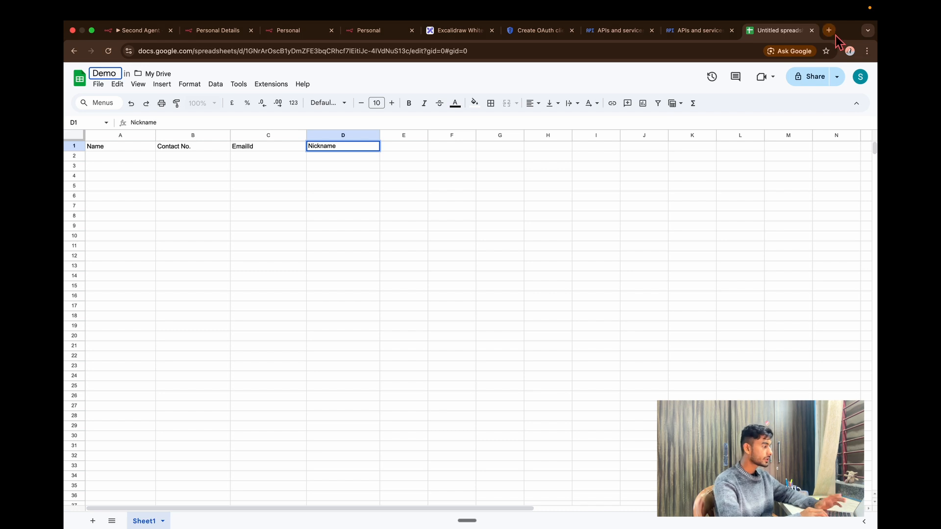
pyautogui.click(835, 34)
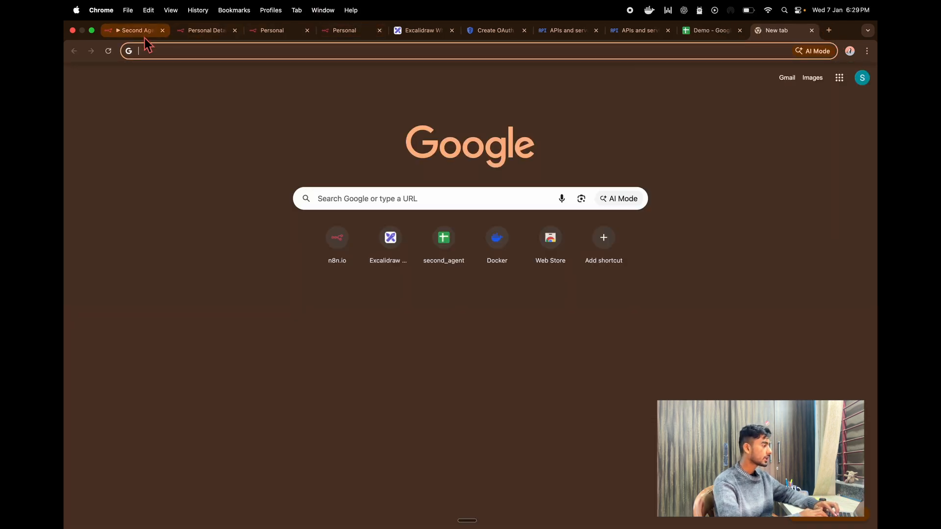
# Point the Append row in sheet node at the Demo document's Sheet1.
pyautogui.click(137, 30)
pyautogui.doubleClick(619, 311)
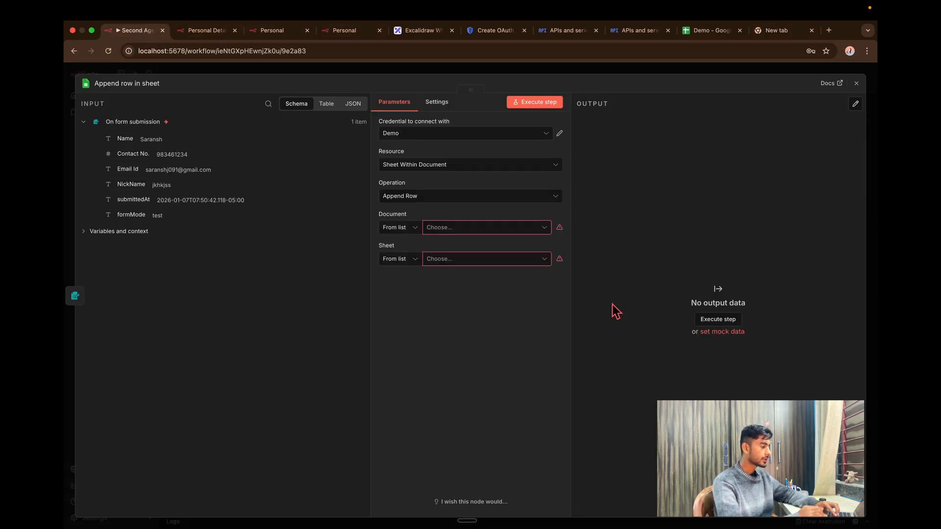
pyautogui.click(473, 230)
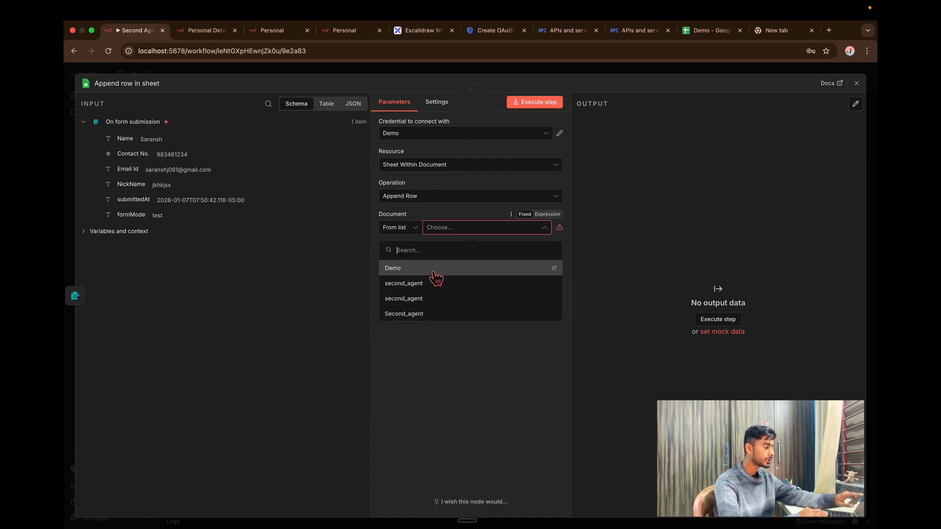
pyautogui.click(433, 273)
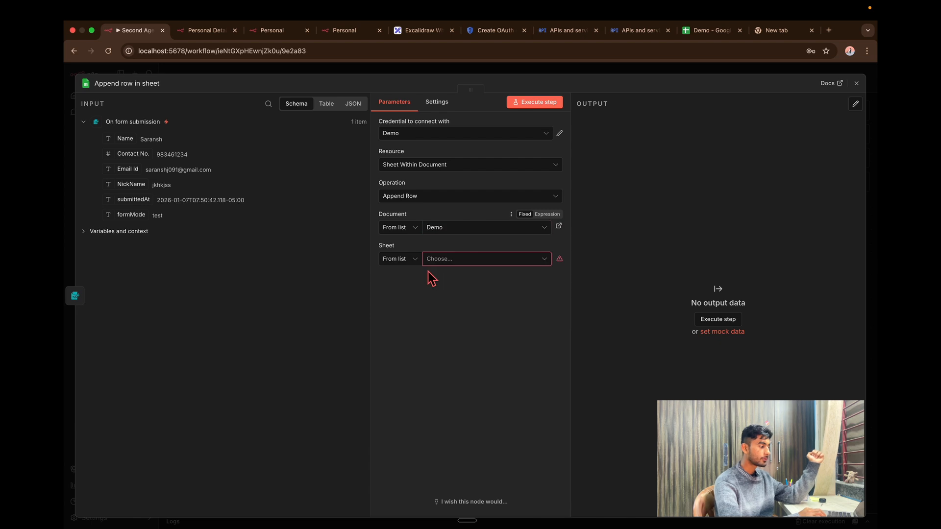
pyautogui.click(449, 263)
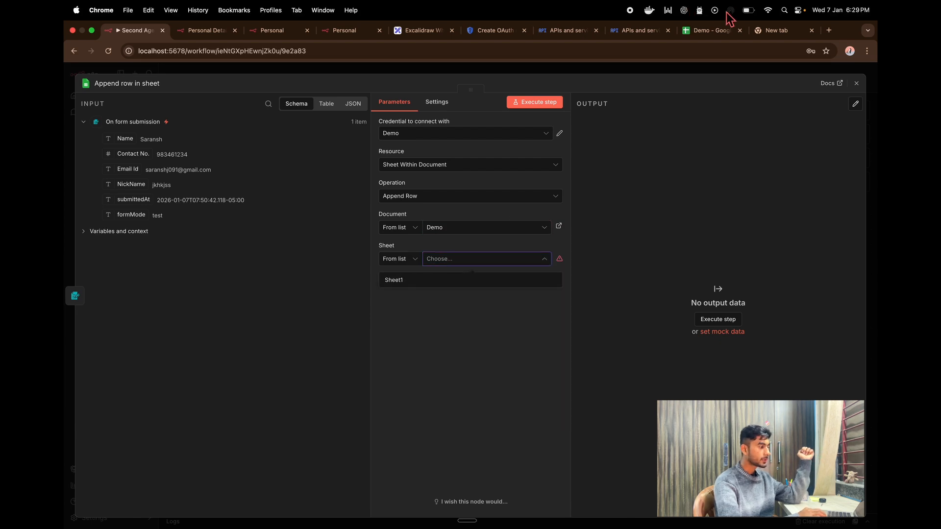
pyautogui.click(715, 30)
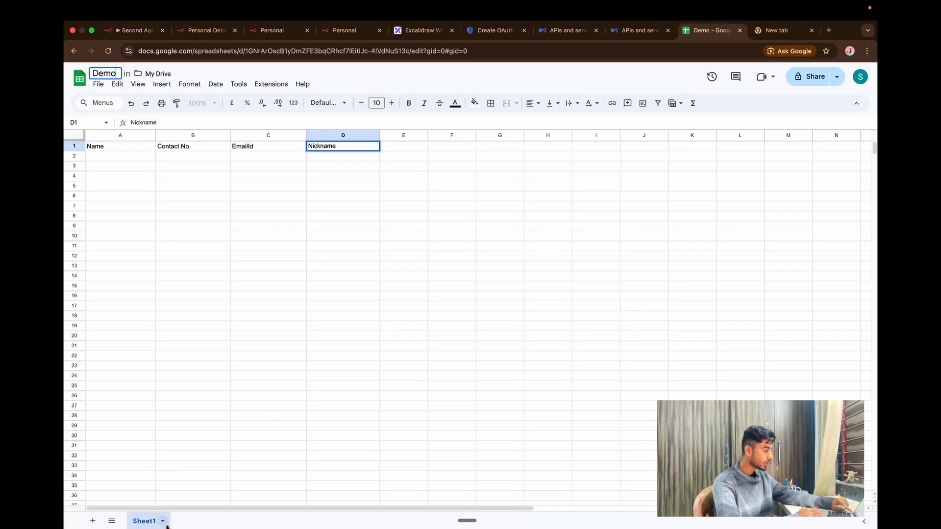
pyautogui.click(131, 30)
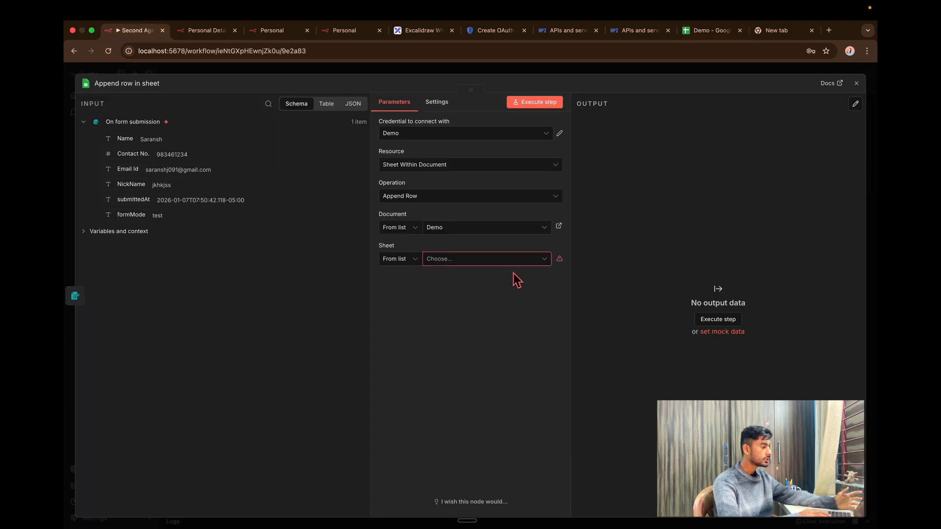
pyautogui.click(498, 288)
# Switch to Map Each Column Manually and refresh so Name, Contact No., EmailId and Nickname appear.
pyautogui.click(491, 293)
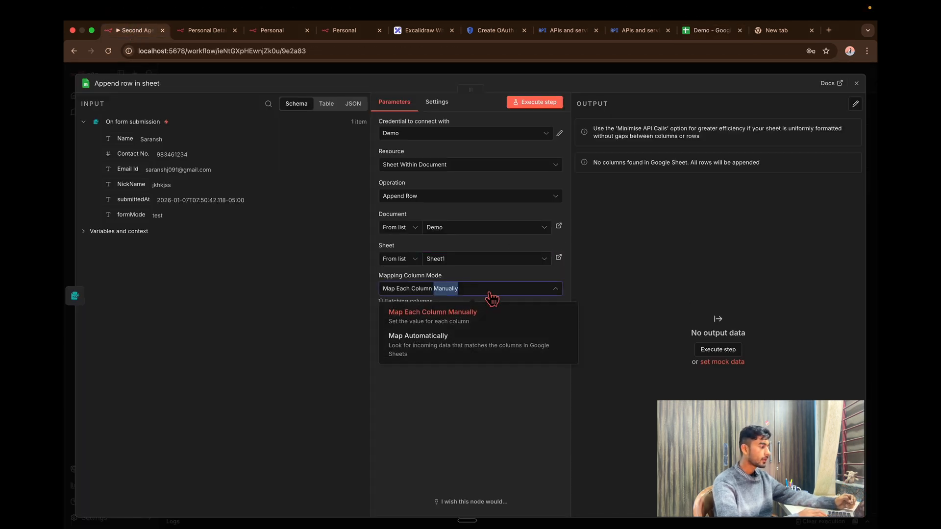
pyautogui.click(441, 292)
pyautogui.click(441, 335)
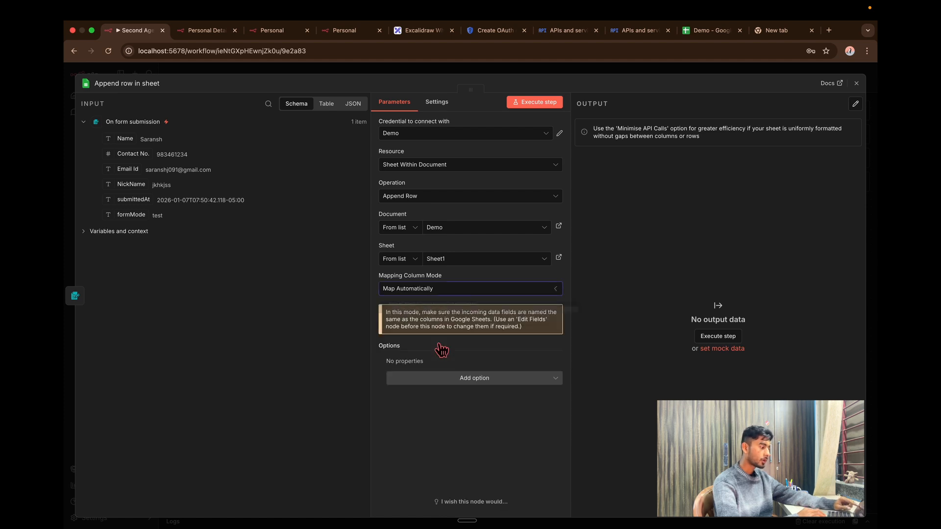
pyautogui.click(444, 289)
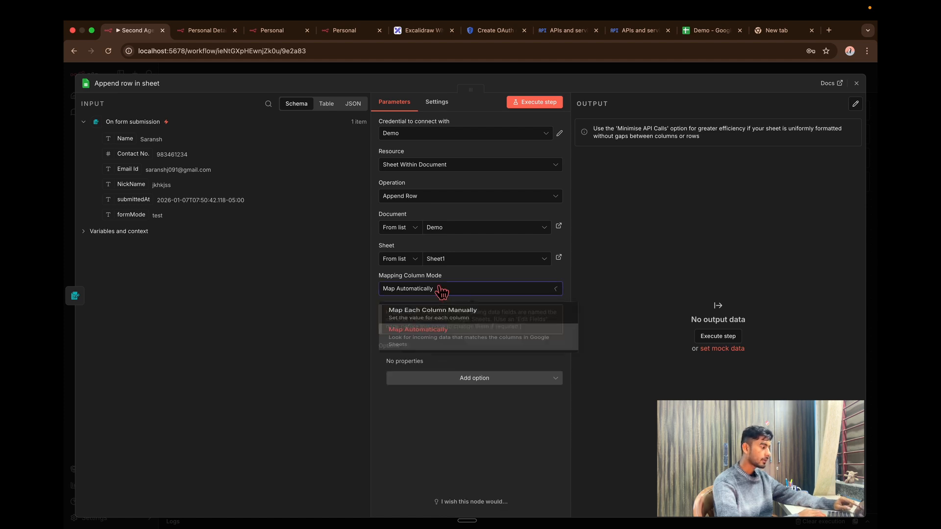
pyautogui.click(433, 326)
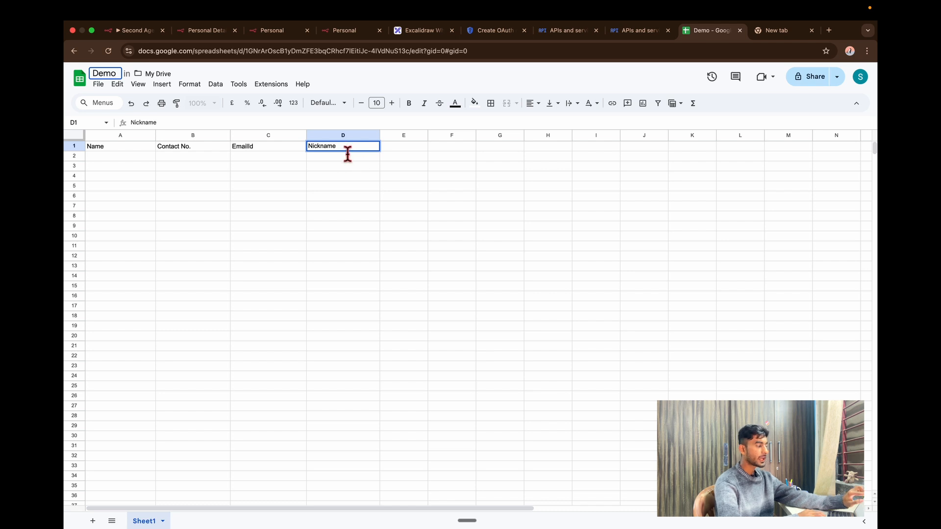
pyautogui.click(398, 149)
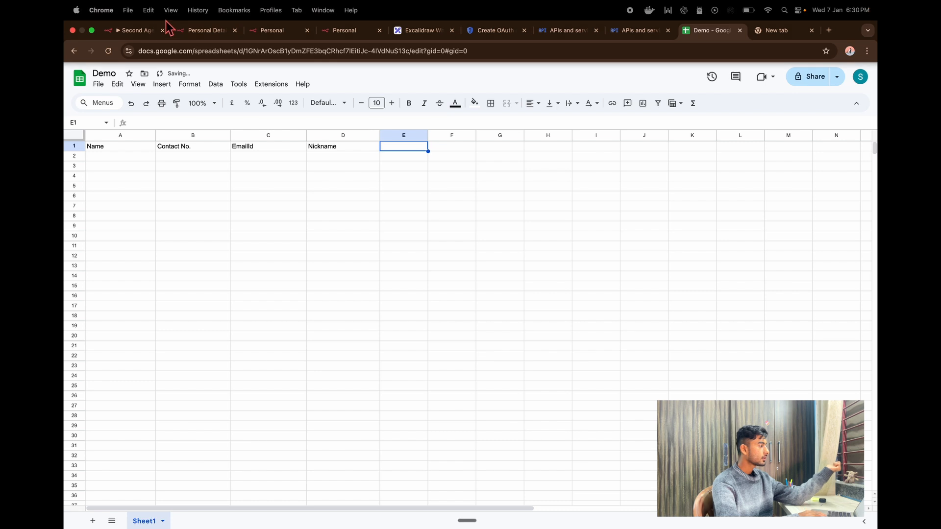
pyautogui.click(132, 30)
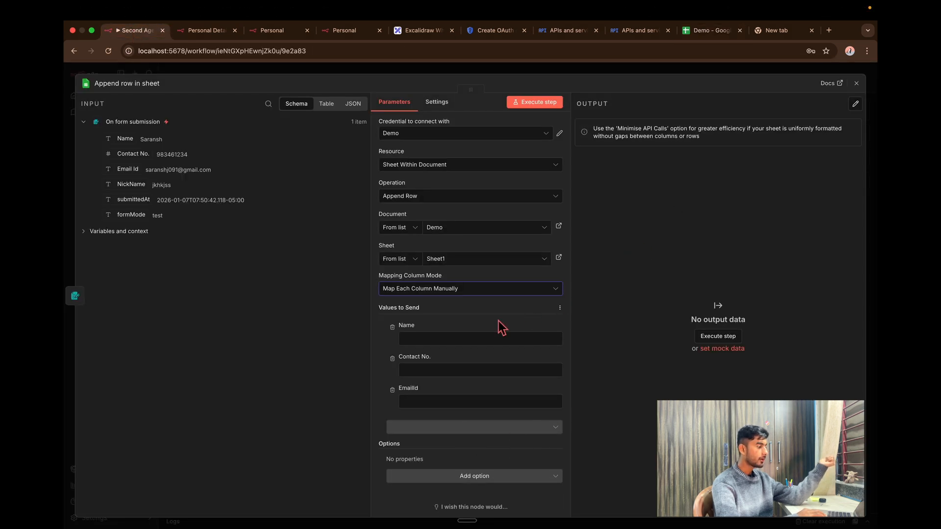
pyautogui.click(557, 316)
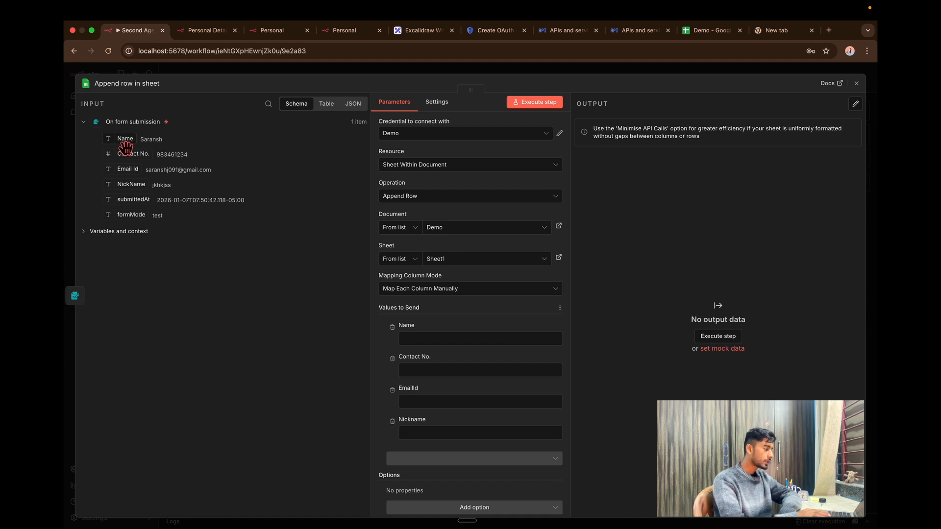
# Map the form's Name, Contact No., Email Id and NickName into the matching sheet columns, then close the node.
pyautogui.moveTo(125, 146); pyautogui.dragTo(436, 345)
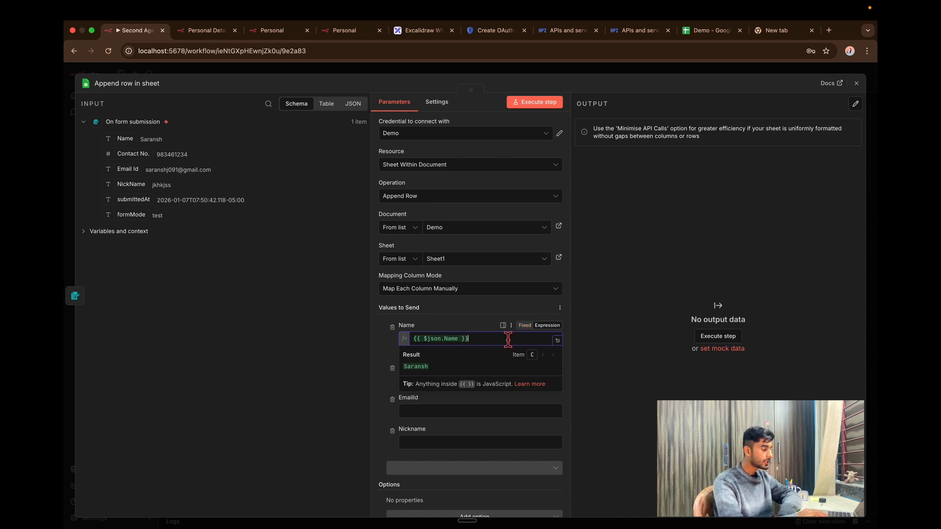
pyautogui.click(524, 325)
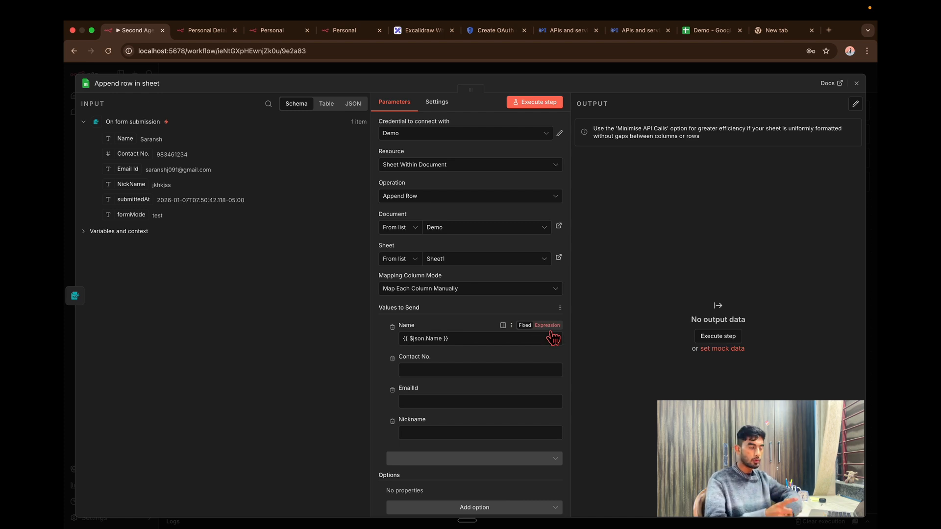
pyautogui.click(549, 328)
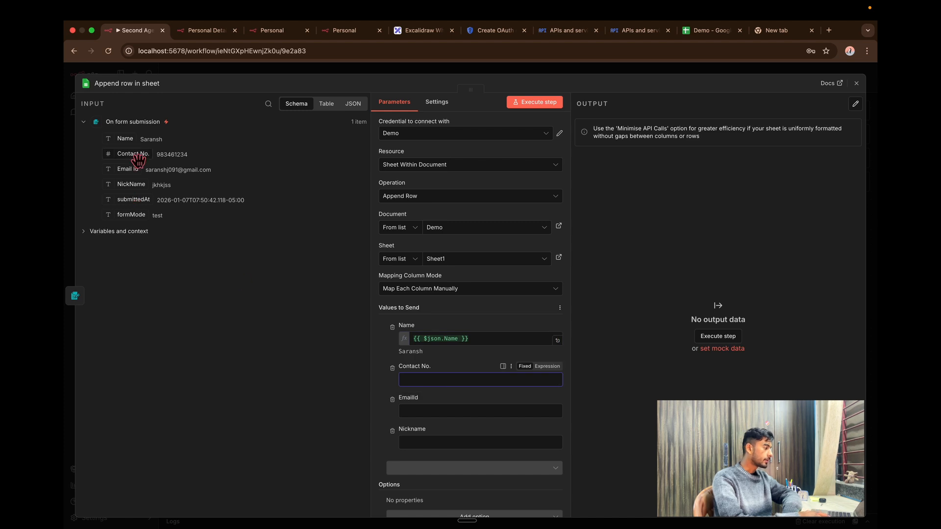
pyautogui.moveTo(133, 154); pyautogui.dragTo(428, 384)
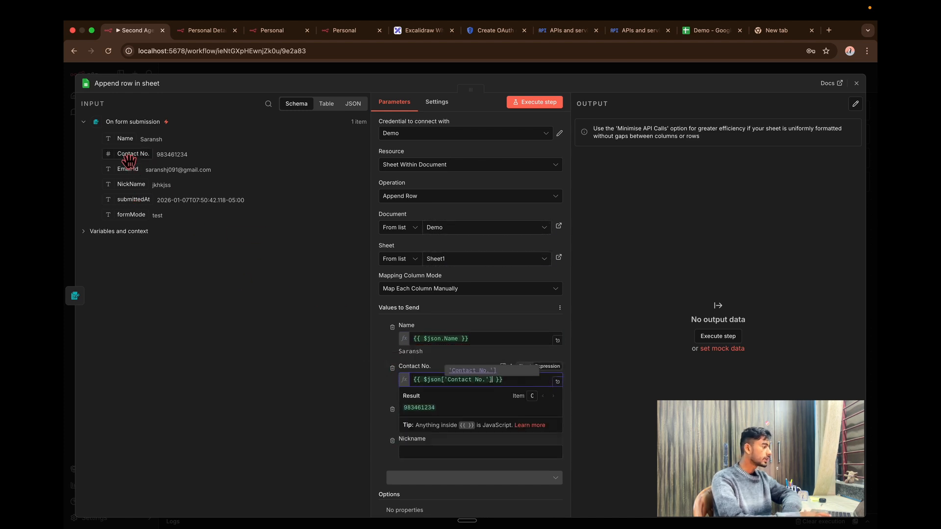
pyautogui.moveTo(133, 173); pyautogui.dragTo(441, 433)
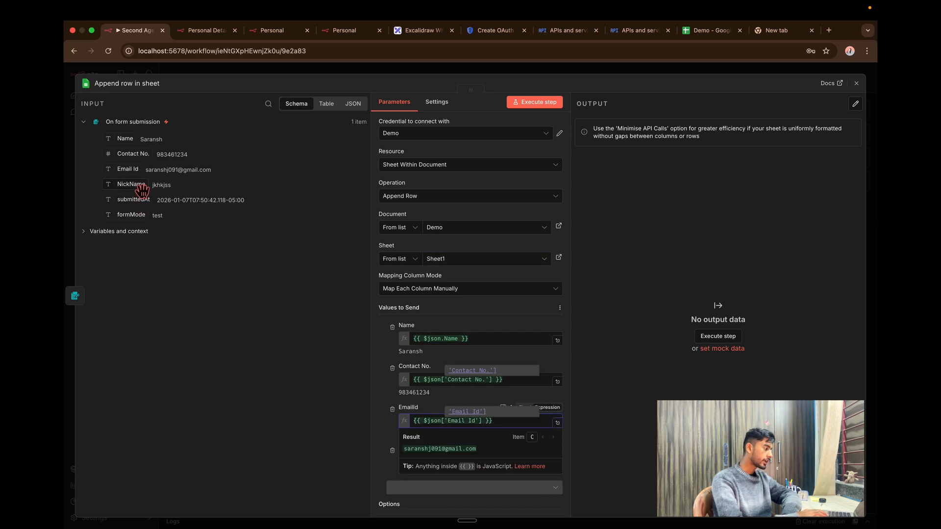
pyautogui.moveTo(132, 185); pyautogui.dragTo(441, 462)
pyautogui.click(864, 88)
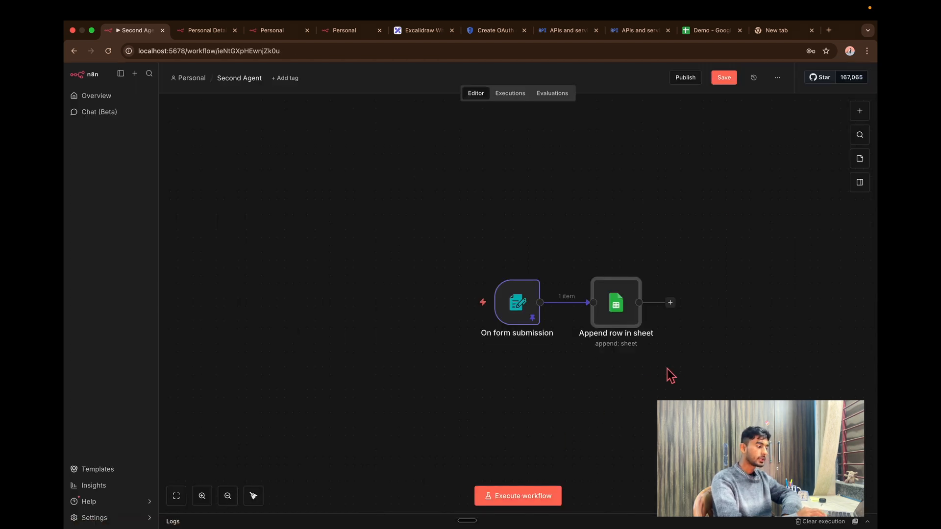
# Run the whole workflow and check the Demo sheet for the new row.
pyautogui.hscroll(1, 639, 356)
pyautogui.click(639, 356)
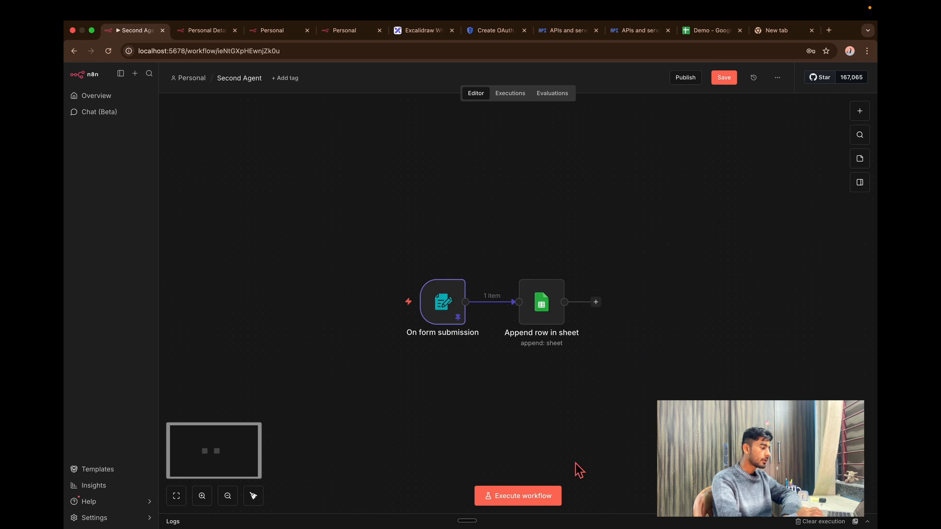
pyautogui.click(530, 502)
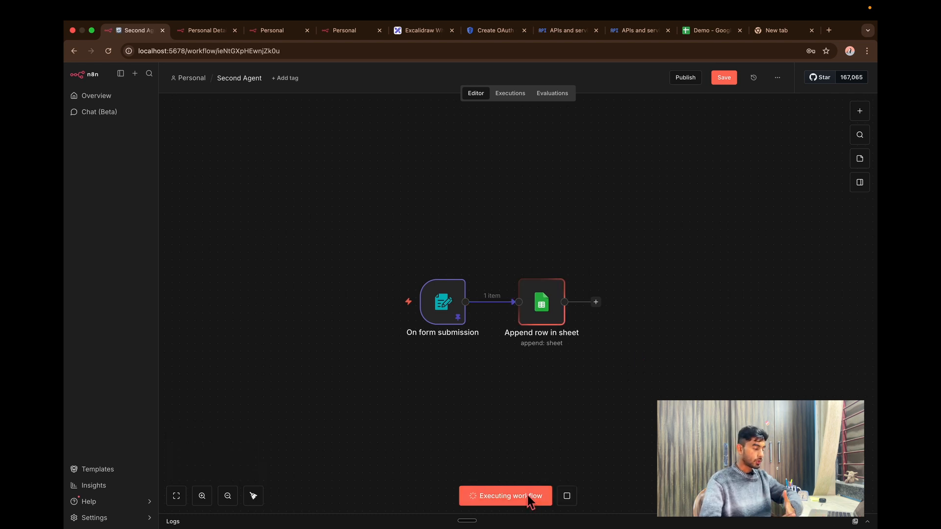
pyautogui.click(705, 33)
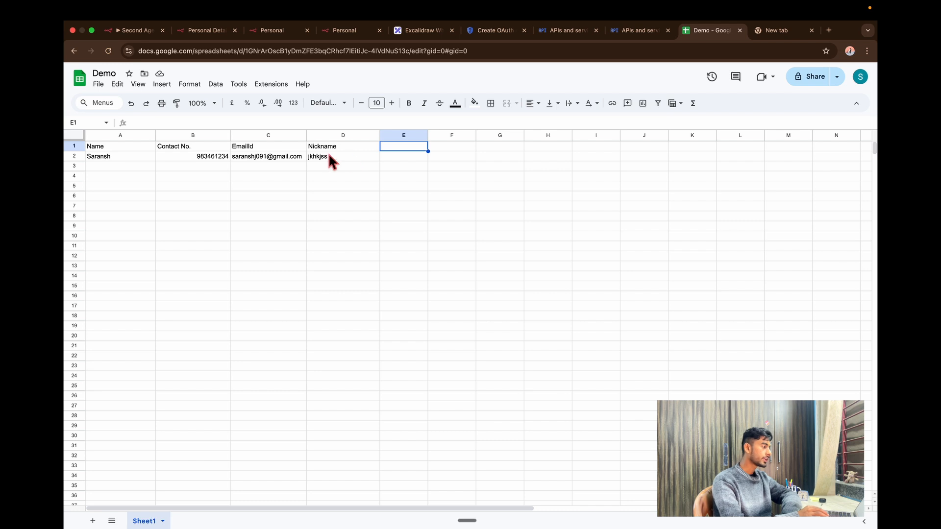
pyautogui.click(132, 31)
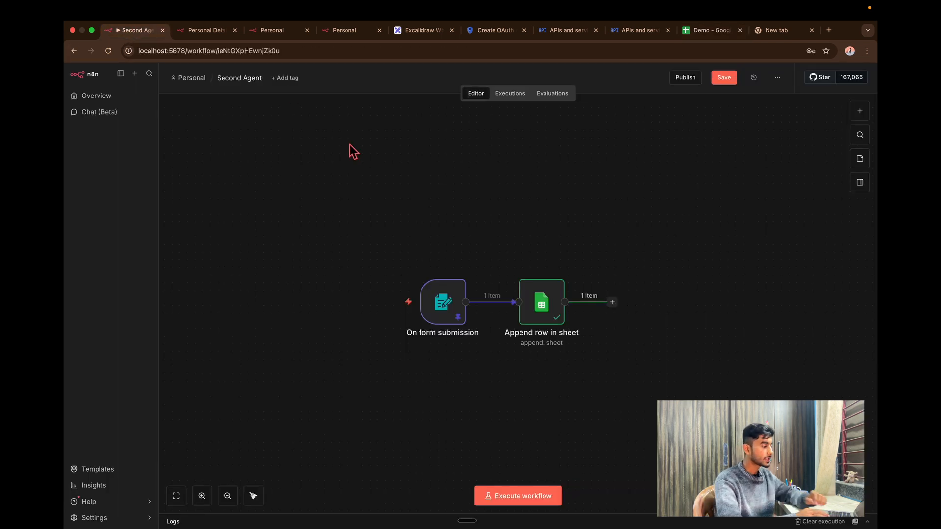
# Unpin the On form submission sample data and execute the workflow to open the test form.
pyautogui.doubleClick(459, 315)
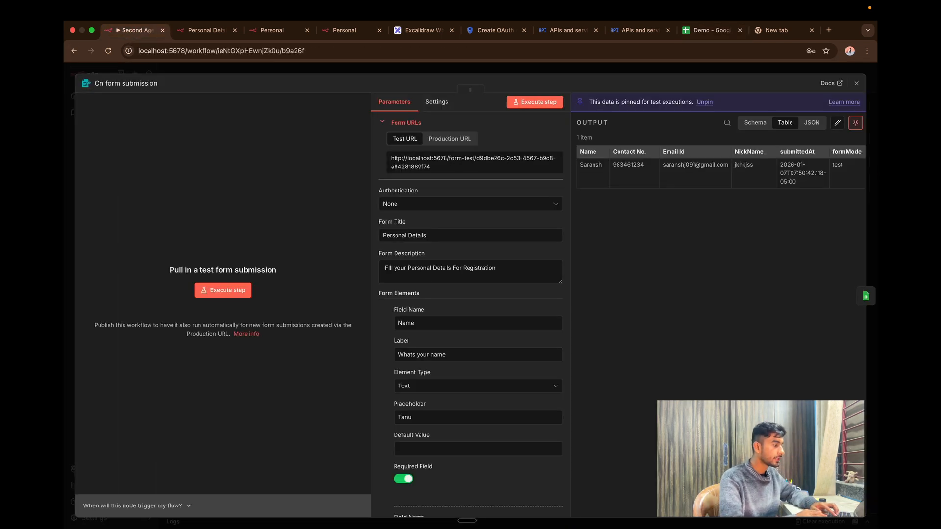
pyautogui.click(855, 122)
pyautogui.click(856, 84)
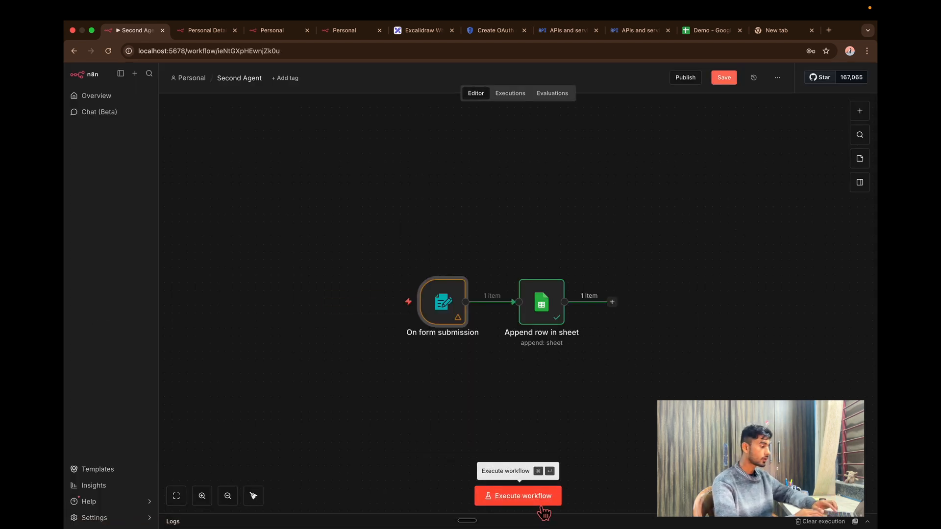
pyautogui.click(543, 506)
# Fill the Personal Details test form with a name, mobile number, email and nickname, and submit it.
pyautogui.click(417, 177)
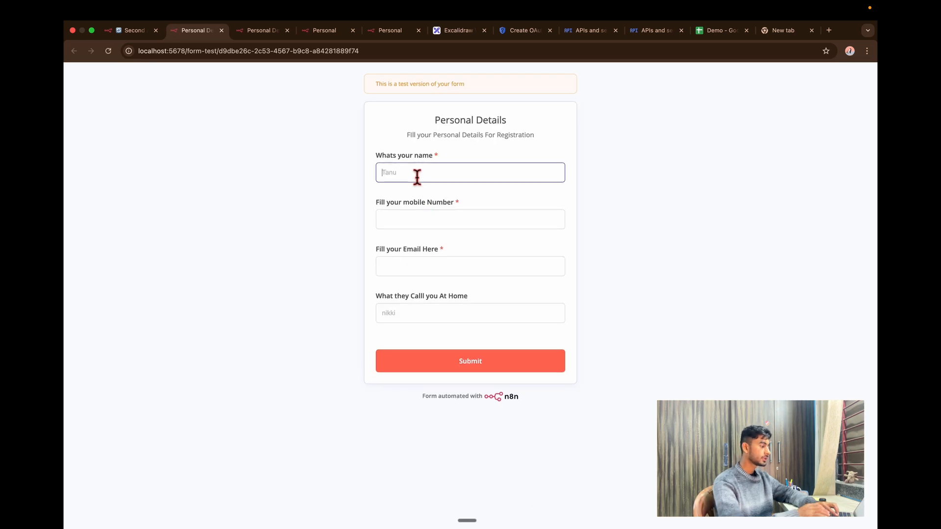
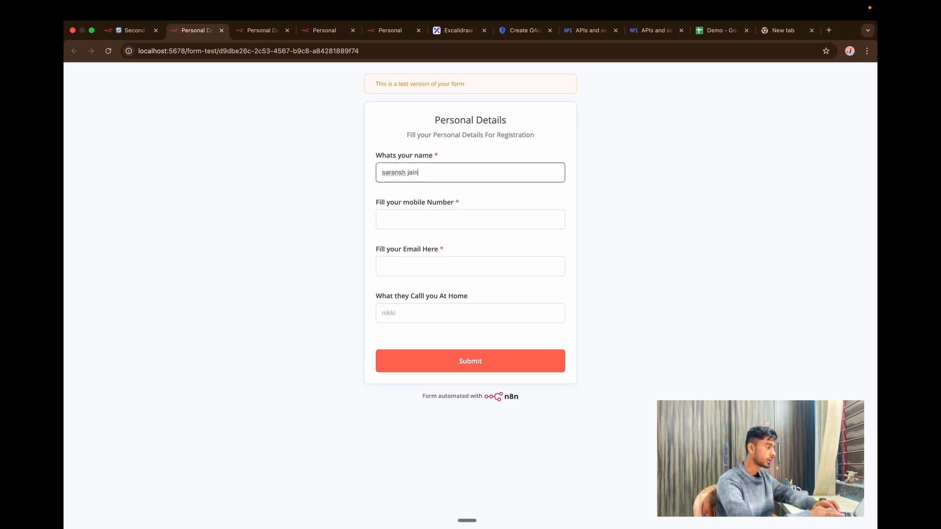
pyautogui.click(419, 223)
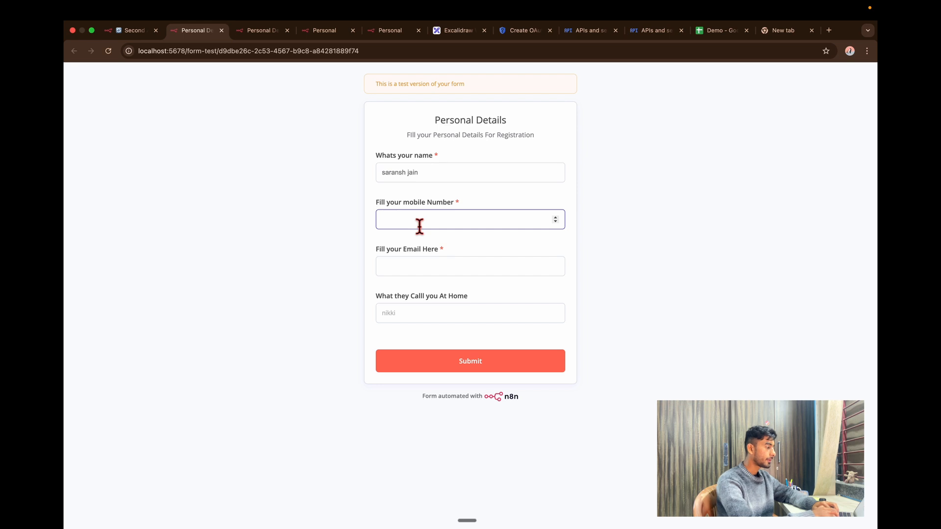
pyautogui.write('7')
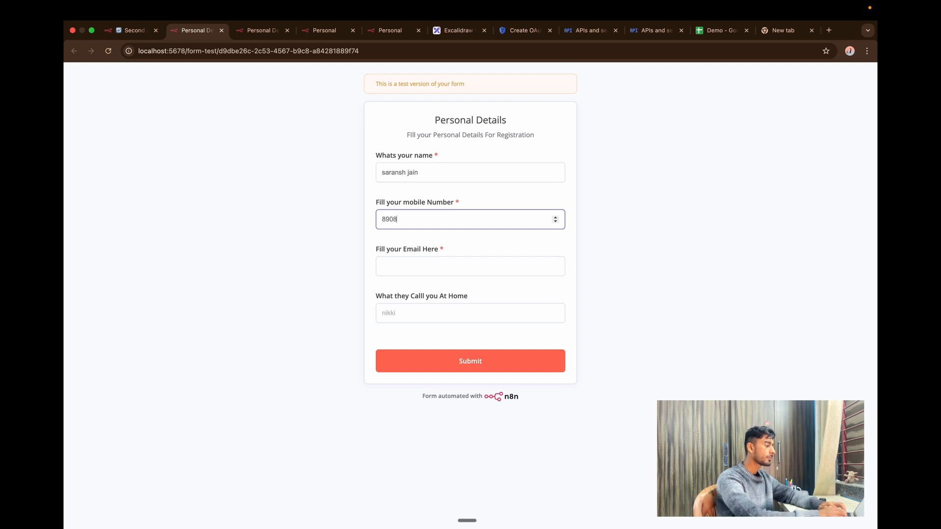
pyautogui.write('623')
pyautogui.click(457, 271)
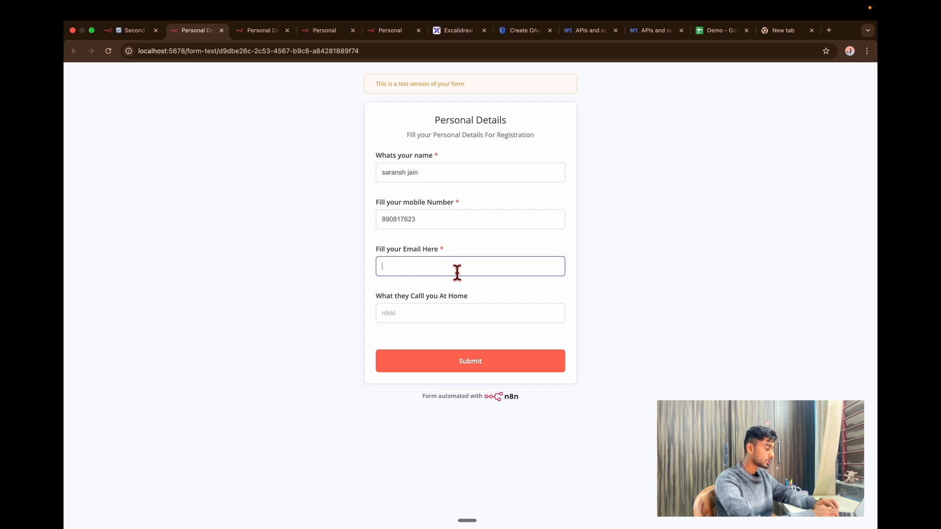
pyautogui.write('S')
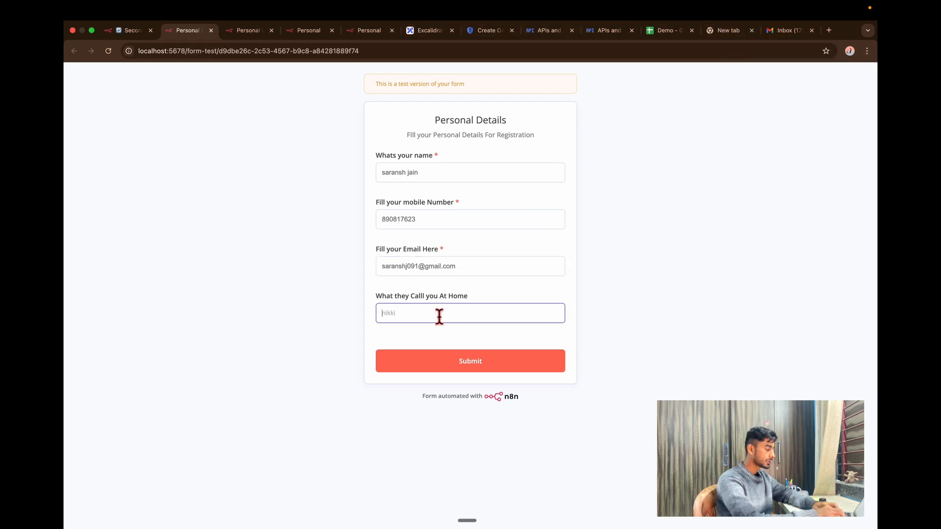
pyautogui.write('hkjkadxsa')
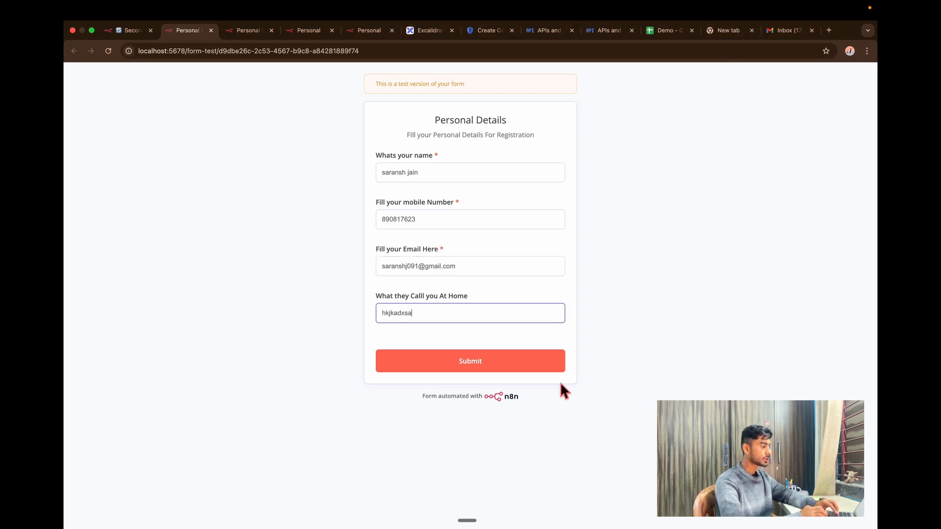
pyautogui.click(515, 369)
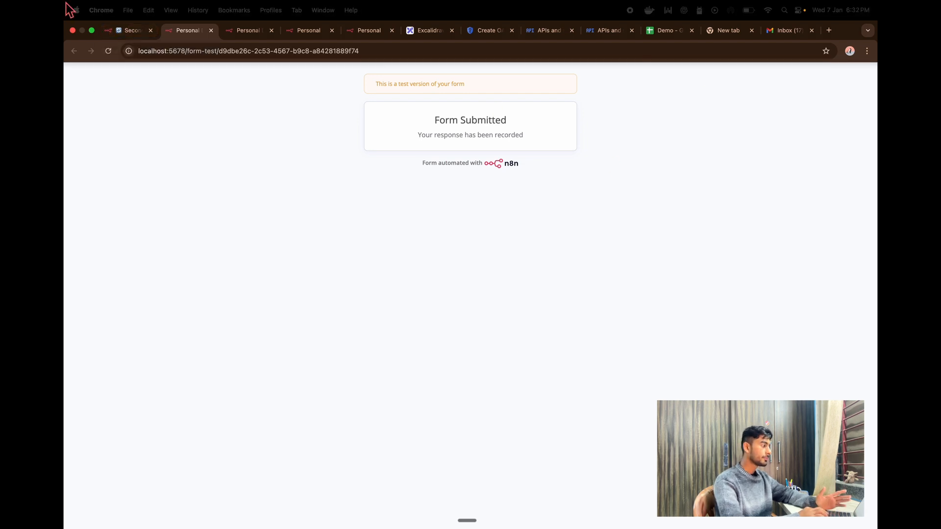
pyautogui.click(132, 30)
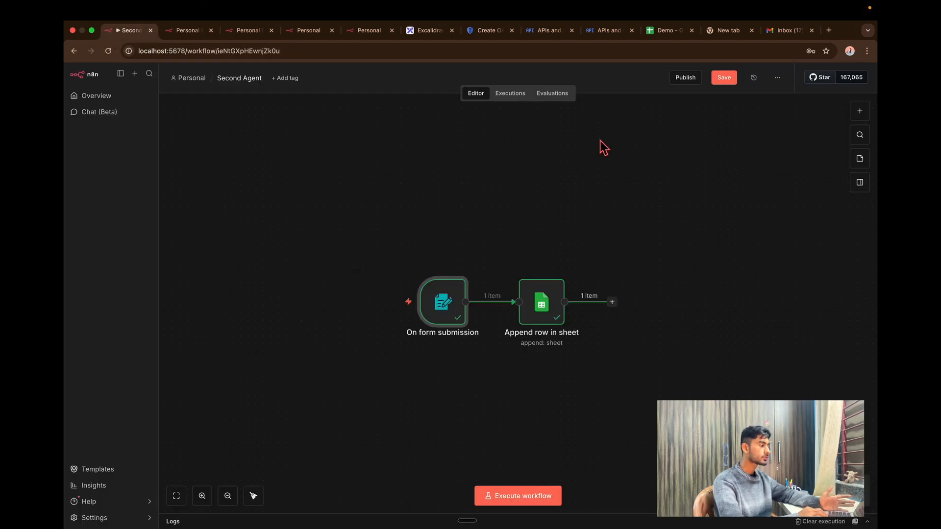
# Confirm execution ID#11 succeeded and row 3 appeared in the Demo sheet, then return to n8n.
pyautogui.click(529, 97)
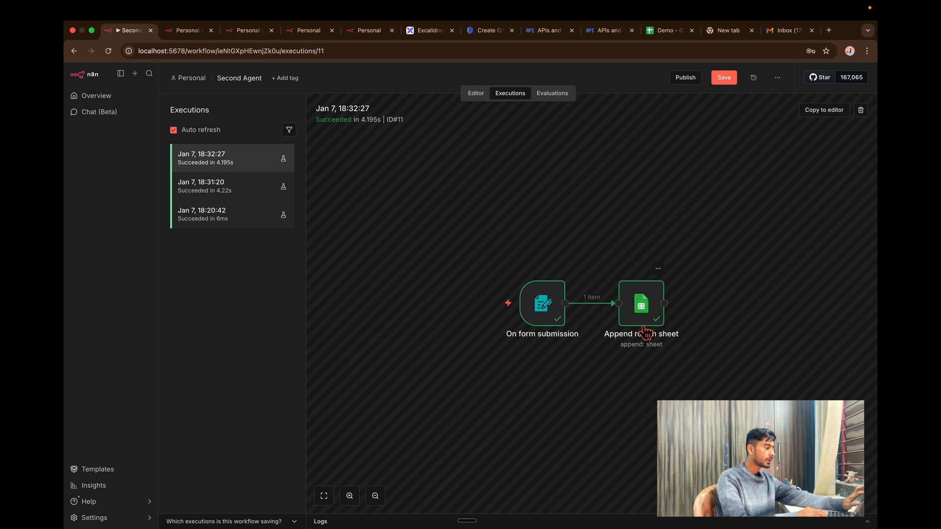
pyautogui.click(670, 30)
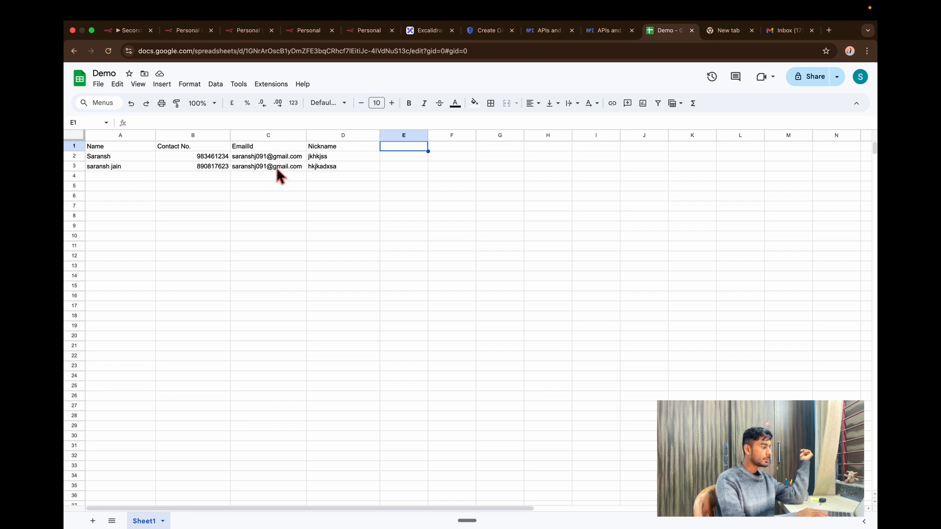
pyautogui.press('super+1')
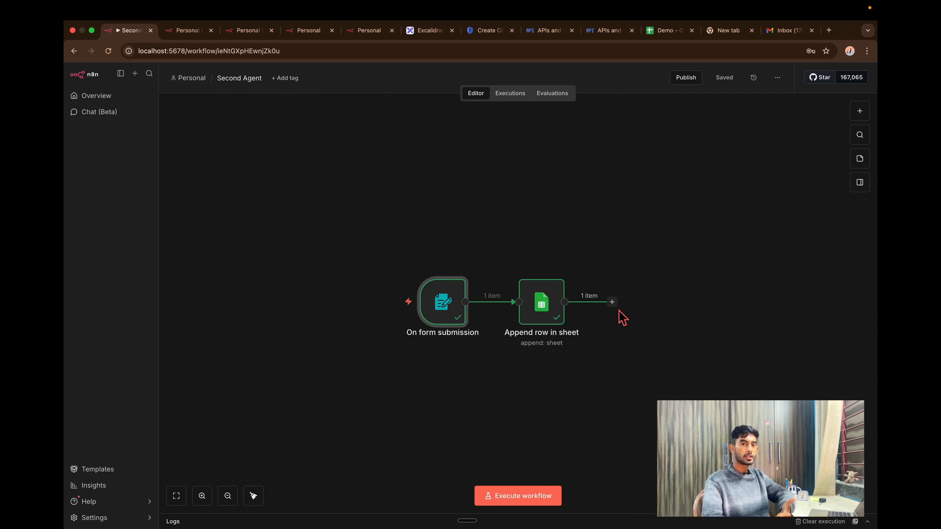
# Add a Gmail 'Send a message' node after Append row in sheet.
pyautogui.click(612, 302)
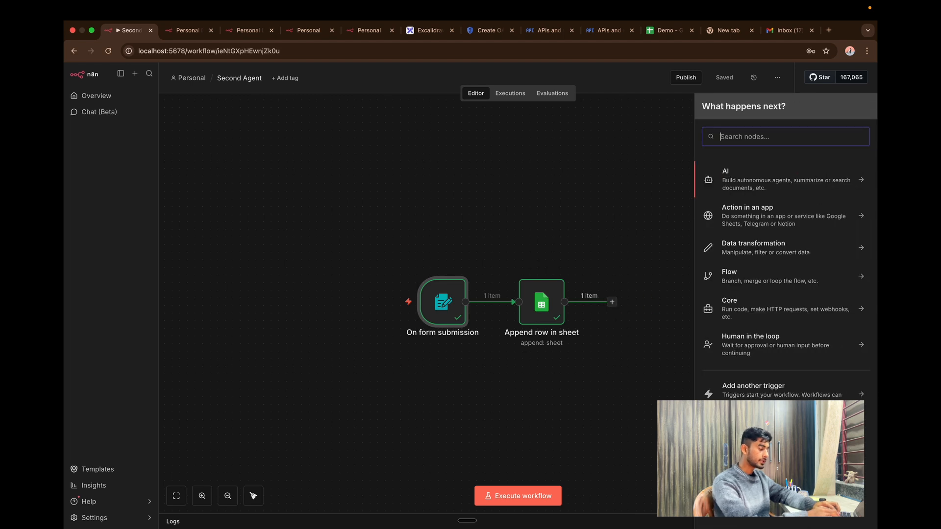
pyautogui.write('gmail')
pyautogui.click(780, 178)
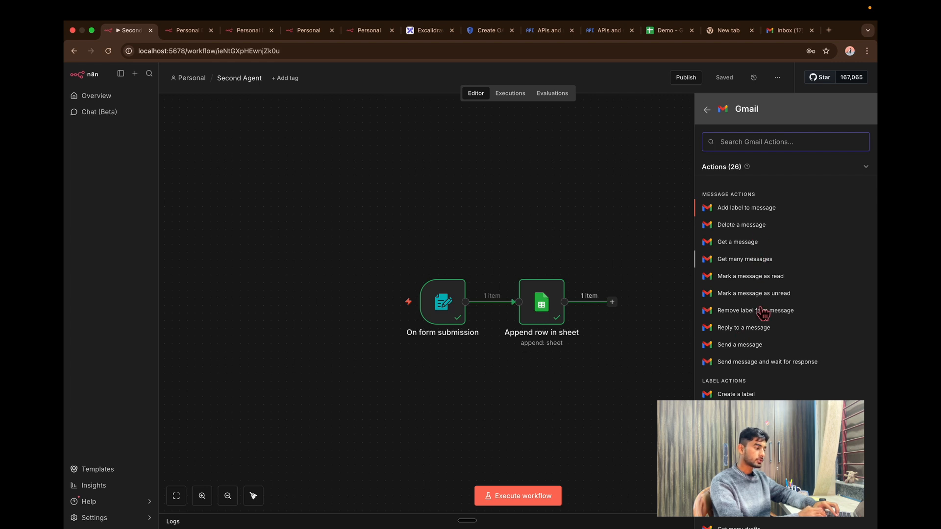
pyautogui.scroll(-2, 764, 309)
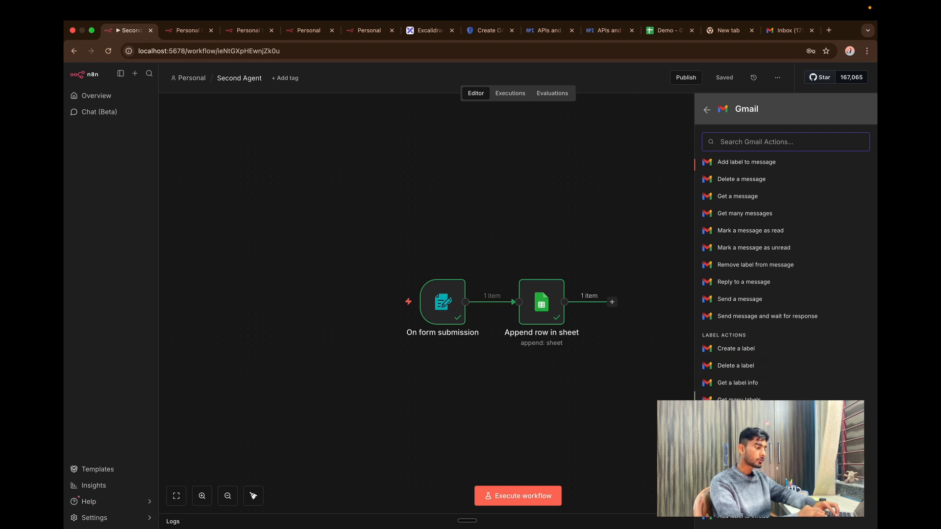
pyautogui.click(768, 293)
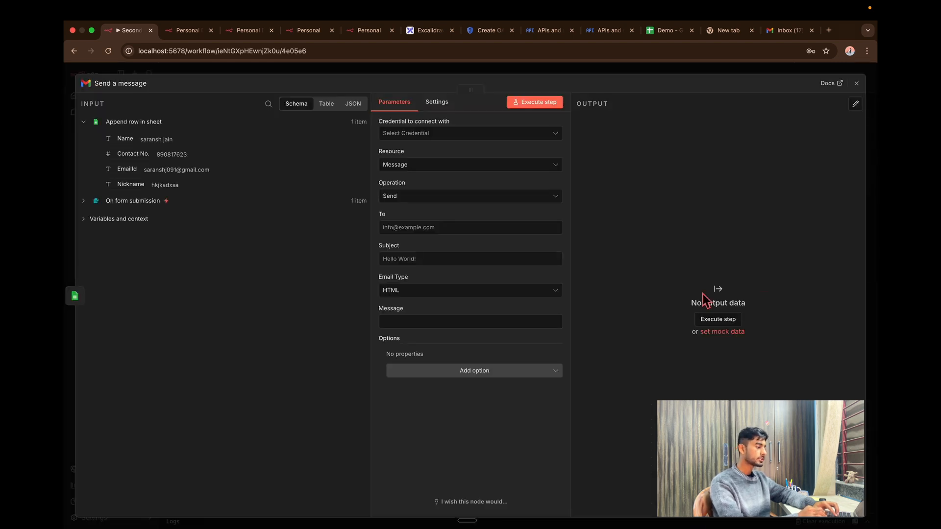
# Create a new Gmail OAuth2 credential for the Send a message node.
pyautogui.click(419, 136)
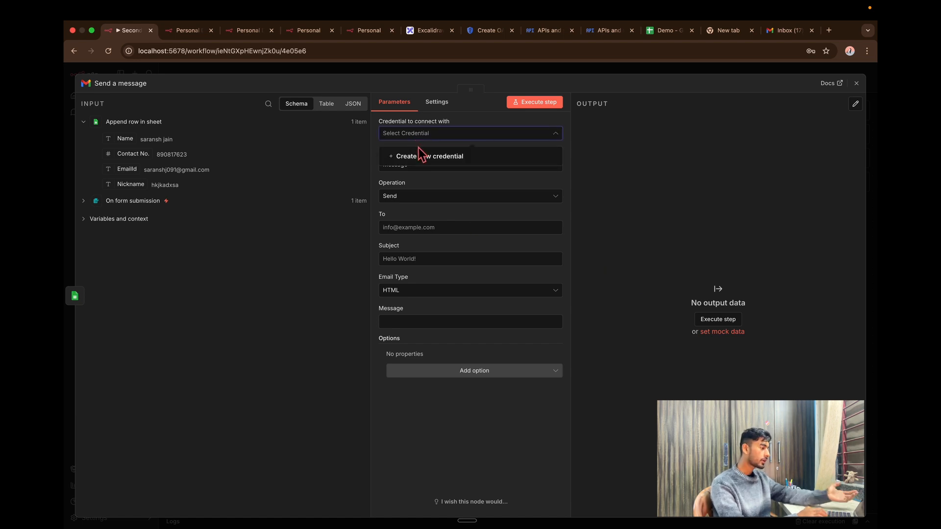
pyautogui.click(422, 158)
pyautogui.click(338, 323)
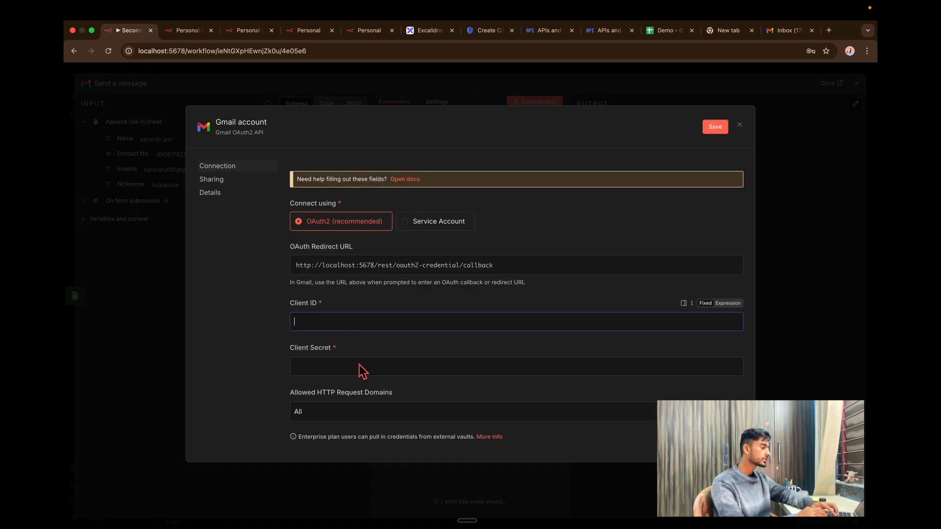
# Enable the Gmail API for the Demo project in Google Cloud Console.
pyautogui.click(363, 370)
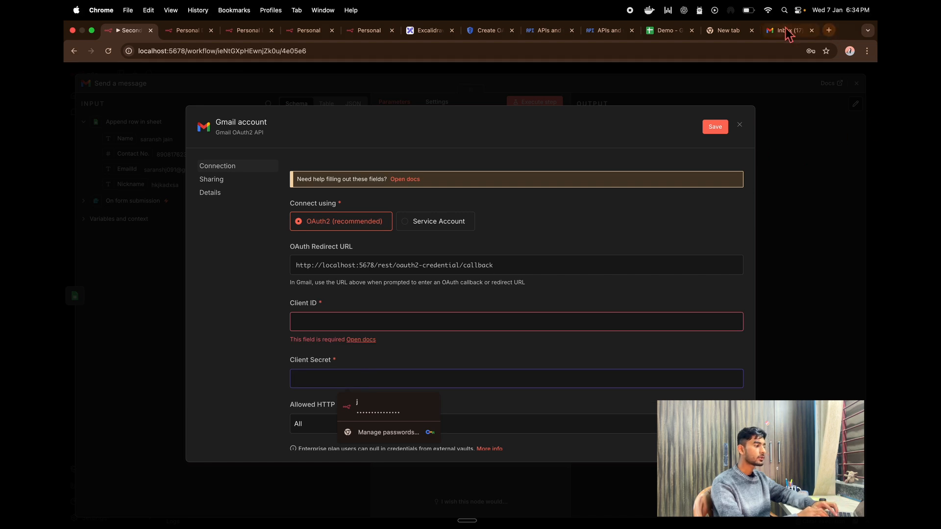
pyautogui.click(607, 30)
pyautogui.click(596, 97)
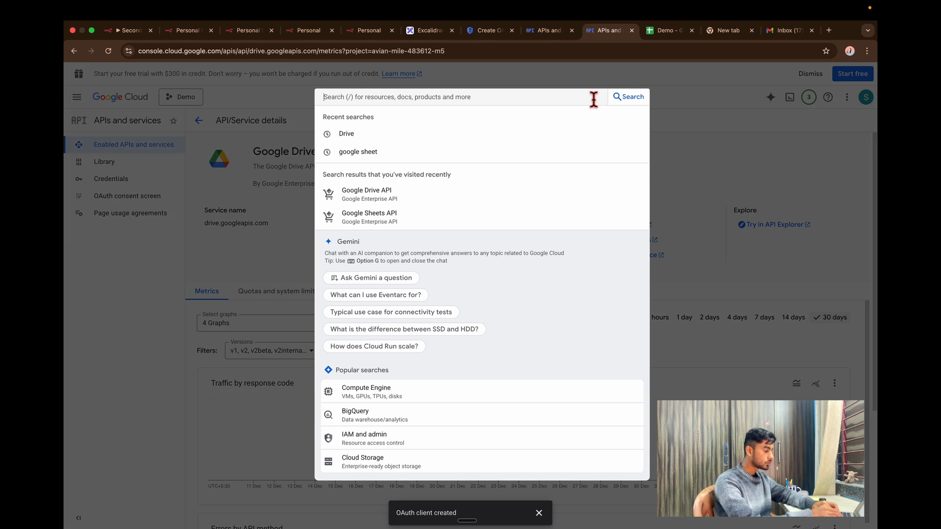
pyautogui.write('gmail')
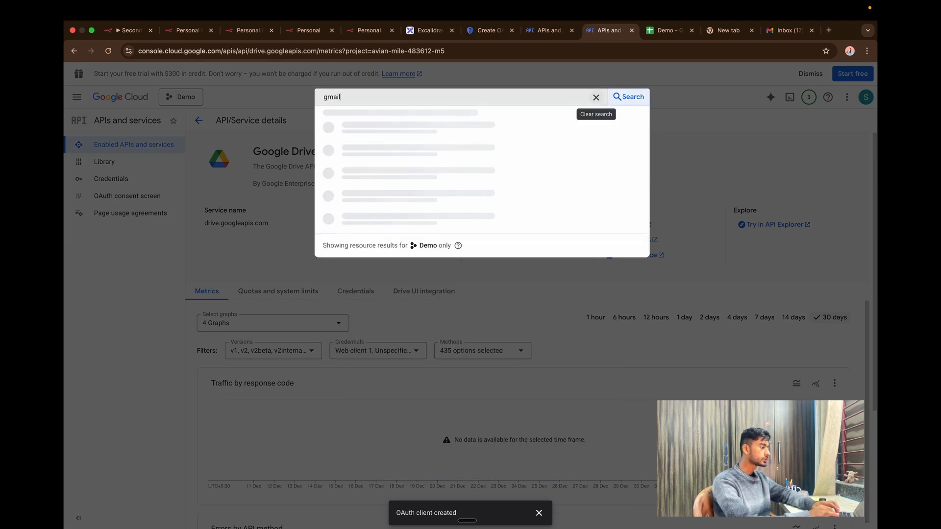
pyautogui.click(461, 147)
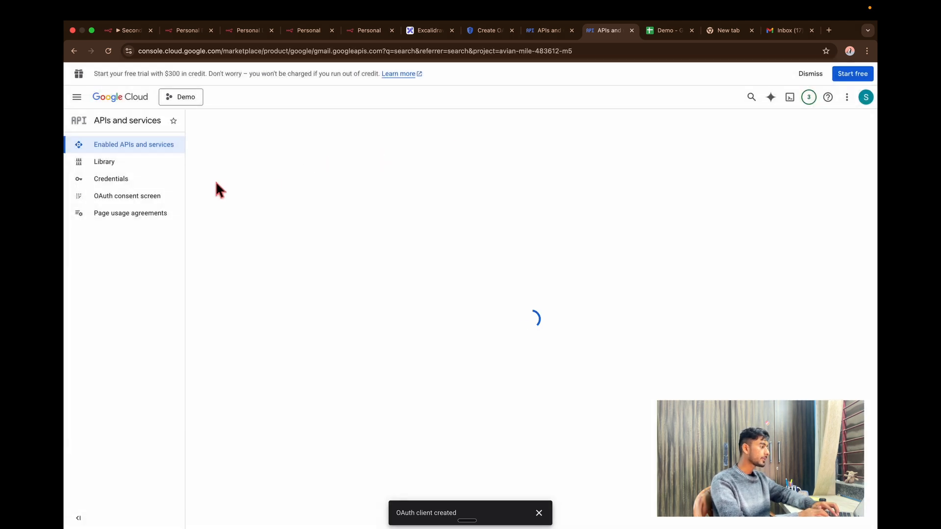
pyautogui.click(168, 224)
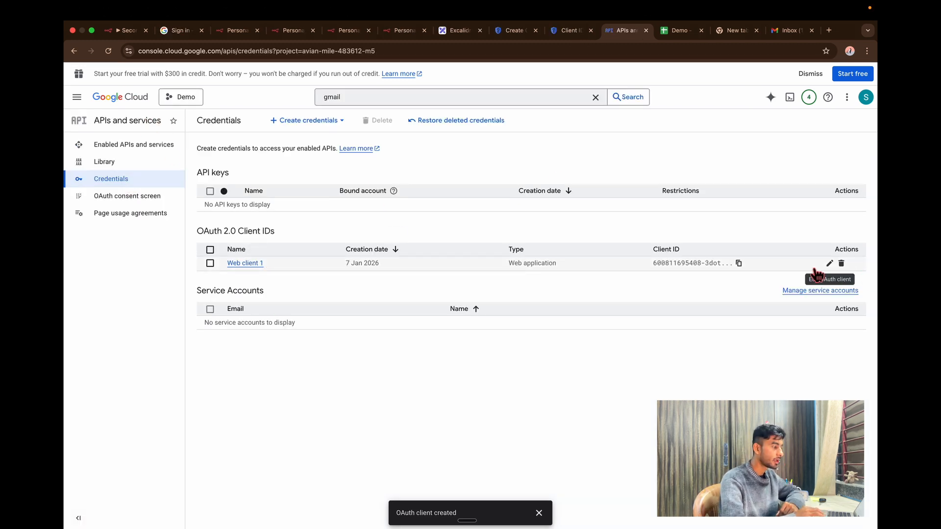
# Create an OAuth web client with n8n's callback URL as redirect URI and copy its client ID.
pyautogui.click(308, 120)
pyautogui.click(340, 172)
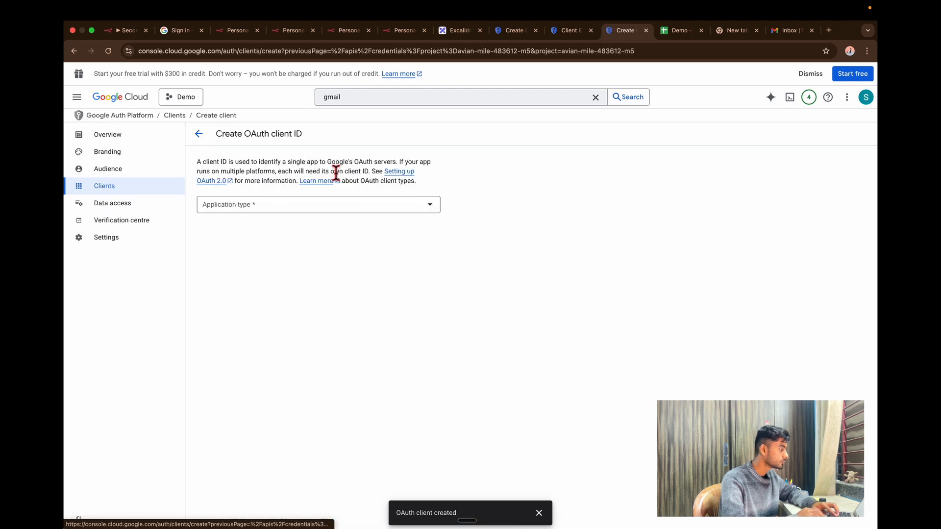
pyautogui.click(253, 207)
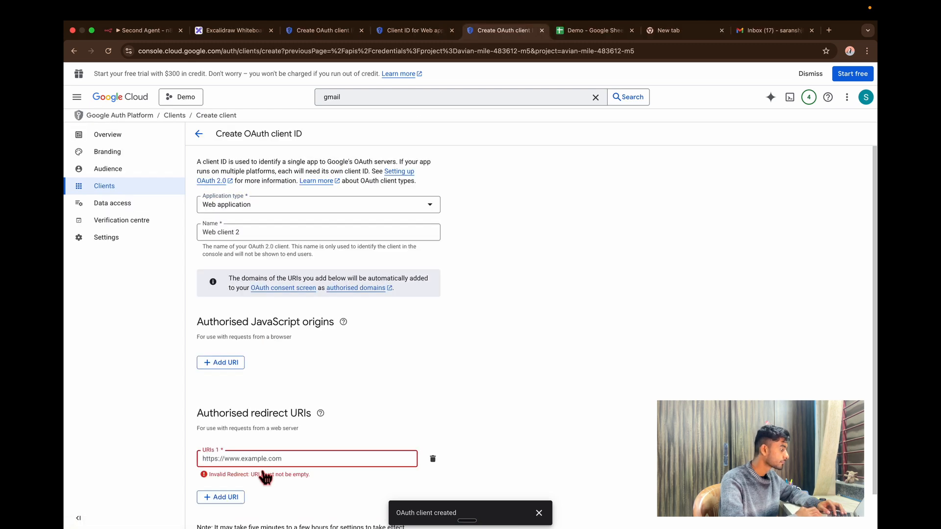
pyautogui.write('http://localhost:5678/rest/oauth2-credential/callback')
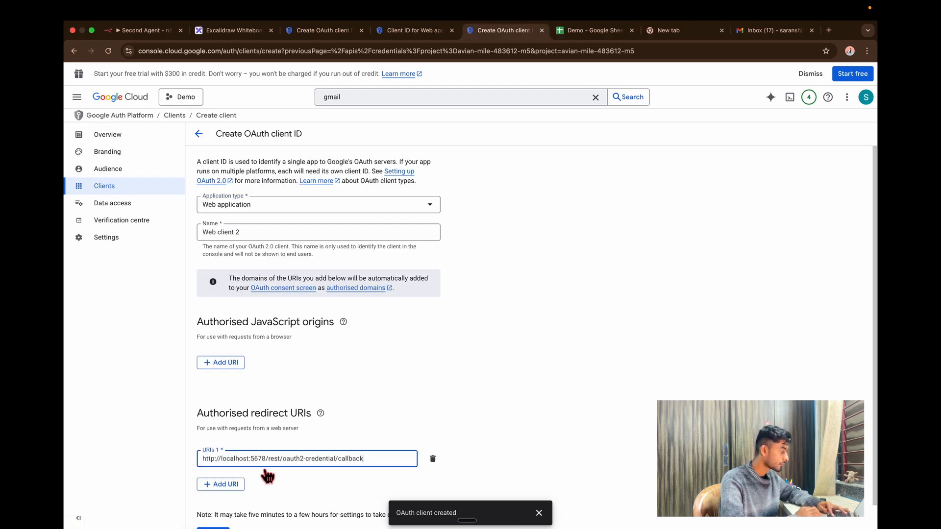
pyautogui.scroll(-1, 294, 471)
pyautogui.click(218, 512)
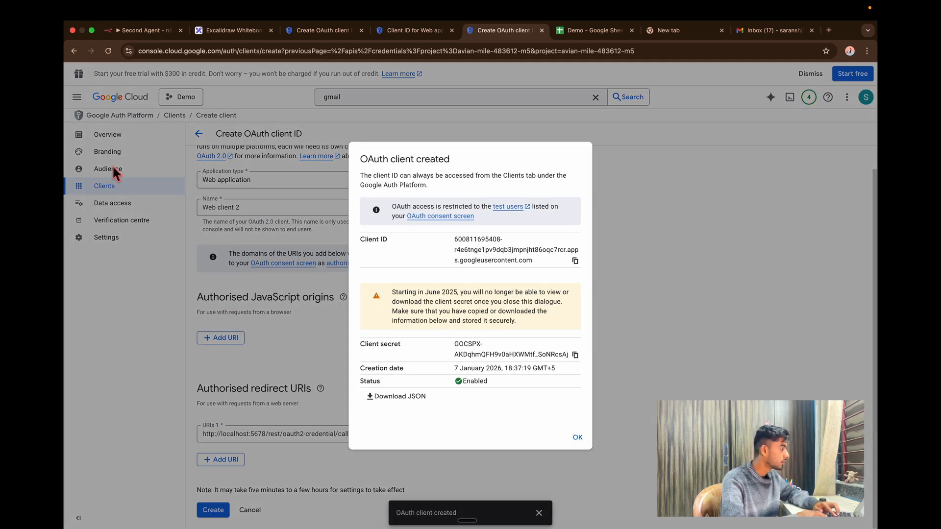
pyautogui.click(576, 261)
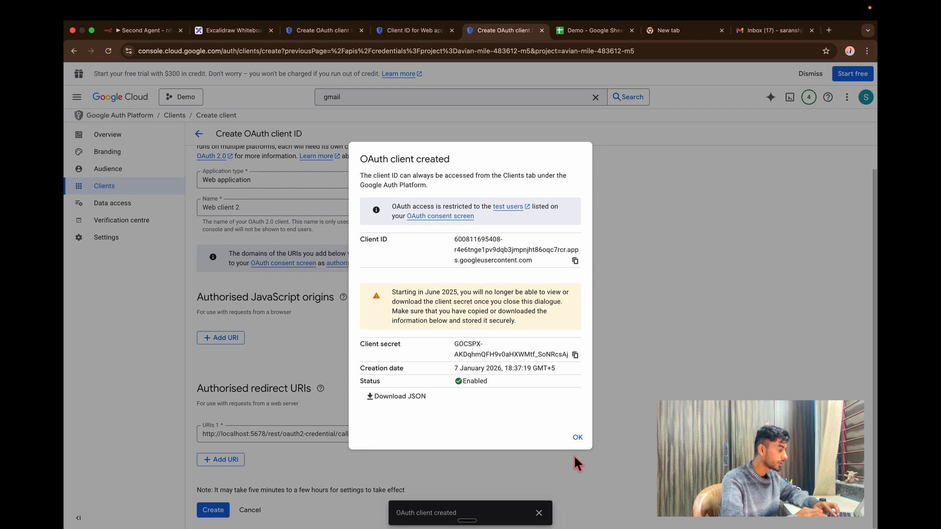
pyautogui.click(140, 30)
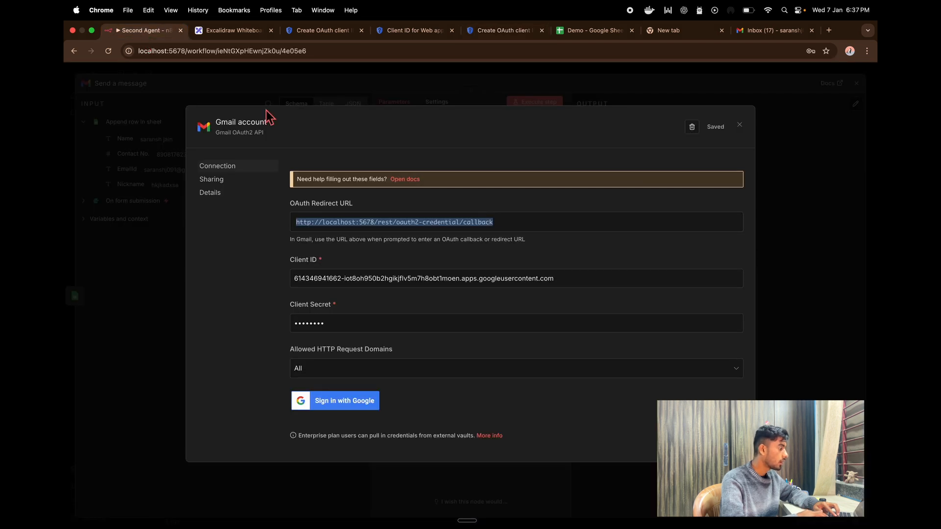
# Replace the Gmail credential's Client ID and Client Secret with Web client 2's values.
pyautogui.moveTo(567, 278); pyautogui.dragTo(157, 280)
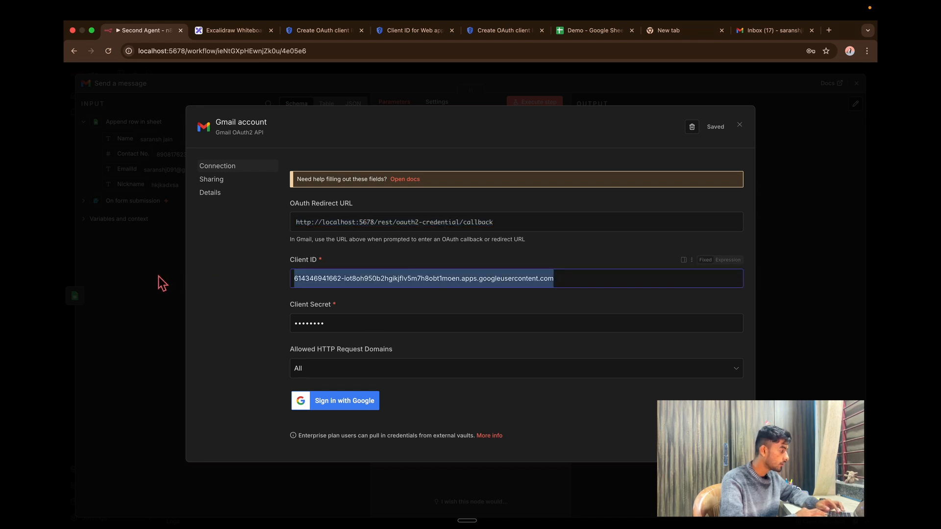
pyautogui.hotkey('ctrl', 'v')
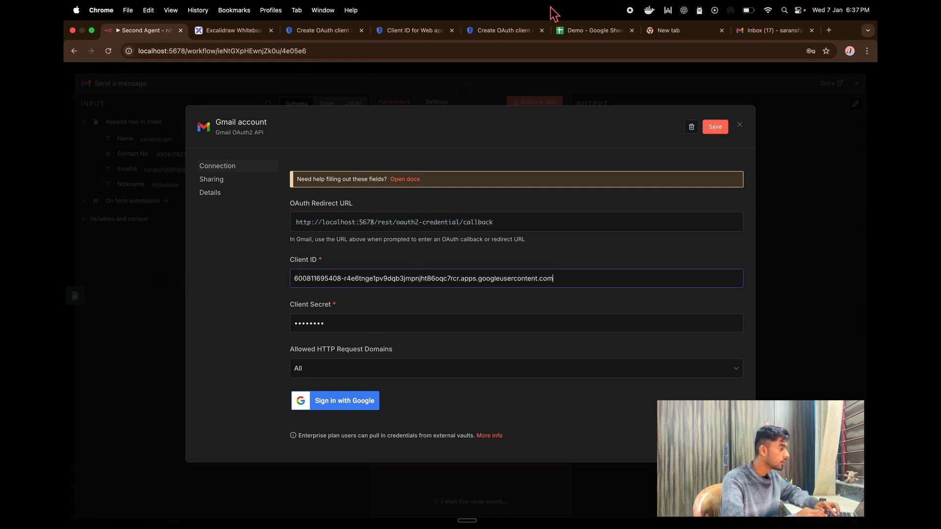
pyautogui.click(500, 31)
pyautogui.moveTo(454, 344); pyautogui.dragTo(583, 362)
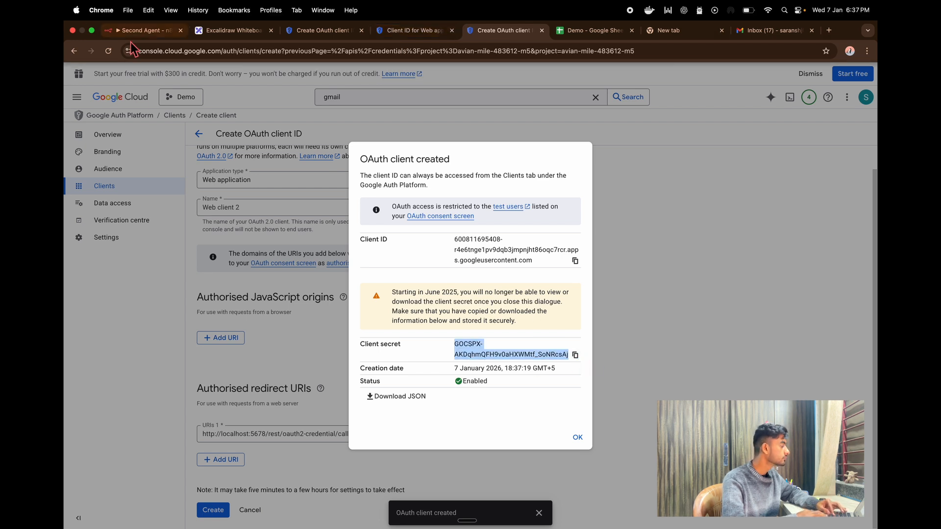
pyautogui.click(142, 31)
pyautogui.click(347, 322)
pyautogui.moveTo(347, 322); pyautogui.dragTo(219, 325)
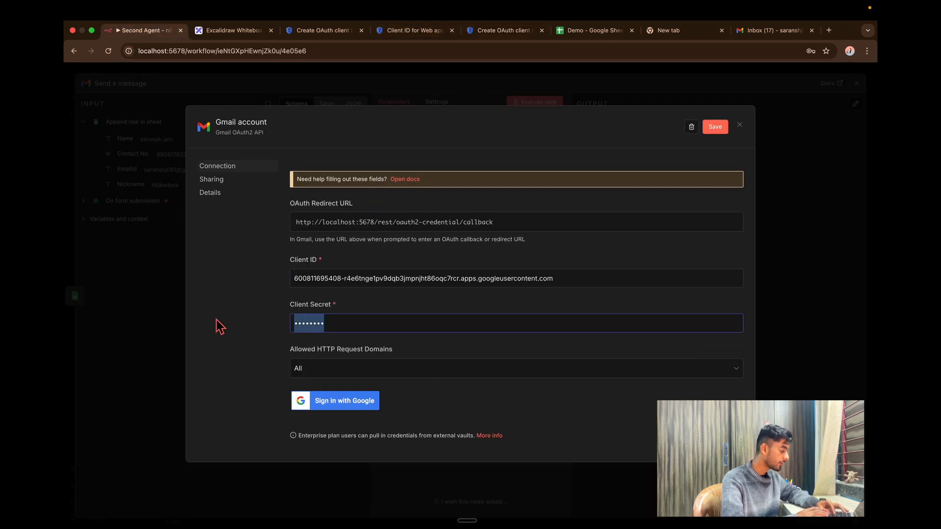
pyautogui.press('cmd+v')
# Open the OAuth app's Audience settings in Google Cloud Console.
pyautogui.click(250, 31)
pyautogui.click(341, 32)
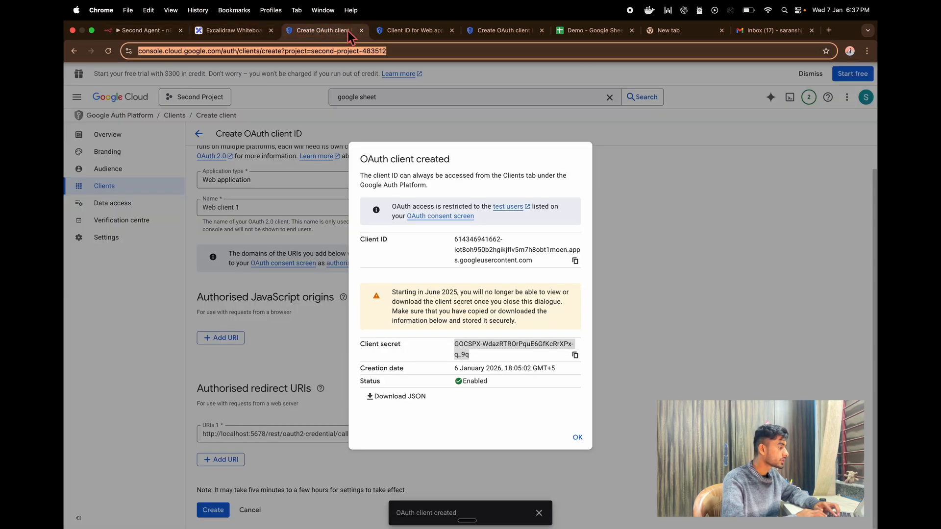
pyautogui.click(408, 32)
pyautogui.click(120, 175)
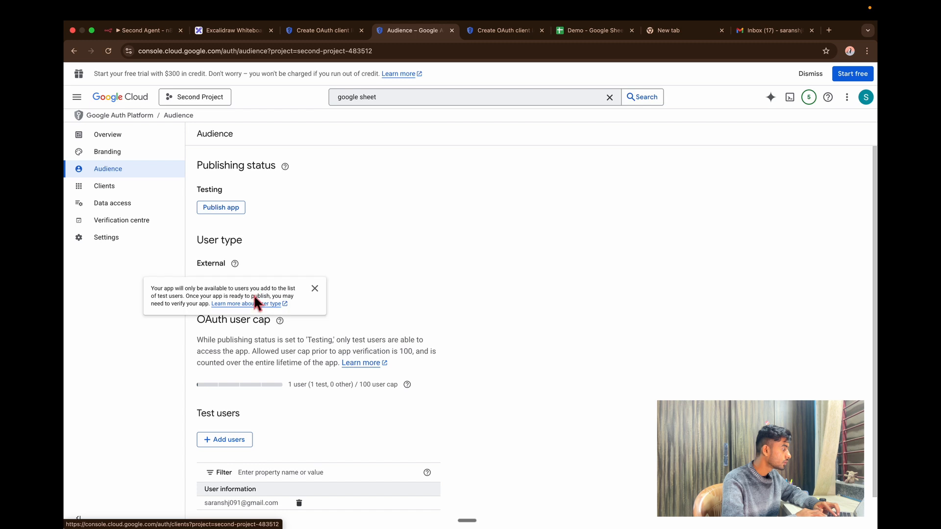
# Open the Add test users panel on the Audience page and check the Gmail inbox.
pyautogui.click(229, 440)
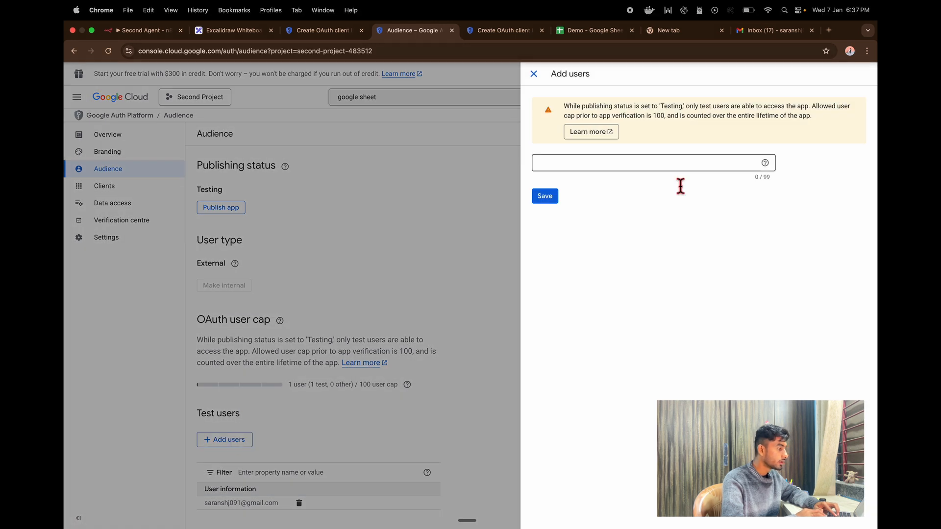
pyautogui.click(255, 299)
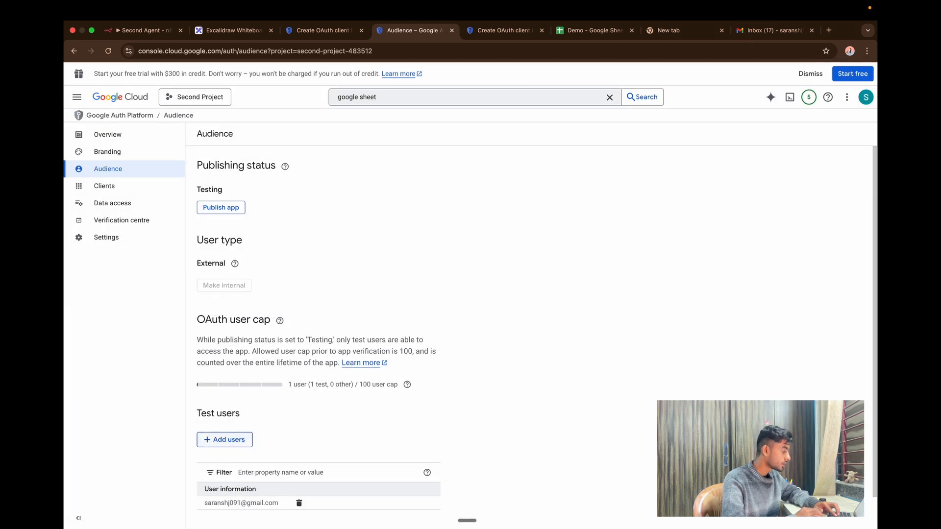
pyautogui.click(228, 439)
pyautogui.click(627, 167)
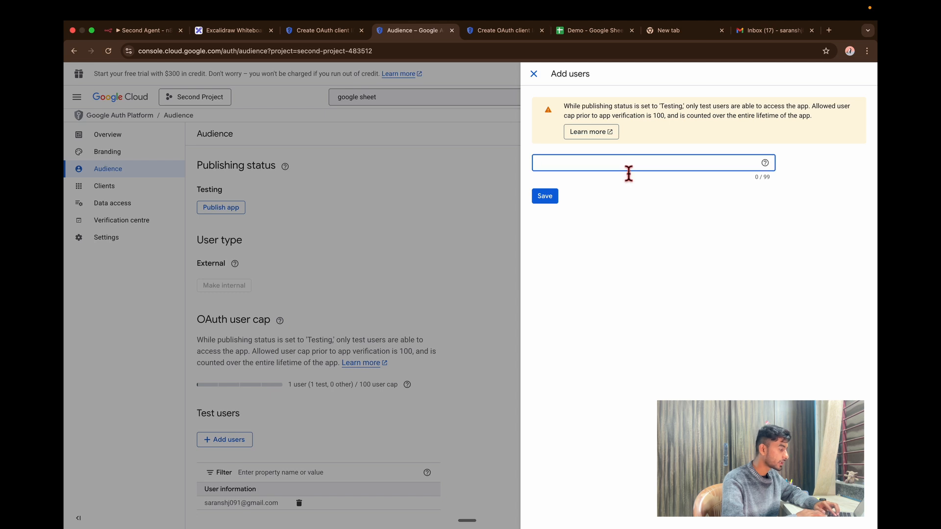
pyautogui.click(773, 30)
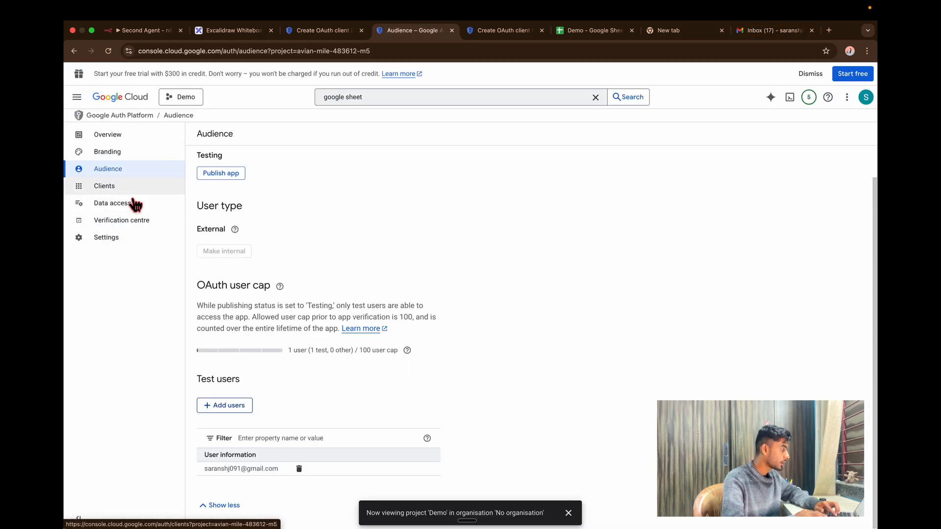
# Review the Demo project's OAuth clients and Audience, then start Sign in with Google in n8n.
pyautogui.click(125, 190)
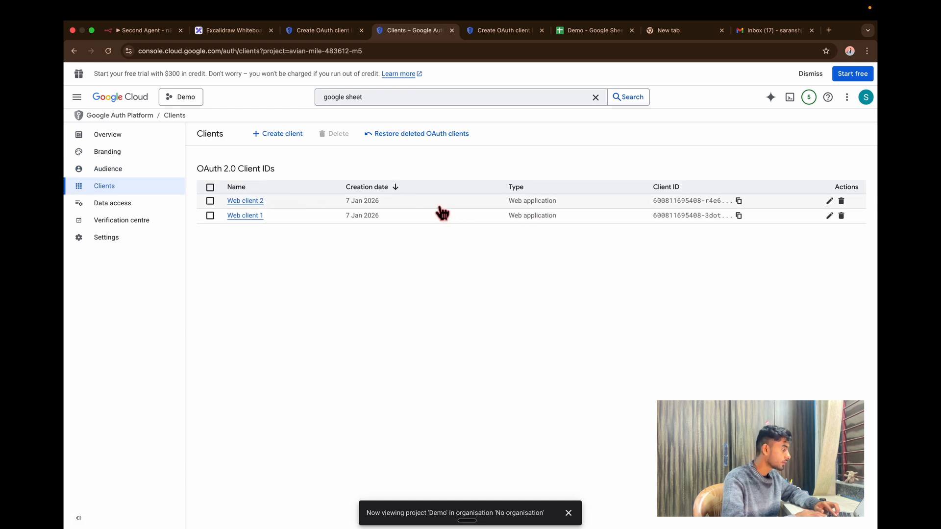
pyautogui.click(129, 173)
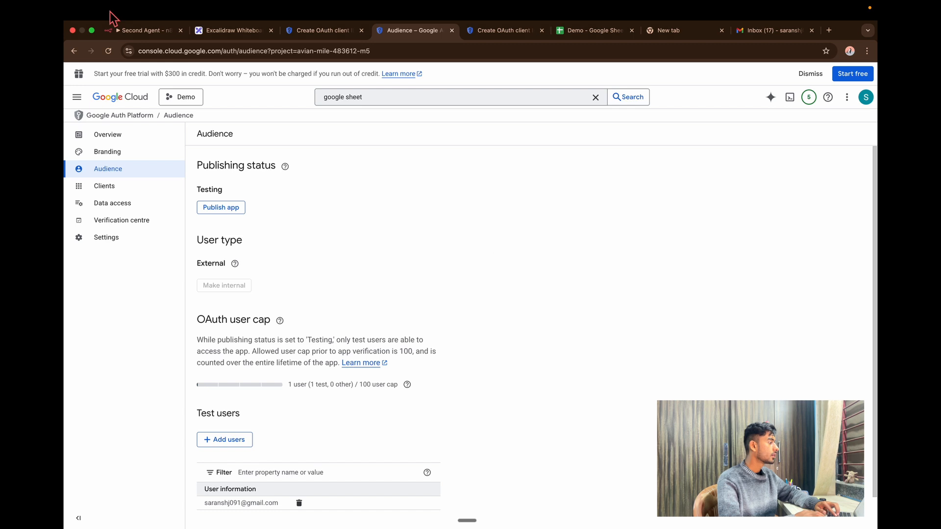
pyautogui.click(140, 30)
pyautogui.click(367, 399)
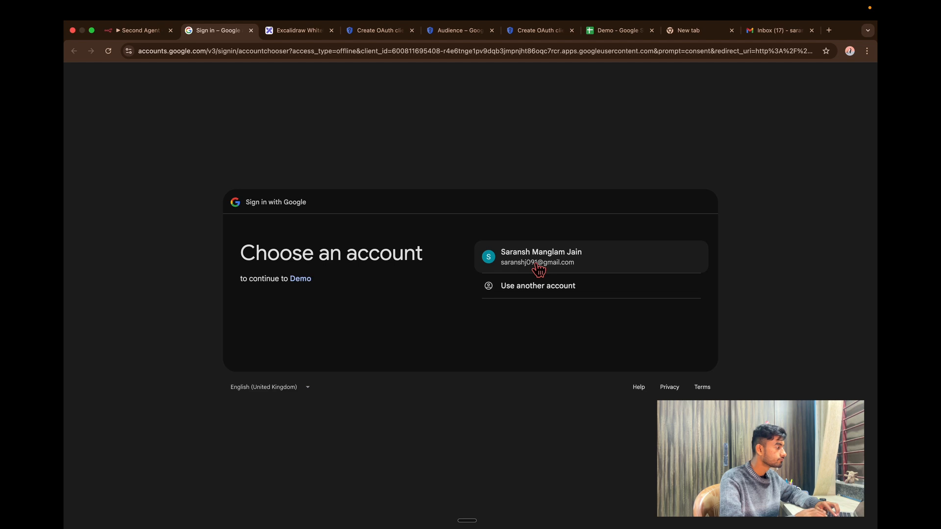
# Authorise the Demo app with all scopes for the chosen Google account, then close the connected credential.
pyautogui.click(539, 270)
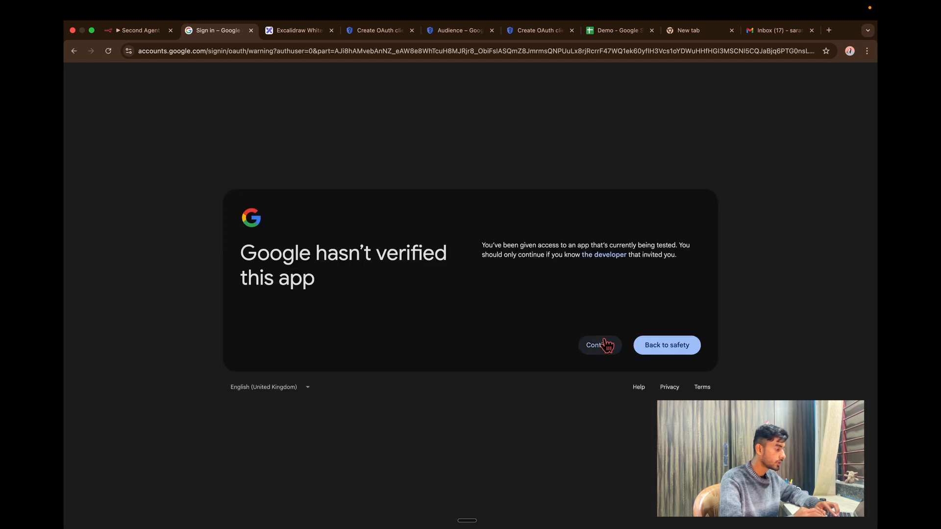
pyautogui.click(607, 345)
pyautogui.click(489, 165)
pyautogui.scroll(-5, 582, 500)
pyautogui.click(677, 491)
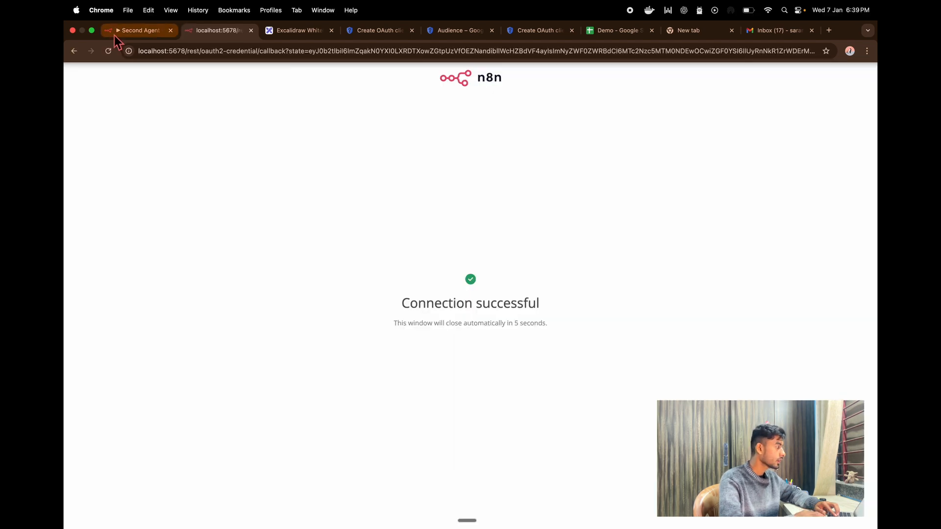
pyautogui.click(139, 30)
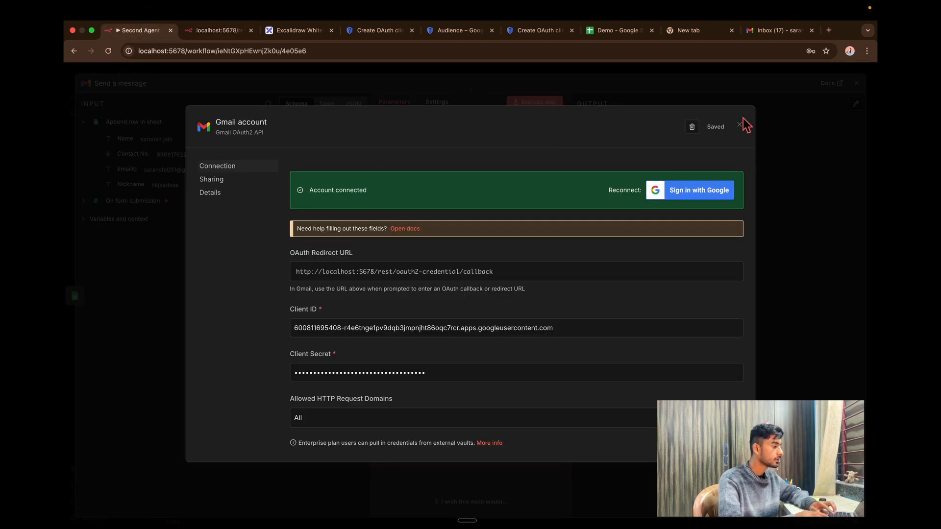
pyautogui.click(739, 125)
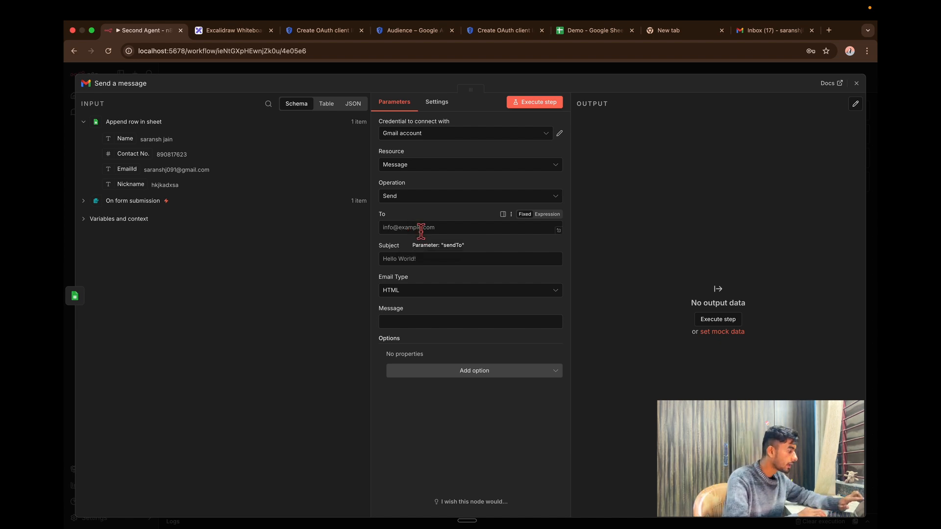
# Address the Gmail message to the form's EmailId, with subject 'Email Recieved' and a thank-you message.
pyautogui.click(422, 228)
pyautogui.moveTo(160, 172); pyautogui.dragTo(443, 228)
pyautogui.click(502, 268)
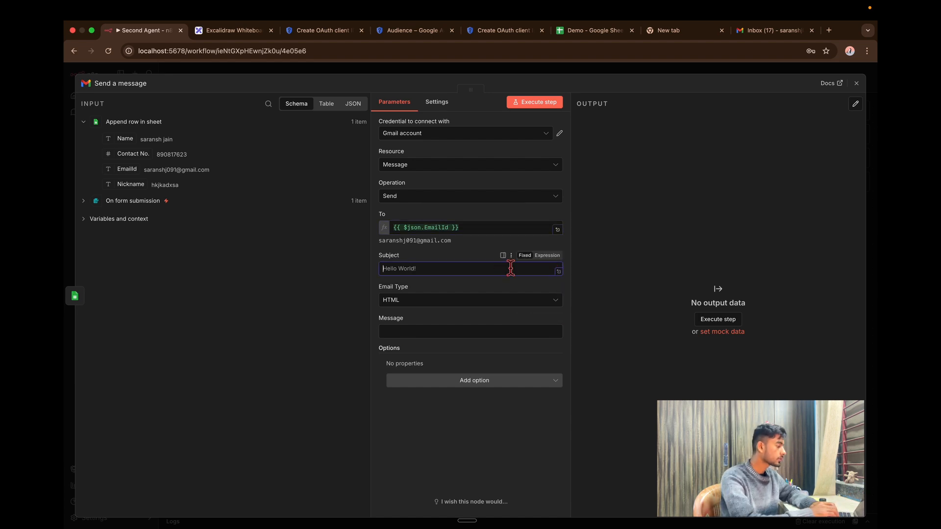
pyautogui.write('hi')
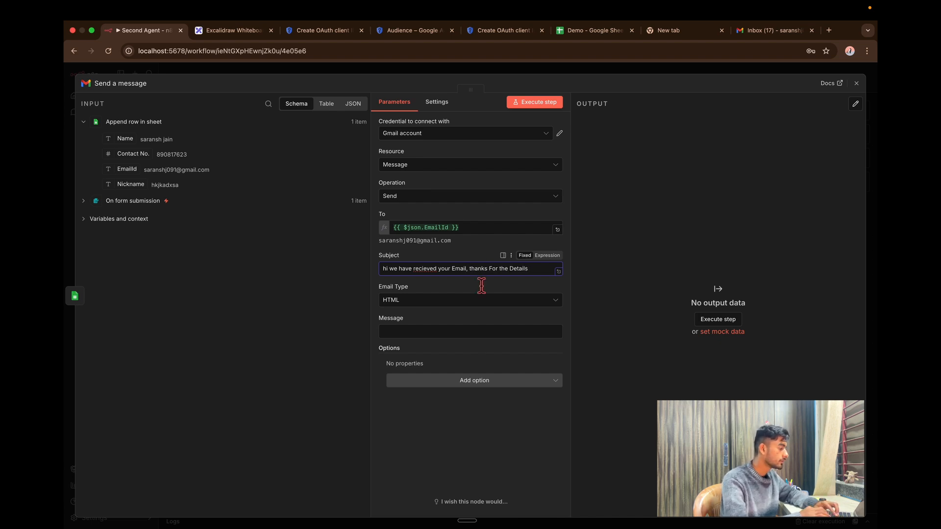
pyautogui.click(456, 333)
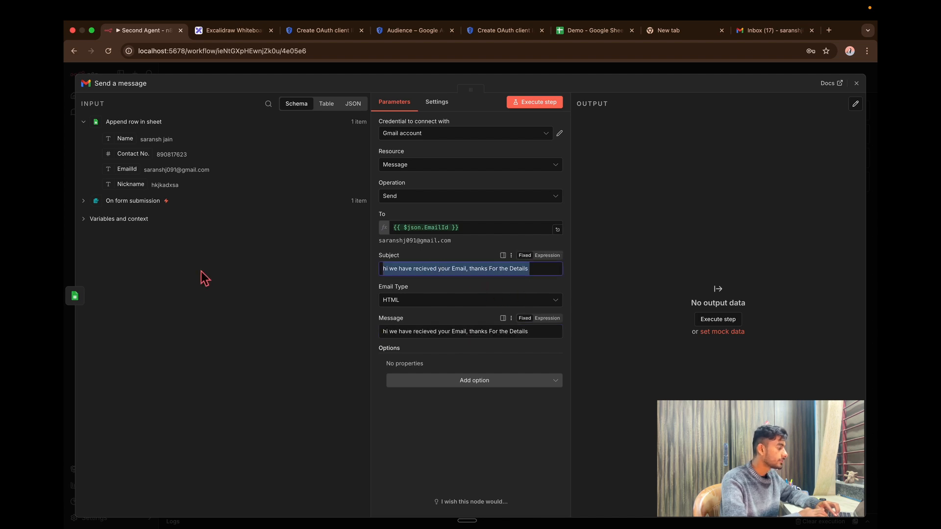
pyautogui.press('BackSpace')
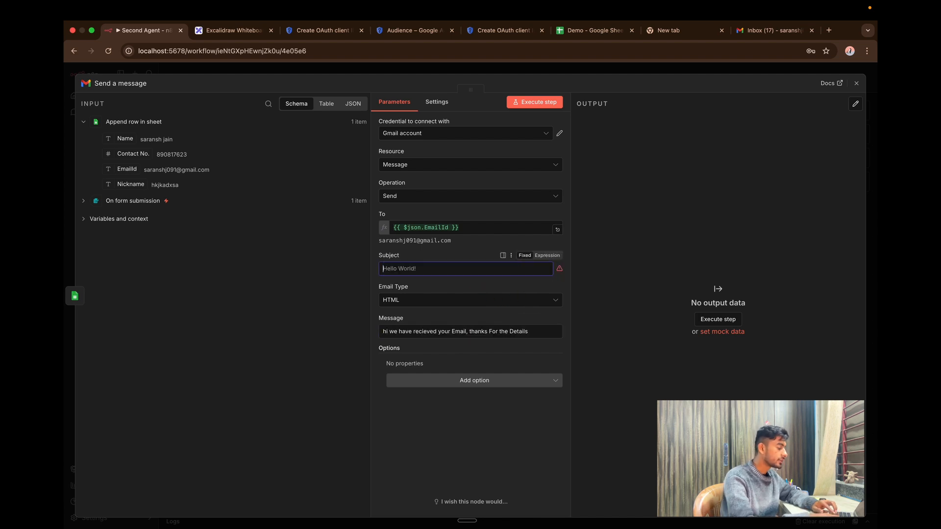
pyautogui.write('Email Recieved')
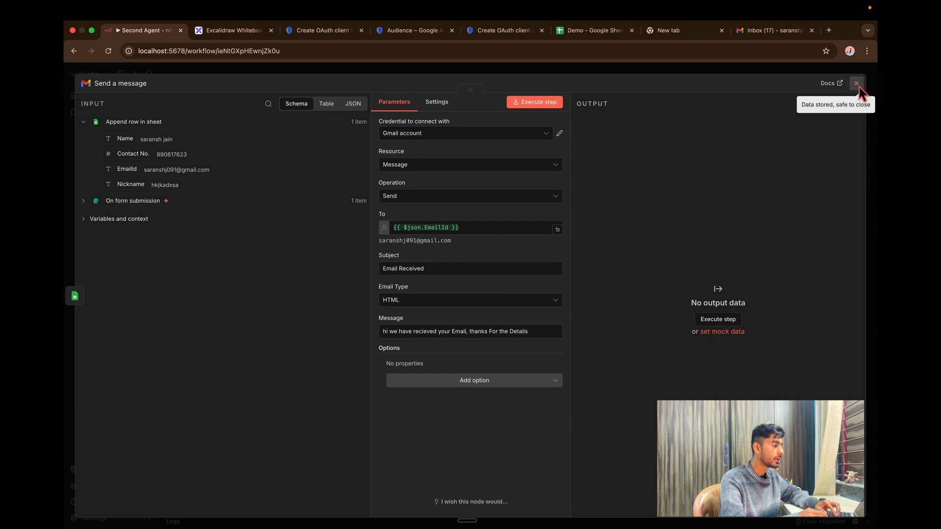
pyautogui.click(856, 83)
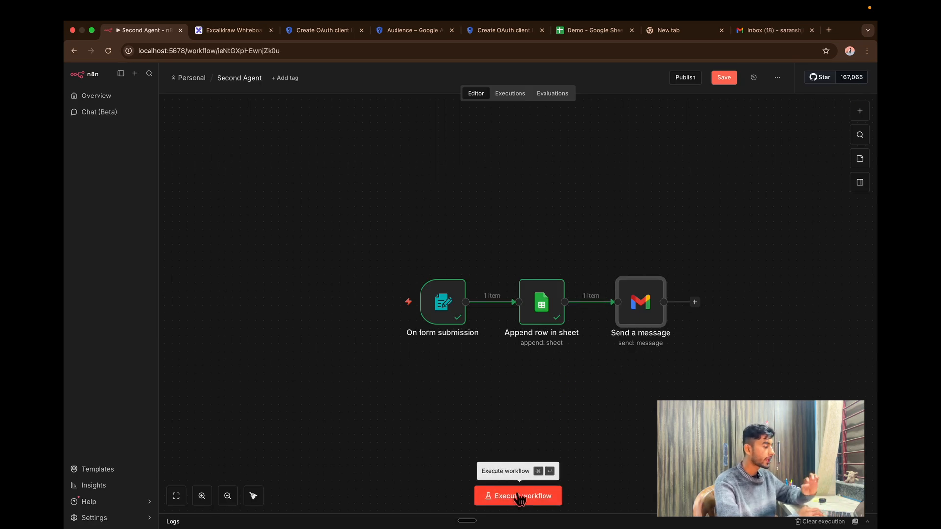
# Execute the workflow and submit the test form with a name, mobile number and email.
pyautogui.moveTo(649, 328)
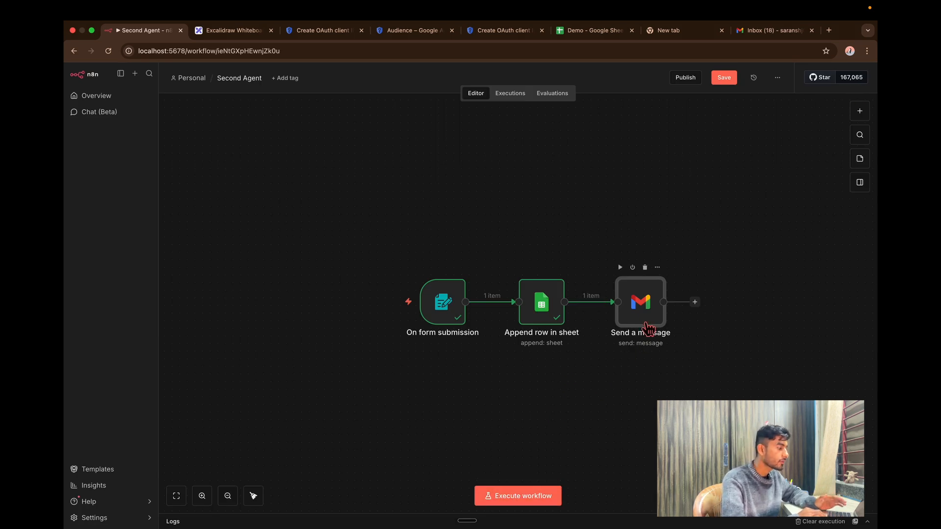
pyautogui.click(531, 503)
pyautogui.write('saransh')
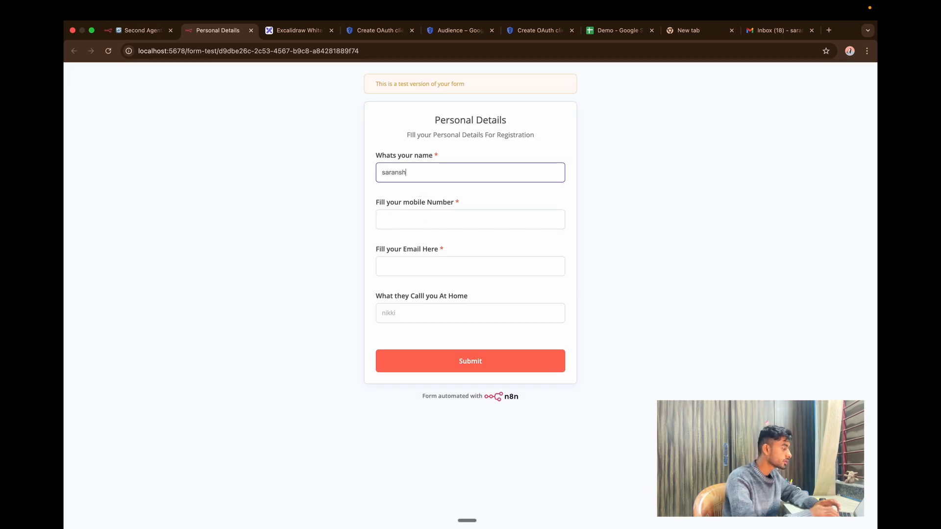
pyautogui.click(419, 227)
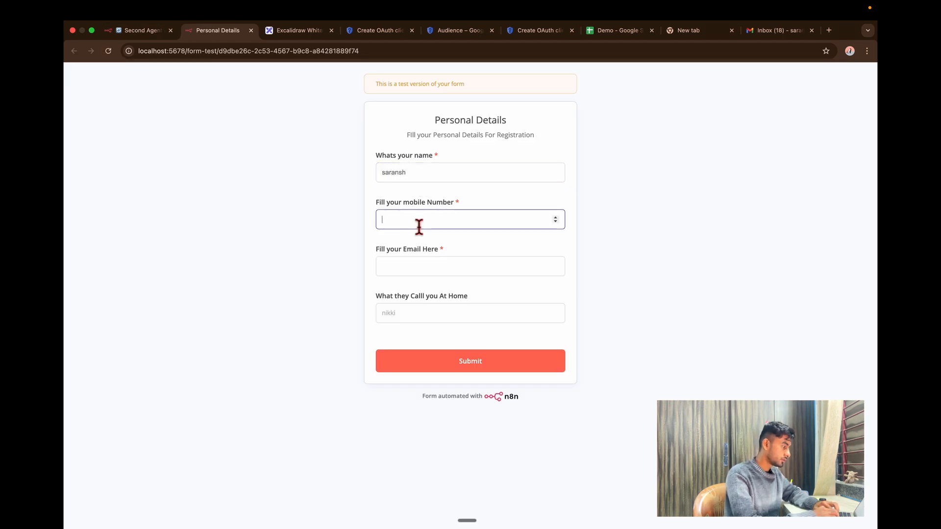
pyautogui.click(491, 271)
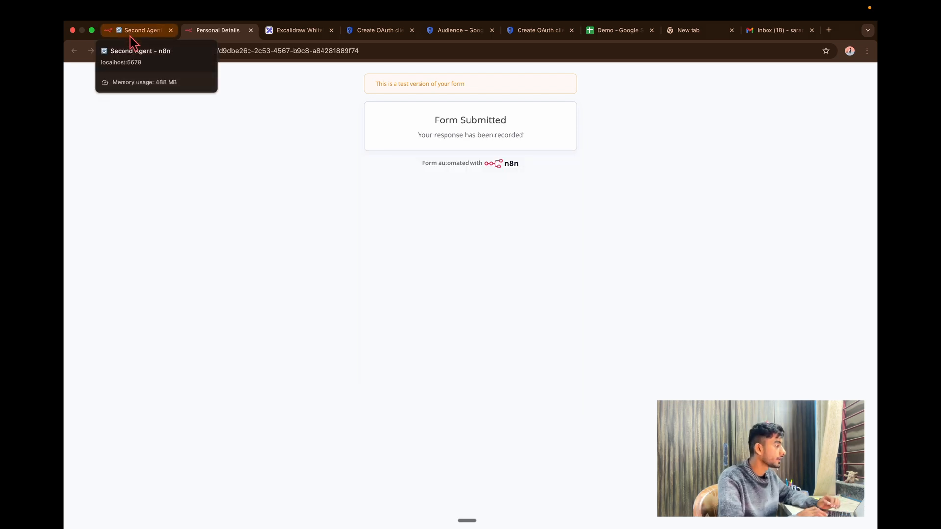
pyautogui.click(131, 35)
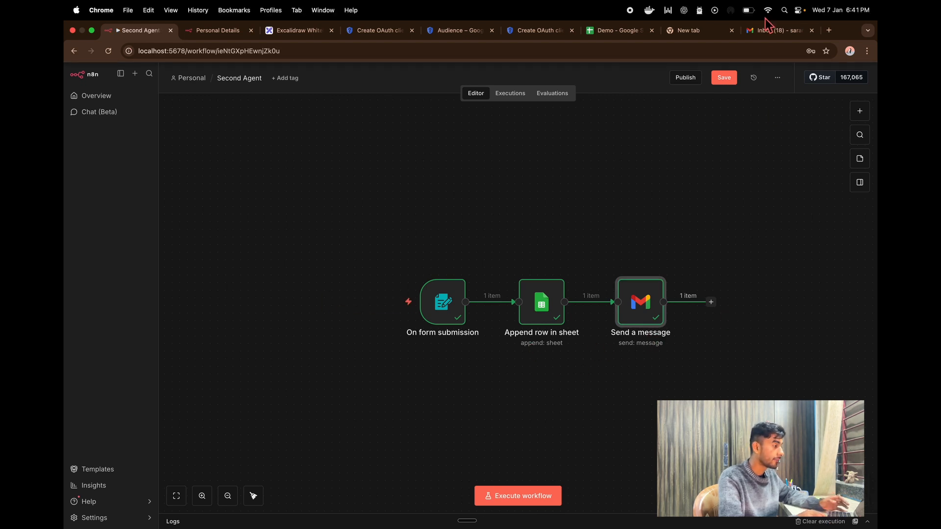
# Check that row 4 was appended in the Demo sheet, then open the sent 'Email Received' mail.
pyautogui.click(460, 31)
pyautogui.click(624, 36)
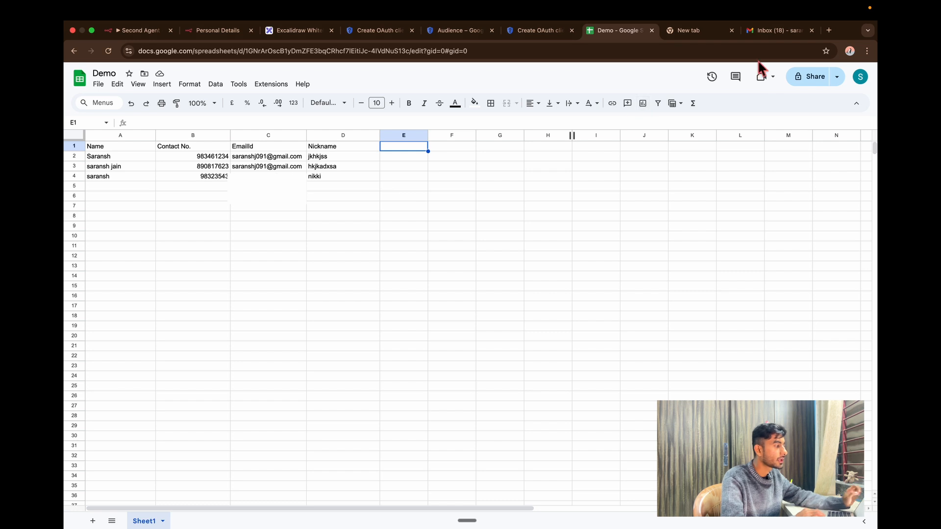
pyautogui.click(777, 30)
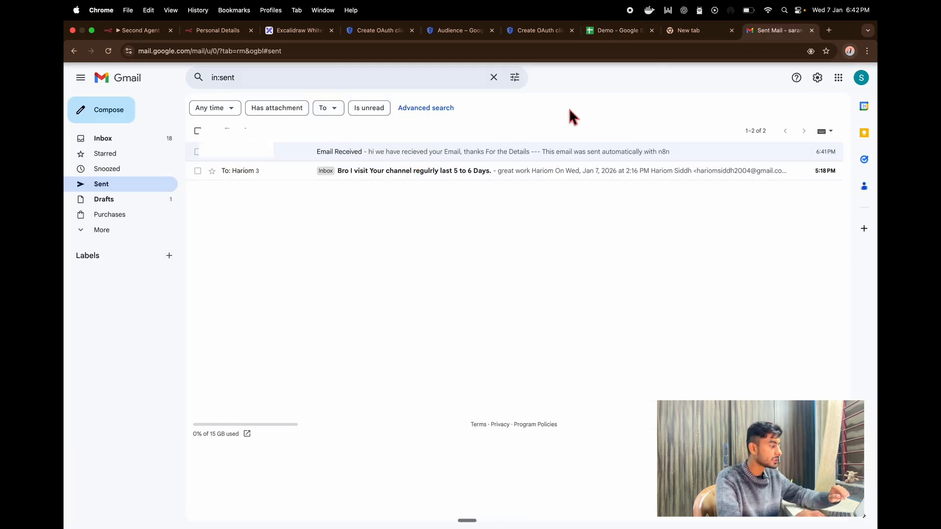
pyautogui.click(379, 150)
pyautogui.moveTo(220, 152); pyautogui.dragTo(259, 154)
pyautogui.click(518, 164)
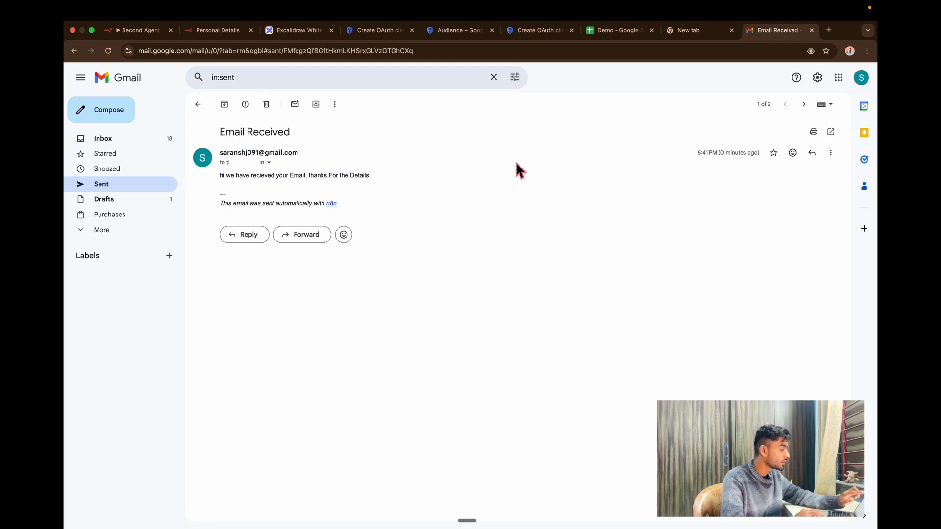